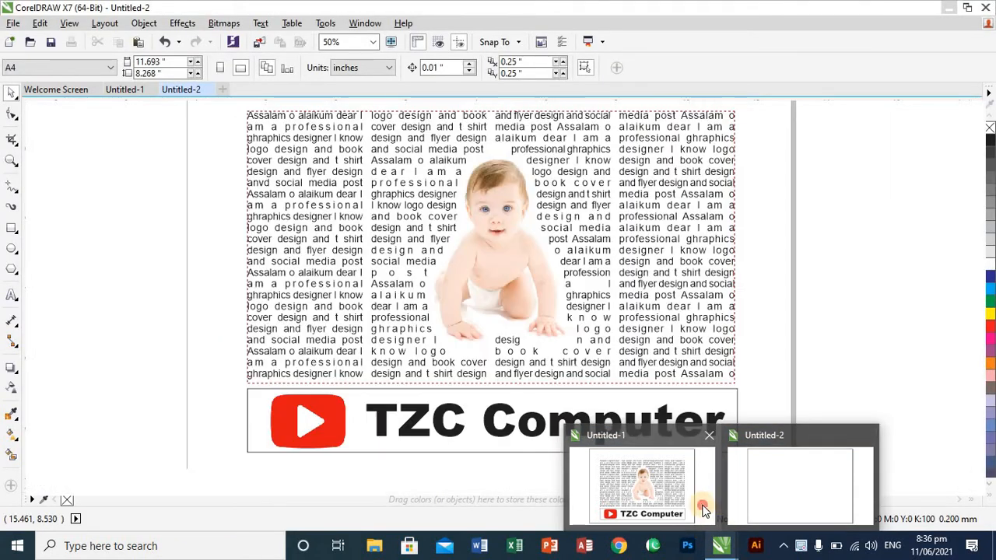
- Switch to the CorelDRAW document Untitled-1 and examine its column text wrapped around the baby photo and the TZC Computer banner up close
{"action": "left_click", "coordinate": [704, 510]}
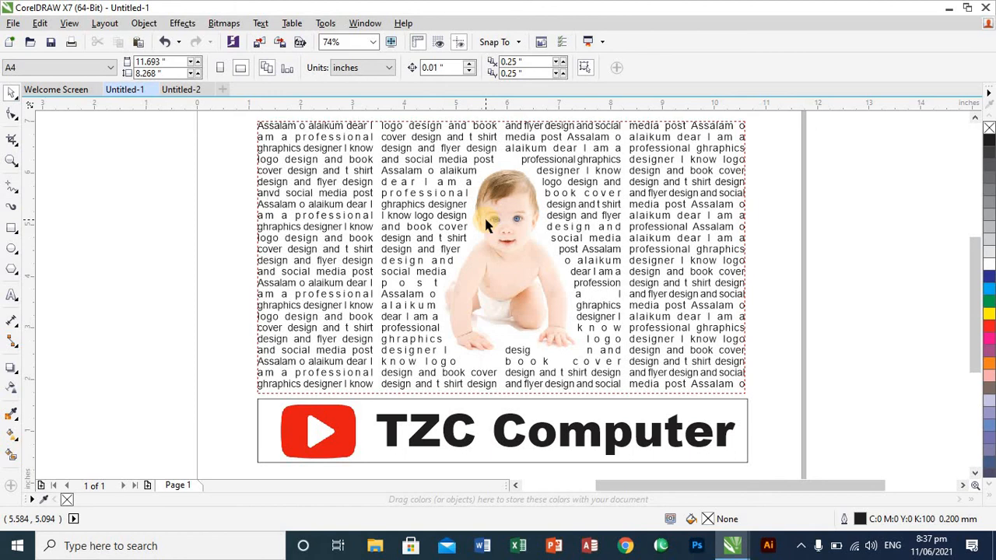
{"action": "key", "text": "z"}
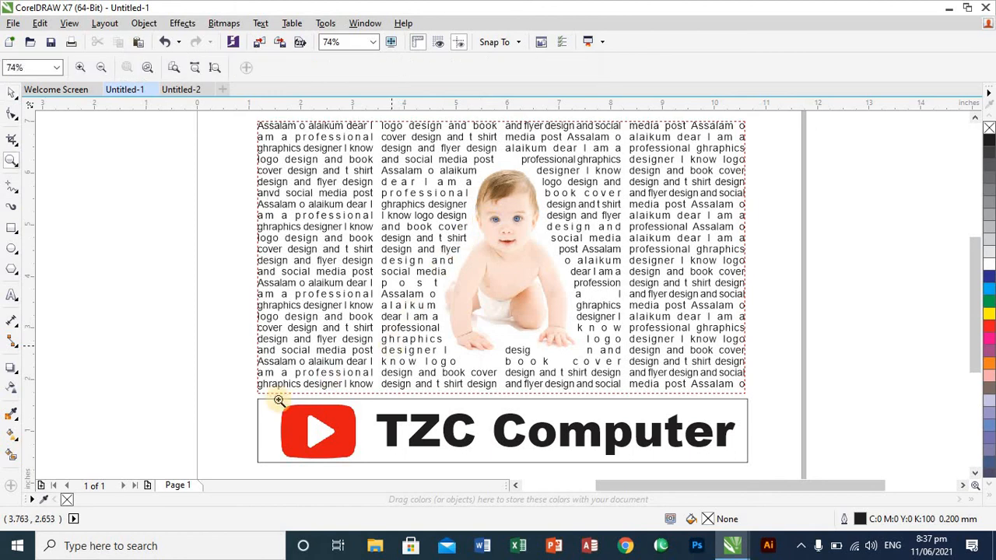
{"action": "scroll", "coordinate": [677, 473], "scroll_direction": "down", "scroll_amount": 1}
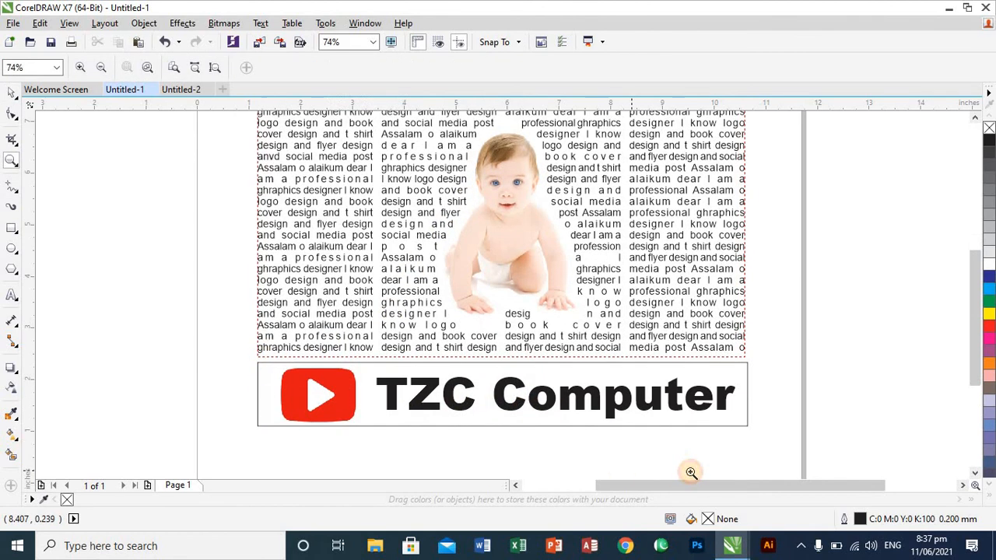
{"action": "scroll", "coordinate": [691, 473], "scroll_direction": "down", "scroll_amount": 1}
{"action": "left_click_drag", "start_coordinate": [263, 316], "coordinate": [755, 400]}
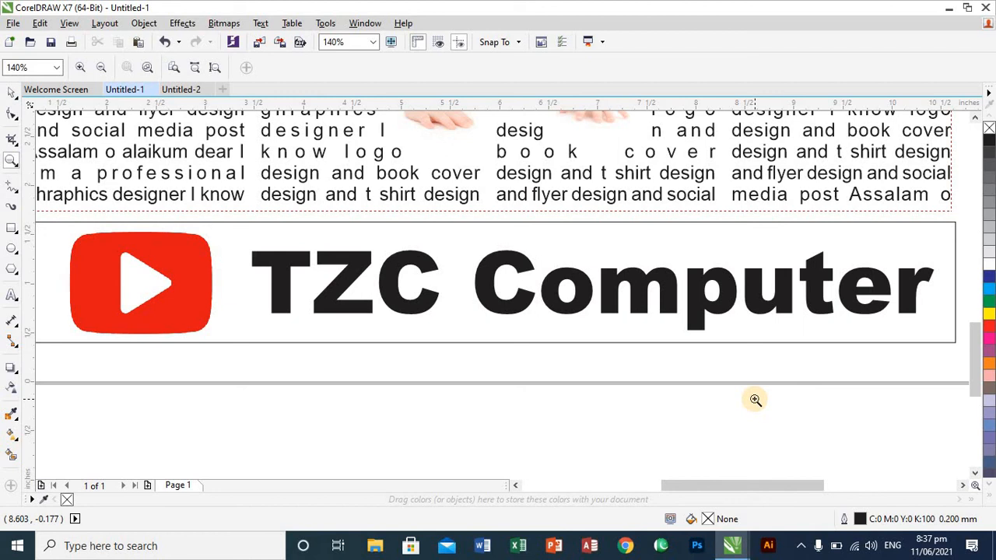
{"action": "key", "text": "F4"}
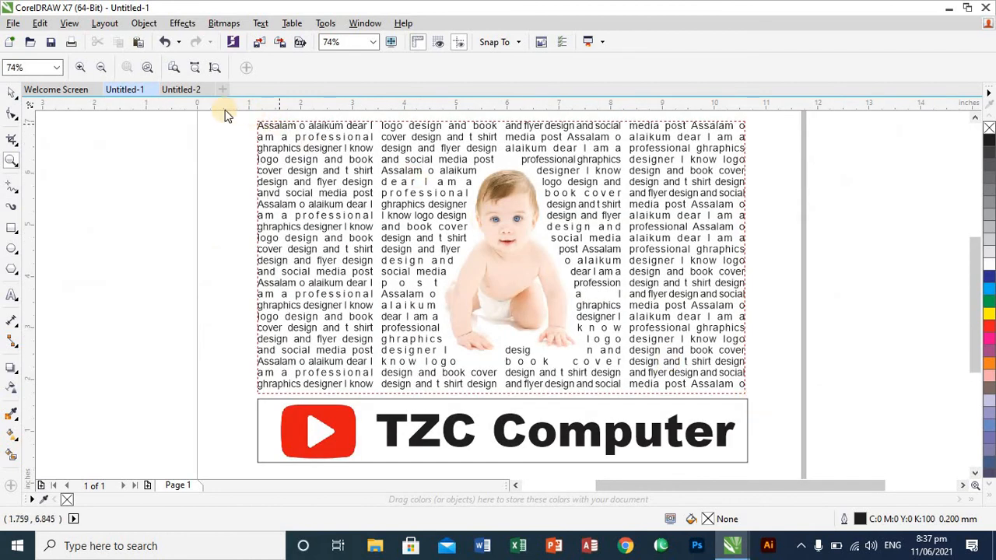
- In the blank document Untitled-2, draw a paragraph text frame about 10.6 by 6.5 inches inside the page margins
{"action": "left_click", "coordinate": [183, 90]}
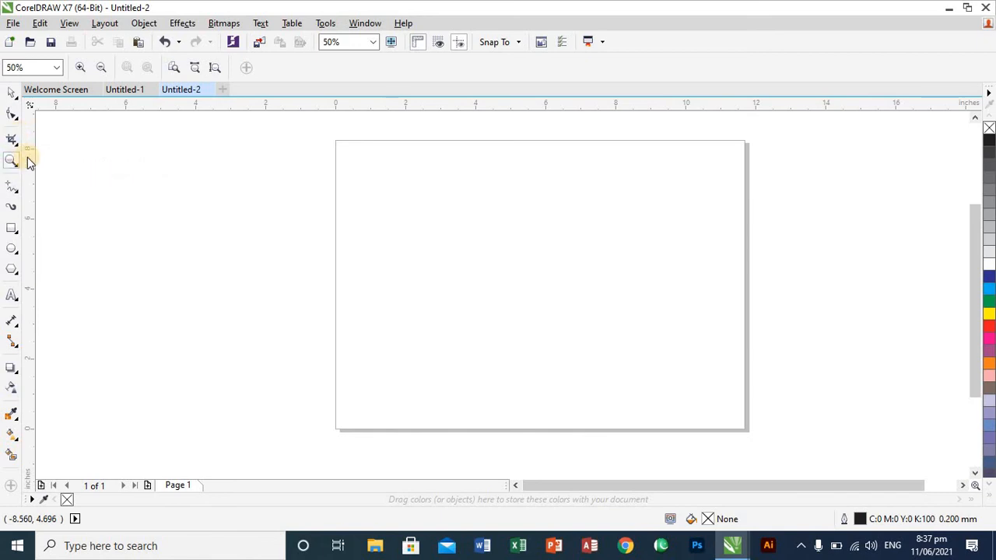
{"action": "left_click", "coordinate": [12, 114]}
{"action": "left_click", "coordinate": [17, 234]}
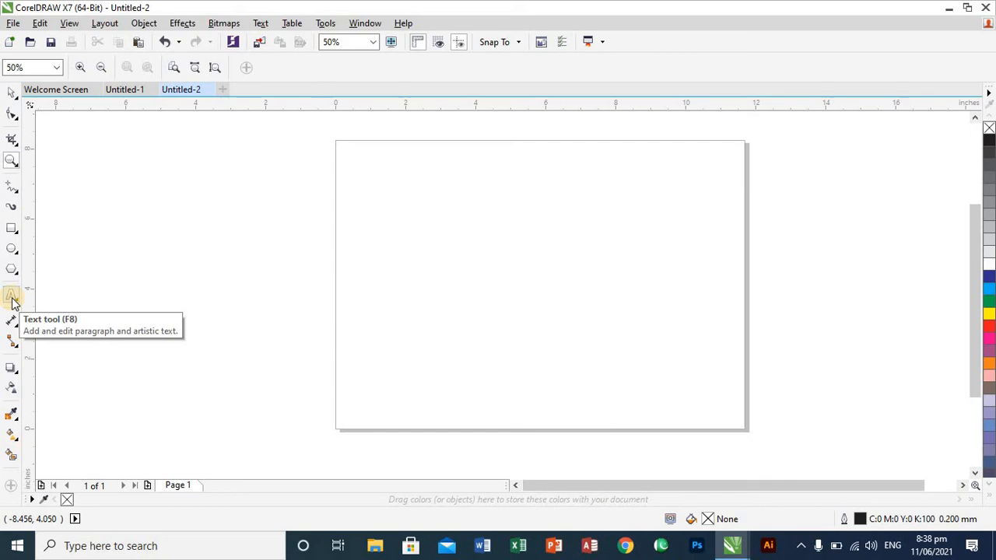
{"action": "left_click", "coordinate": [11, 297]}
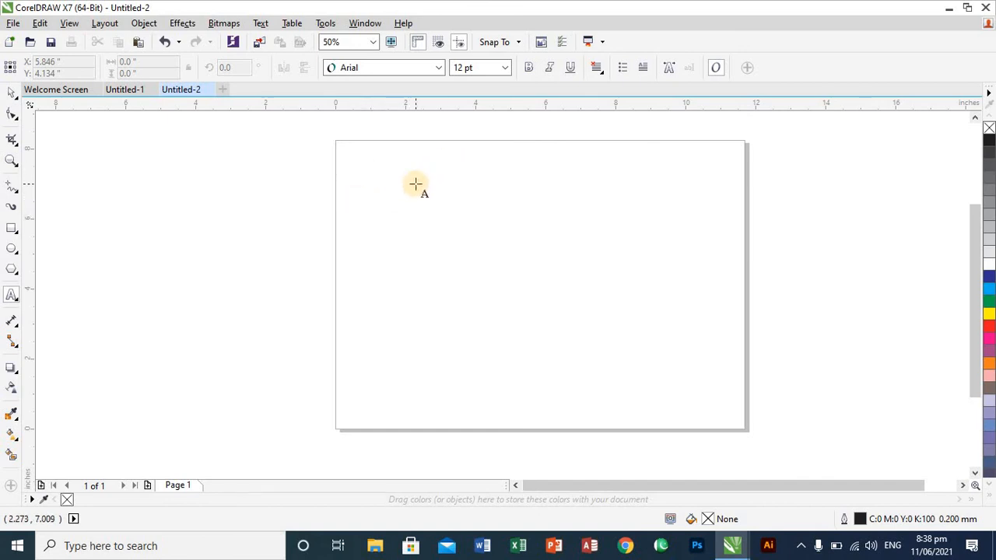
{"action": "left_click", "coordinate": [353, 169]}
{"action": "left_click_drag", "start_coordinate": [412, 248], "coordinate": [724, 397]}
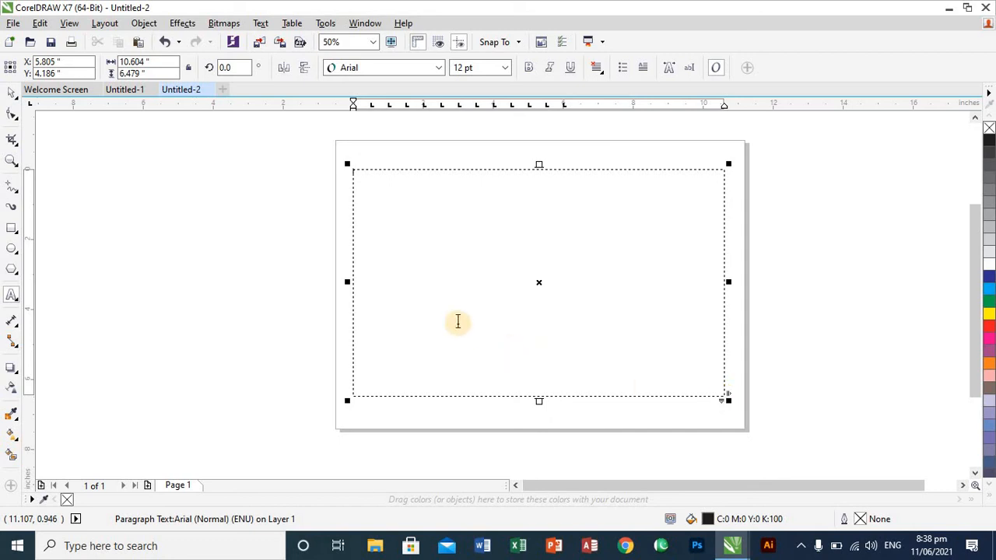
- Make the empty paragraph frame active for text entry and set its font size to 14 pt
{"action": "left_click", "coordinate": [366, 177]}
{"action": "key", "text": "Escape"}
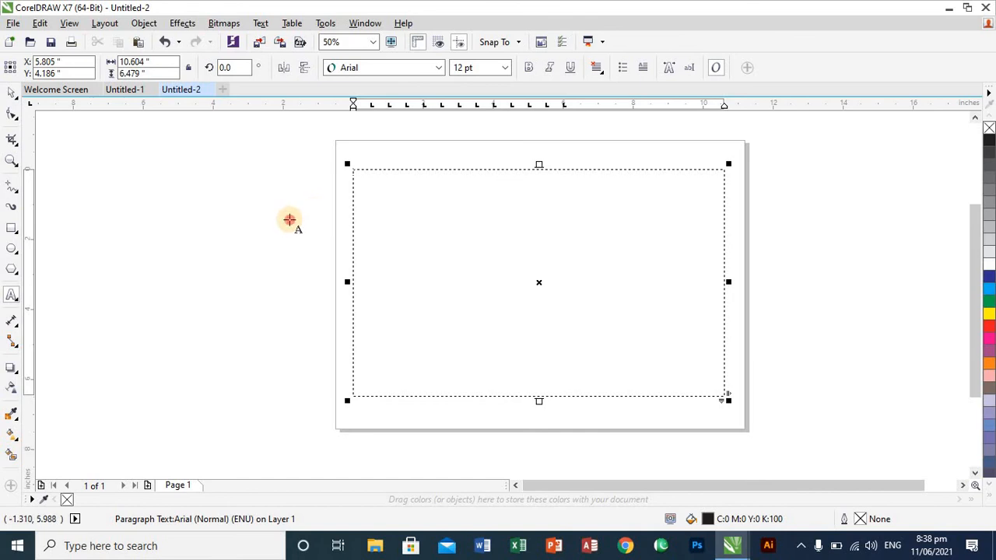
{"action": "left_click", "coordinate": [290, 219]}
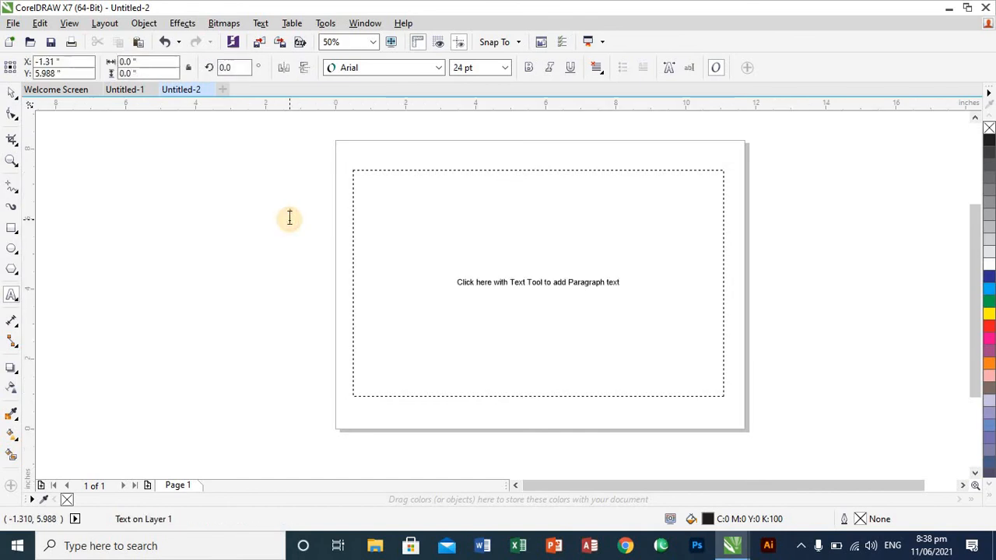
{"action": "left_click", "coordinate": [401, 203]}
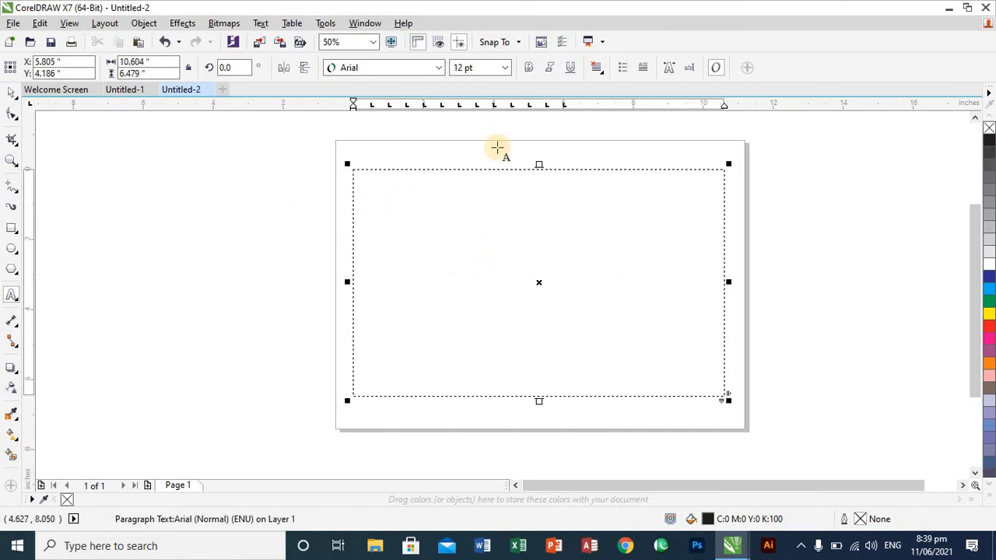
{"action": "left_click", "coordinate": [503, 70]}
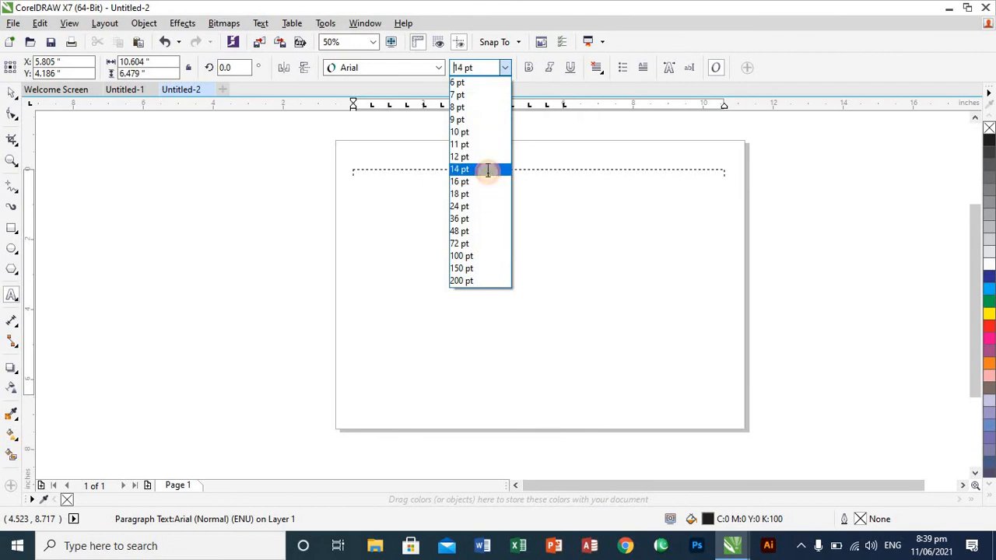
{"action": "left_click", "coordinate": [488, 172]}
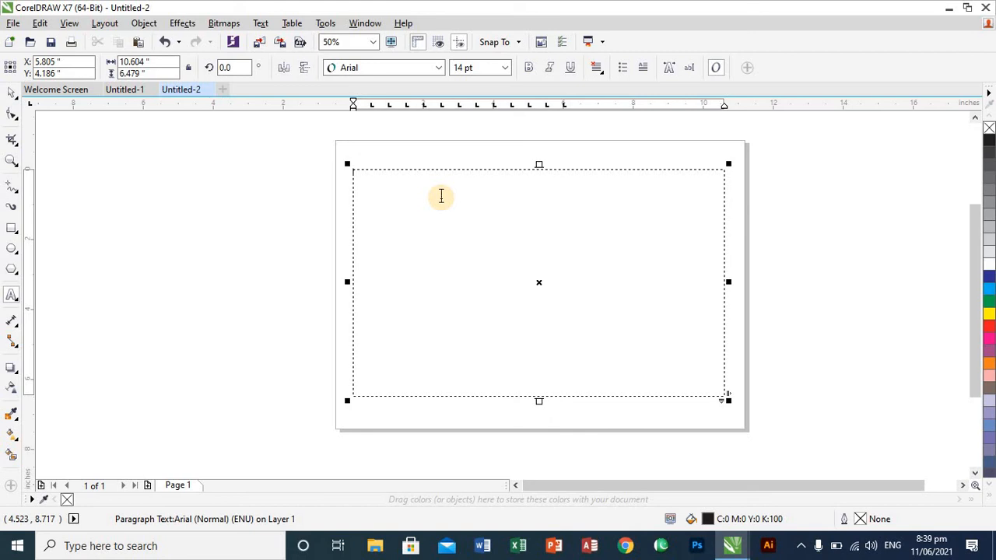
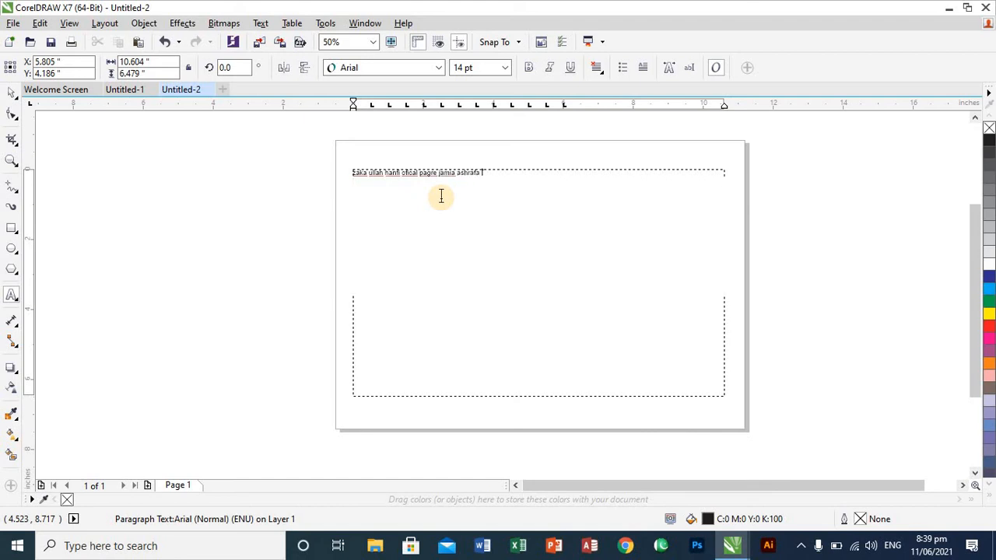
- Enter a person's full name followed by "ofical pagre jamia ashrafa lahor" at the start of the paragraph frame
{"action": "type", "text": " lahor"}
- Continue the paragraph with random filler characters, starting with "jdsjkdns kjksdd", until the second line is nearly full
{"action": "type", "text": "jdsjkdns kjksd"}
{"action": "type", "text": "d g"}
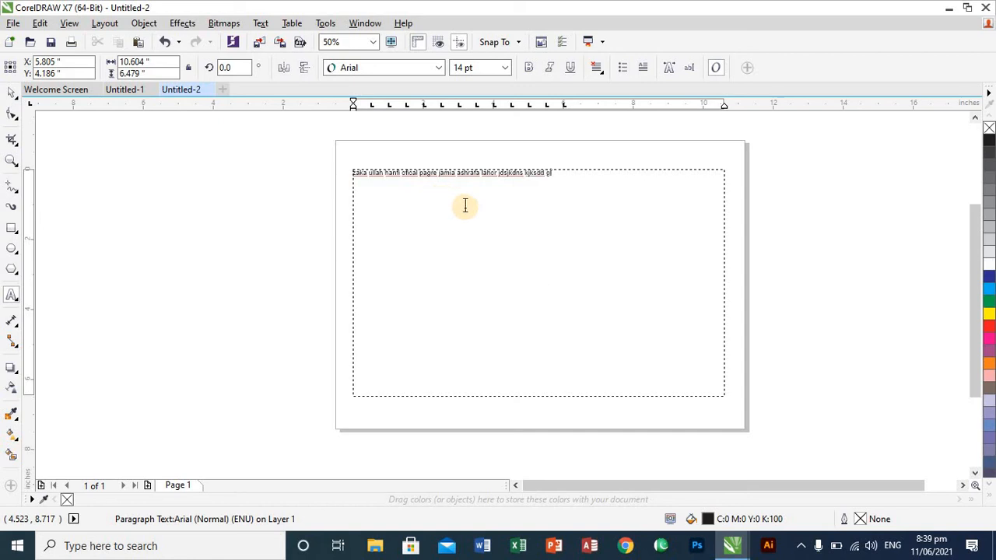
{"action": "type", "text": "uidhdkksnx xm"}
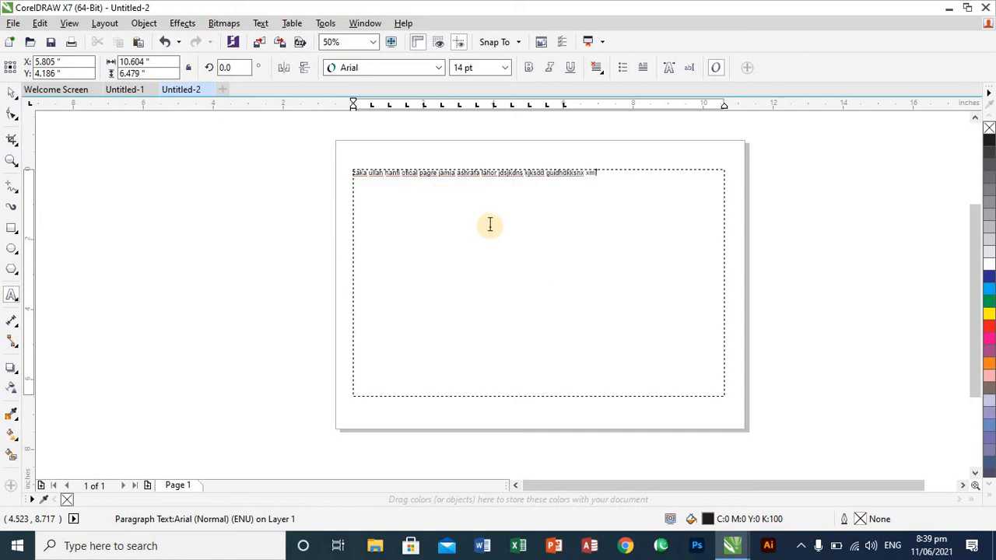
{"action": "type", "text": "x xncwdiw mmzx z xlkwuwdwoi hb"}
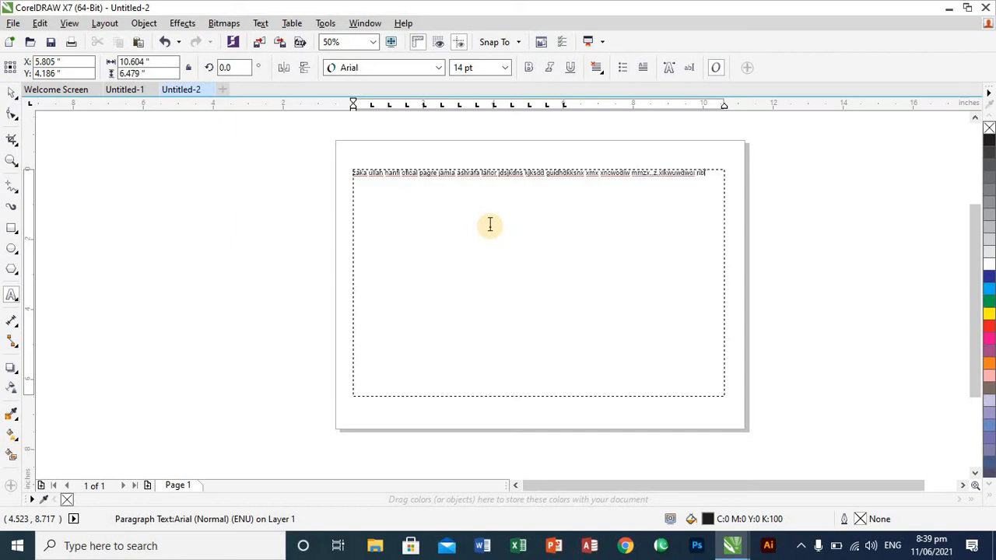
{"action": "type", "text": "mxn.zm.usyioljs;slm sdisousjo;"}
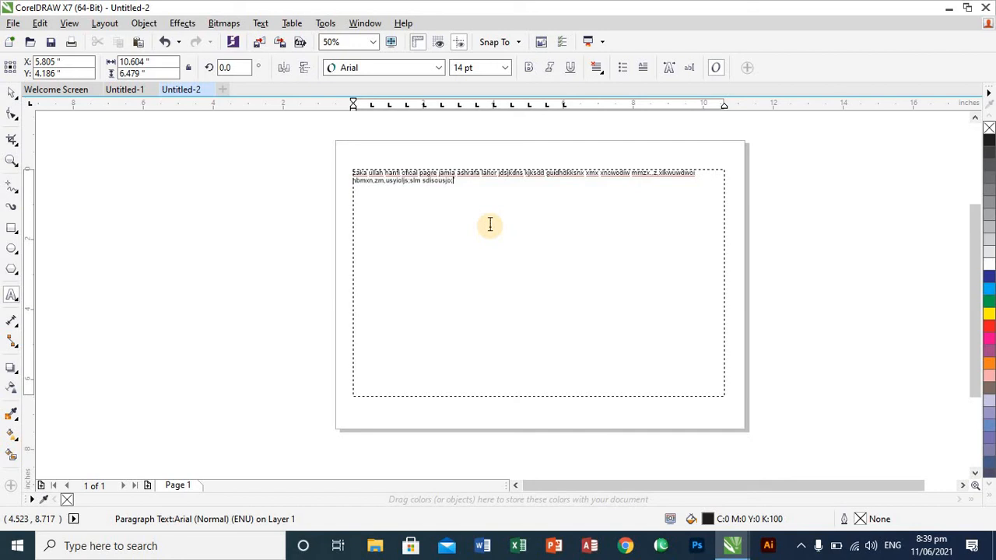
{"action": "type", "text": "kxm.,zxz.x nxnxsl.llsu jbxj sxjkshdi "}
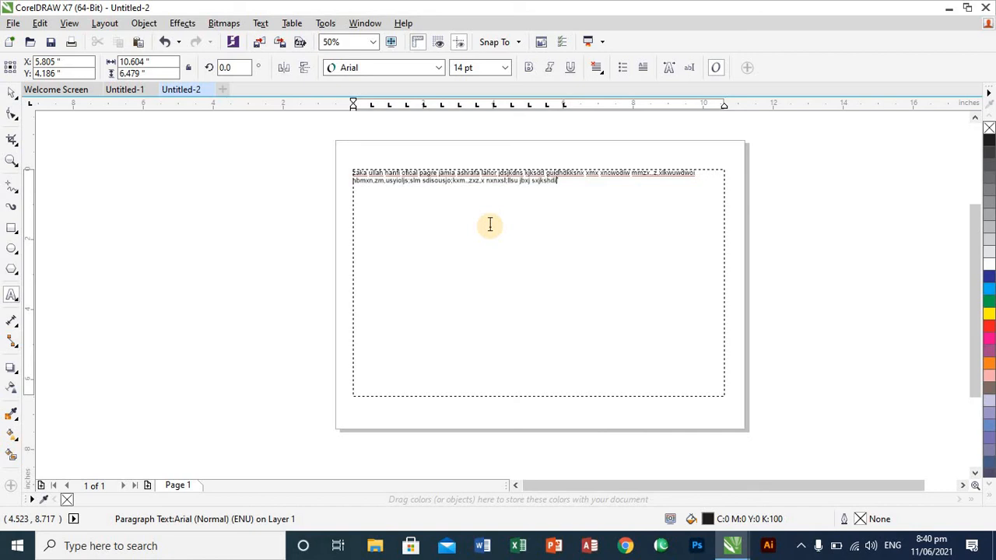
{"action": "type", "text": "jkdnwuidwqiodjwq;msmx jswioskw,s,xn"}
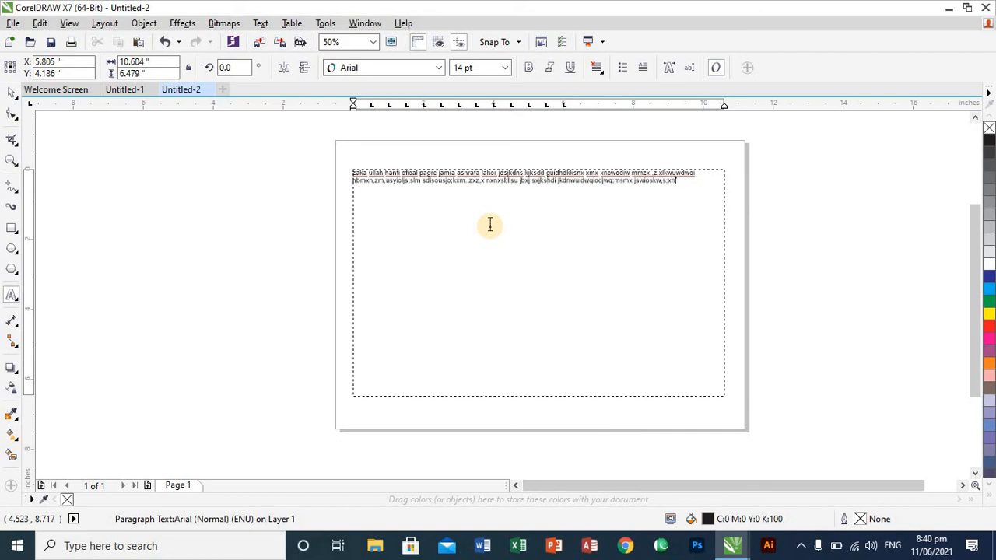
{"action": "type", "text": "wudjwqopd"}
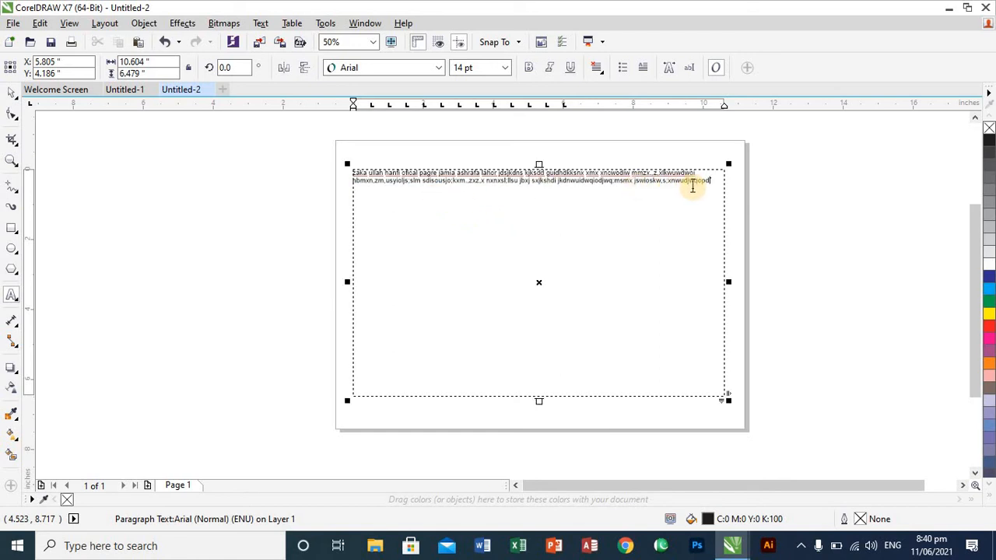
- Copy the two lines of filler text and paste them repeatedly at the end until the text fills the whole frame
{"action": "scroll", "coordinate": [692, 187], "scroll_direction": "up", "scroll_amount": 1}
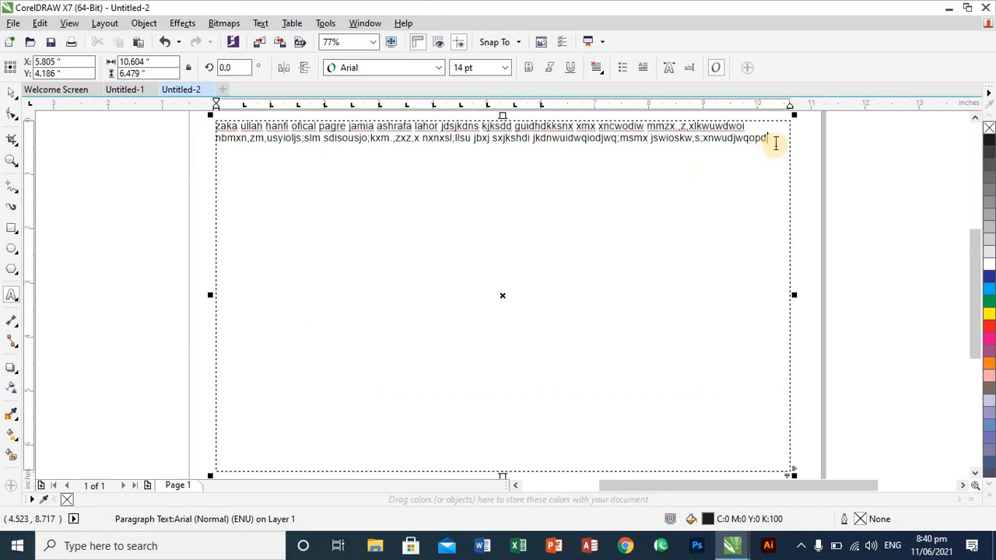
{"action": "left_click_drag", "start_coordinate": [775, 140], "coordinate": [215, 128]}
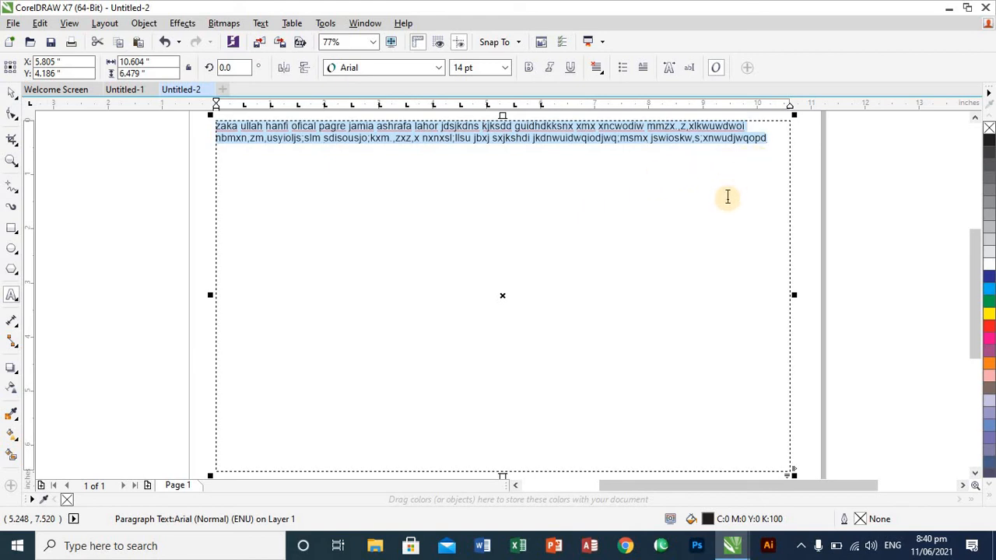
{"action": "left_click", "coordinate": [767, 140]}
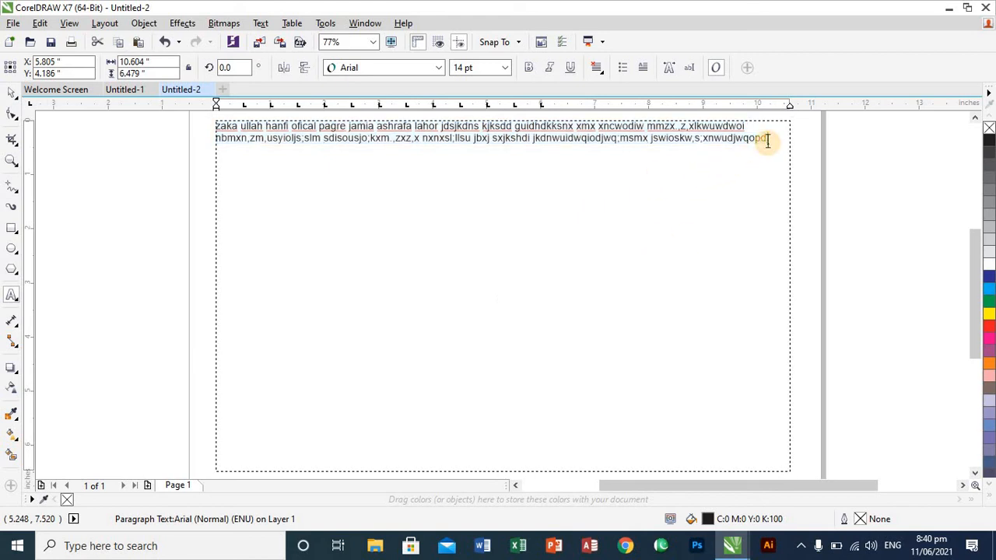
{"action": "key", "text": "ctrl+v"}
{"action": "key", "text": "ctrl+v"}
{"action": "key", "text": "ctrl+v"}
{"action": "key", "text": "ctrl+v"}
{"action": "key", "text": "ctrl+v"}
{"action": "key", "text": "ctrl+v"}
{"action": "key", "text": "ctrl+v"}
{"action": "key", "text": "ctrl+v"}
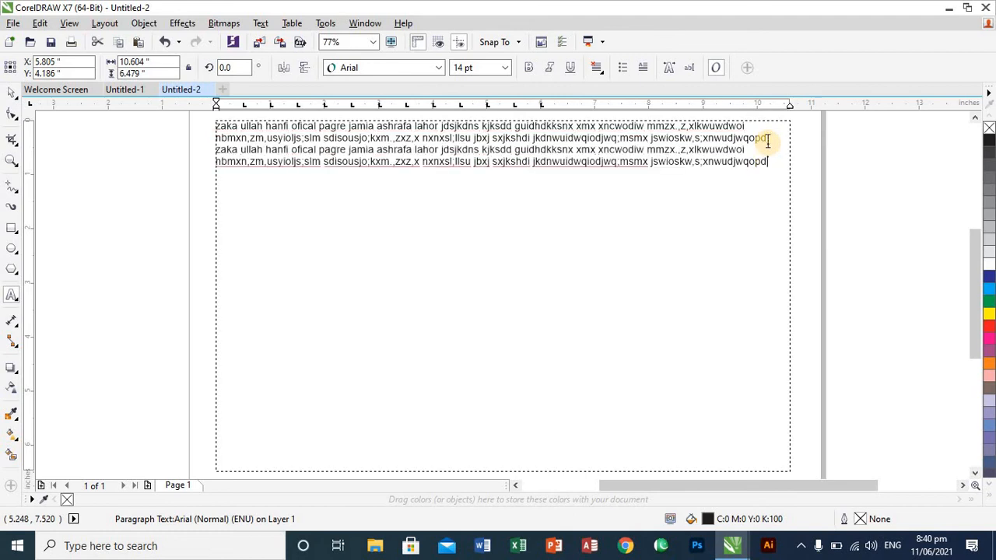
{"action": "key", "text": "ctrl+v"}
{"action": "key", "text": "ctrl+v"}
{"action": "key", "text": "ctrl+v"}
{"action": "key", "text": "ctrl+v"}
{"action": "key", "text": "ctrl+v"}
{"action": "key", "text": "ctrl+v"}
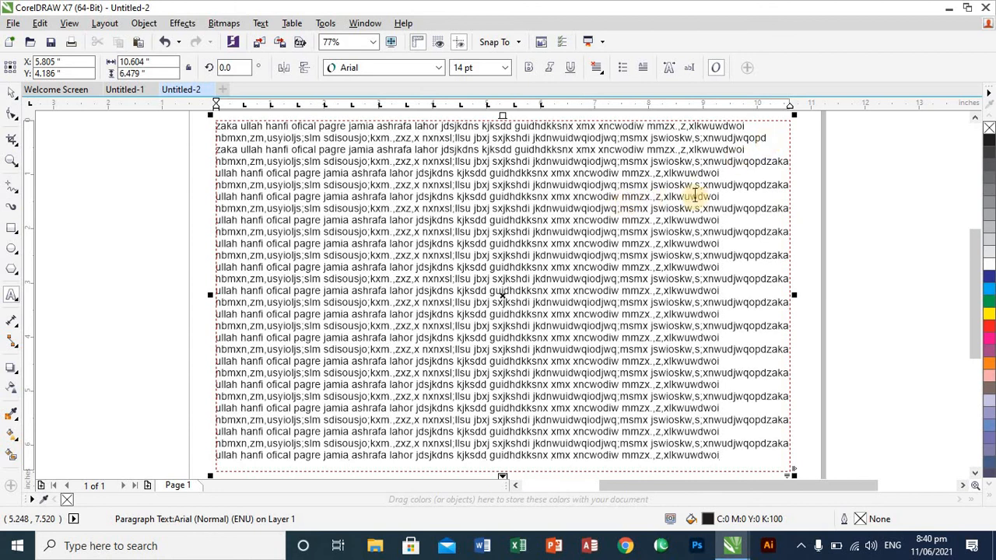
- Divide the paragraph text frame into 4 columns of equal width while maintaining the current frame width
{"action": "left_click", "coordinate": [261, 23]}
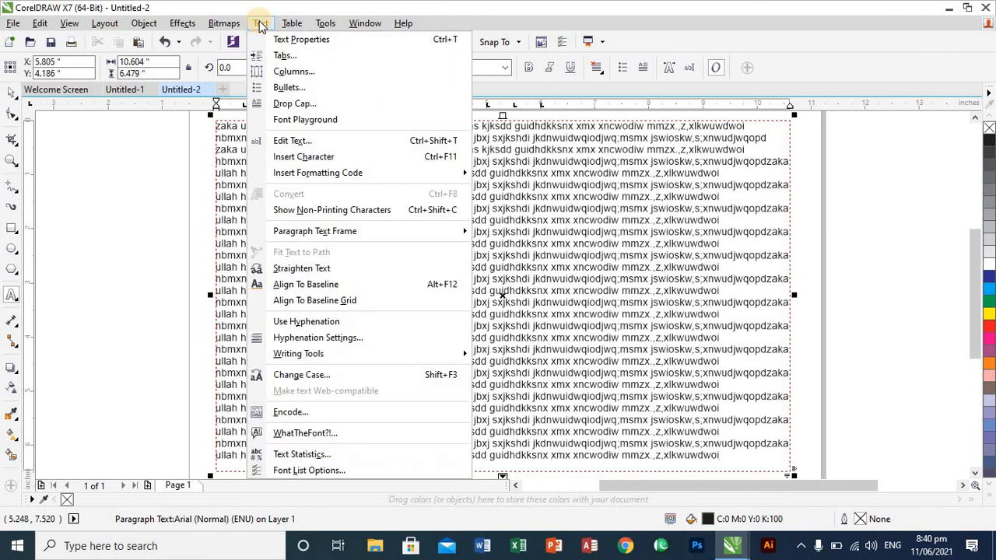
{"action": "left_click", "coordinate": [334, 79]}
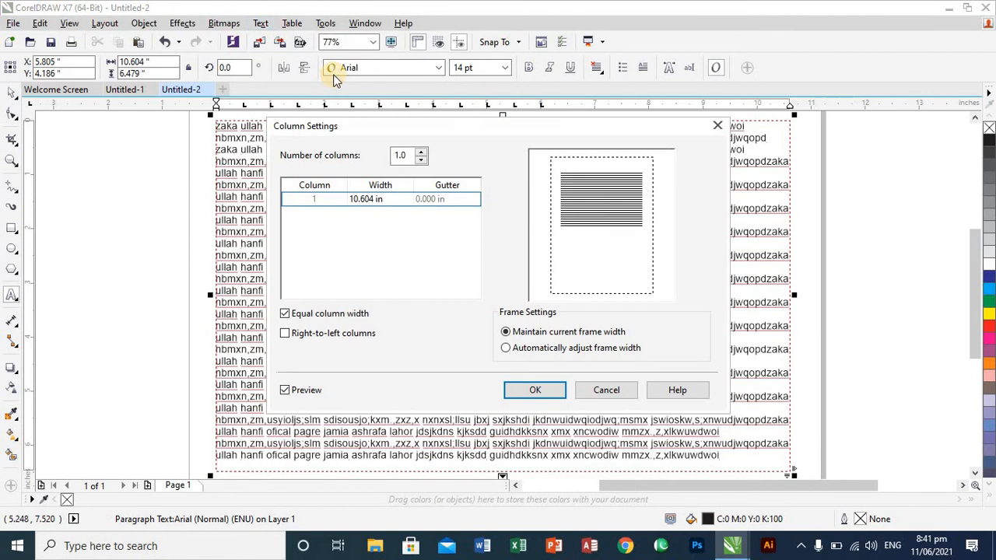
{"action": "left_click", "coordinate": [420, 152]}
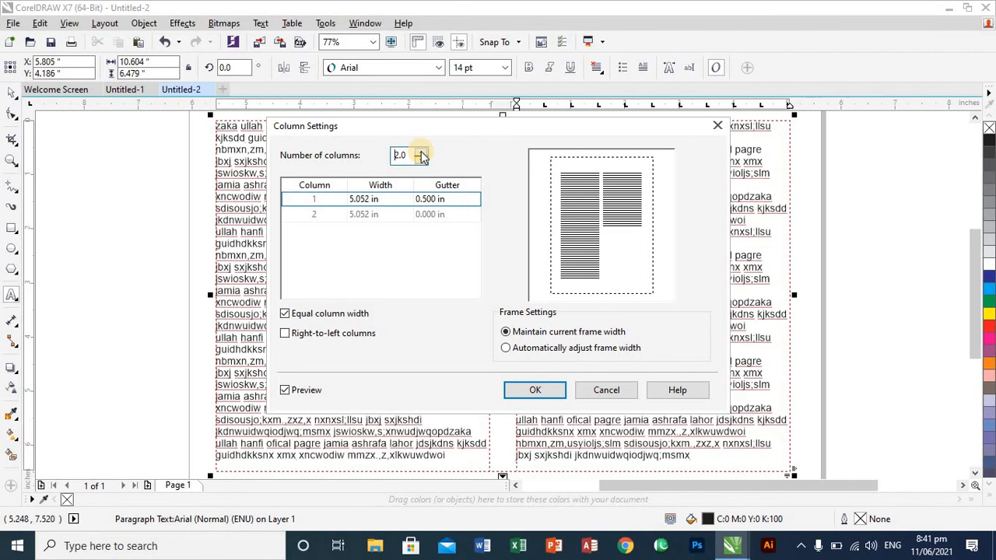
{"action": "left_click", "coordinate": [421, 159]}
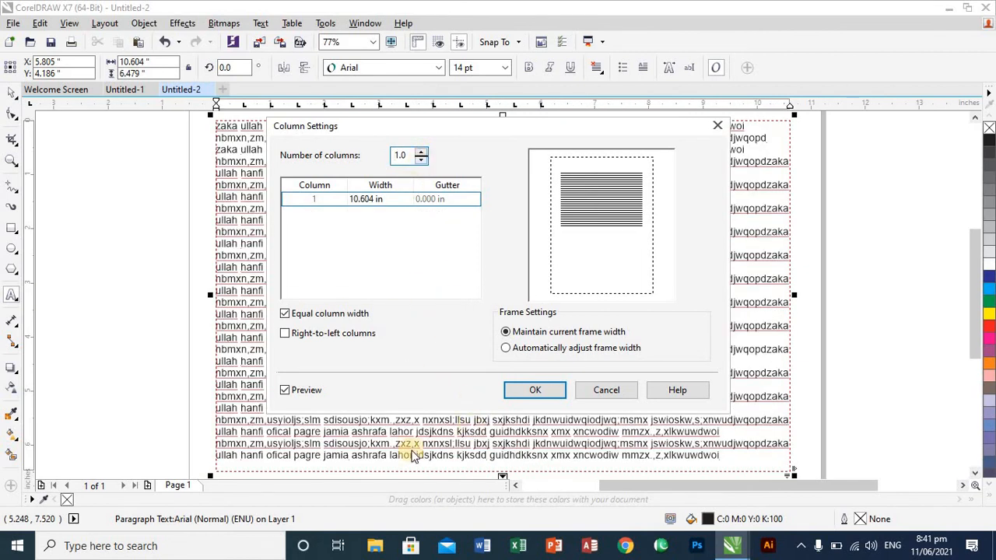
{"action": "left_click", "coordinate": [420, 153]}
{"action": "left_click", "coordinate": [420, 153]}
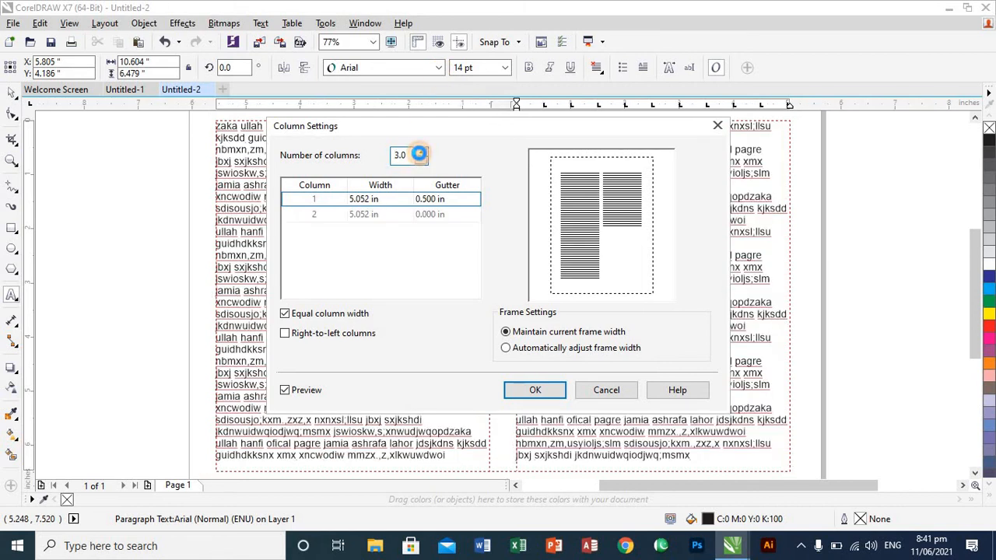
{"action": "left_click", "coordinate": [420, 154]}
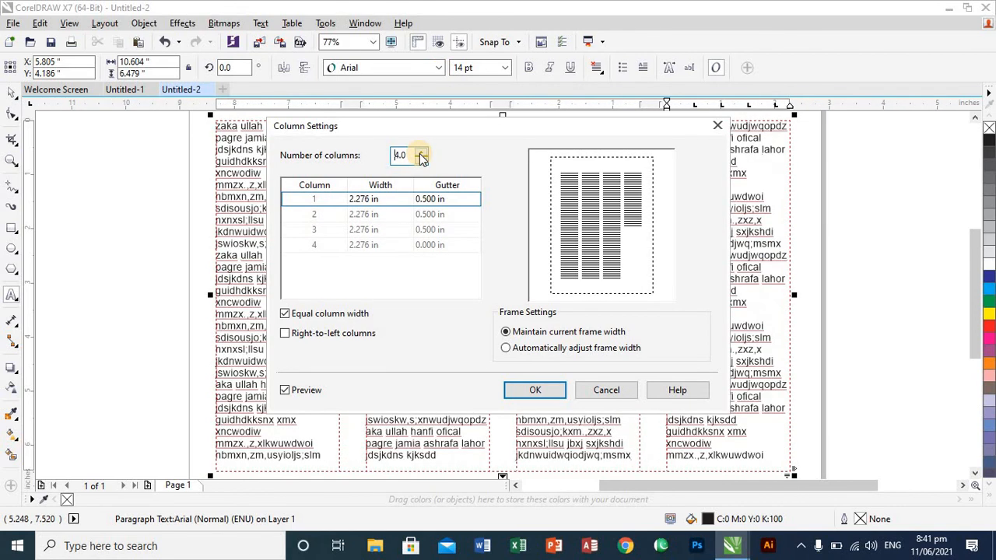
{"action": "left_click", "coordinate": [527, 390]}
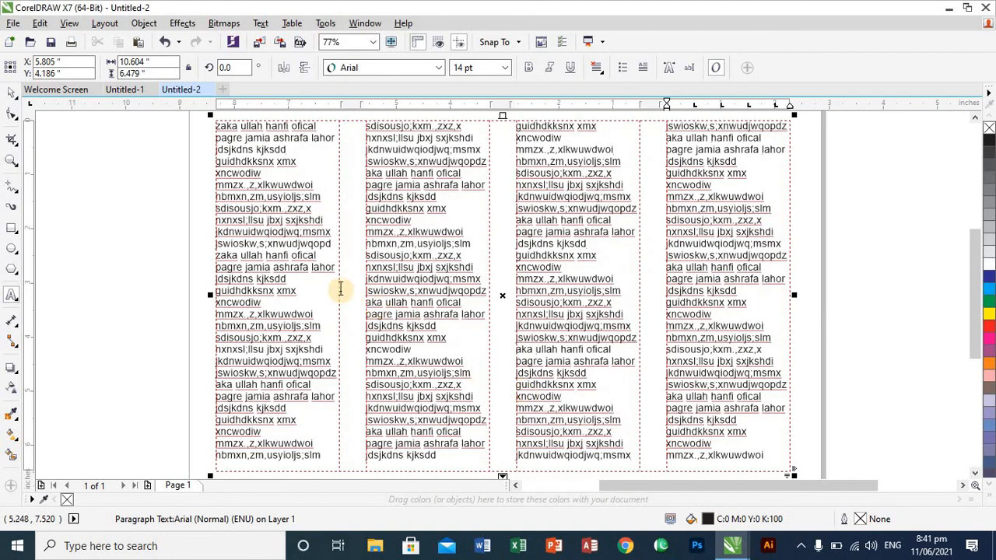
- Narrow the gaps between the four text columns and apply Force Justify alignment to the paragraph text
{"action": "left_click_drag", "start_coordinate": [339, 291], "coordinate": [355, 291]}
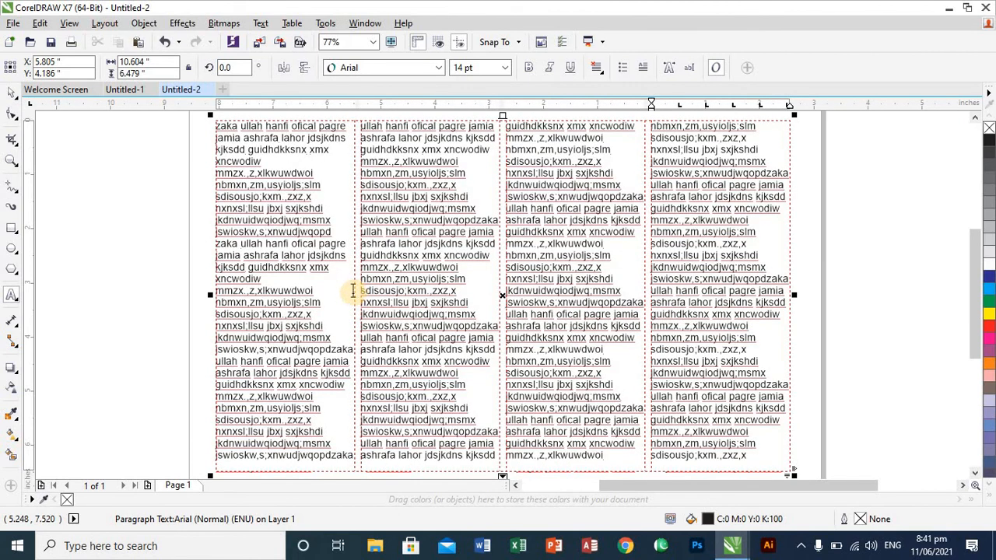
{"action": "left_click", "coordinate": [603, 73]}
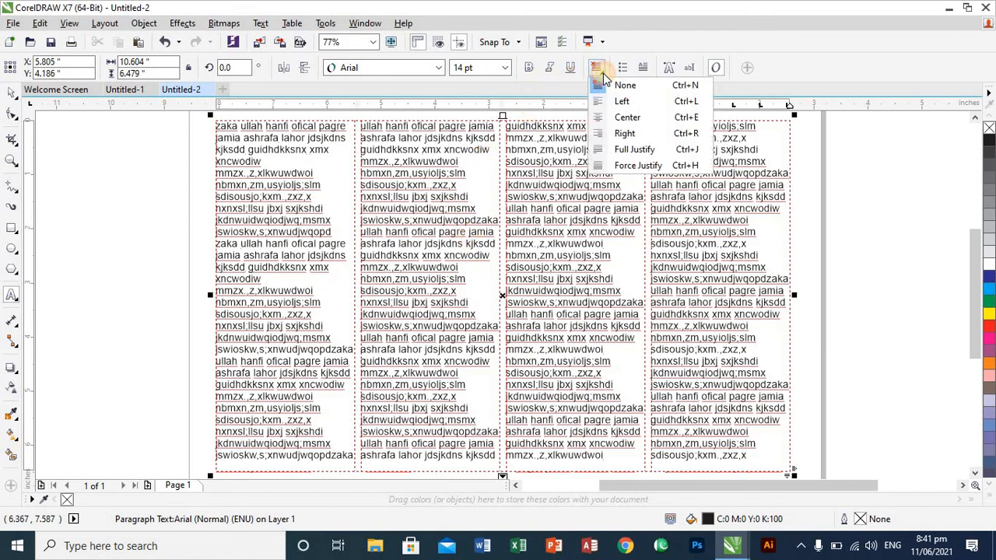
{"action": "left_click", "coordinate": [601, 165]}
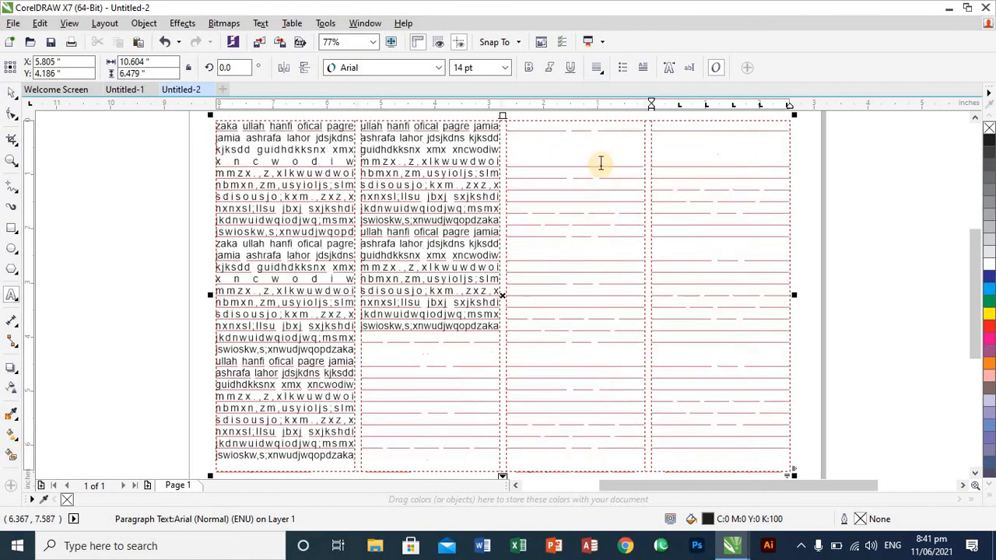
{"action": "left_click", "coordinate": [148, 363]}
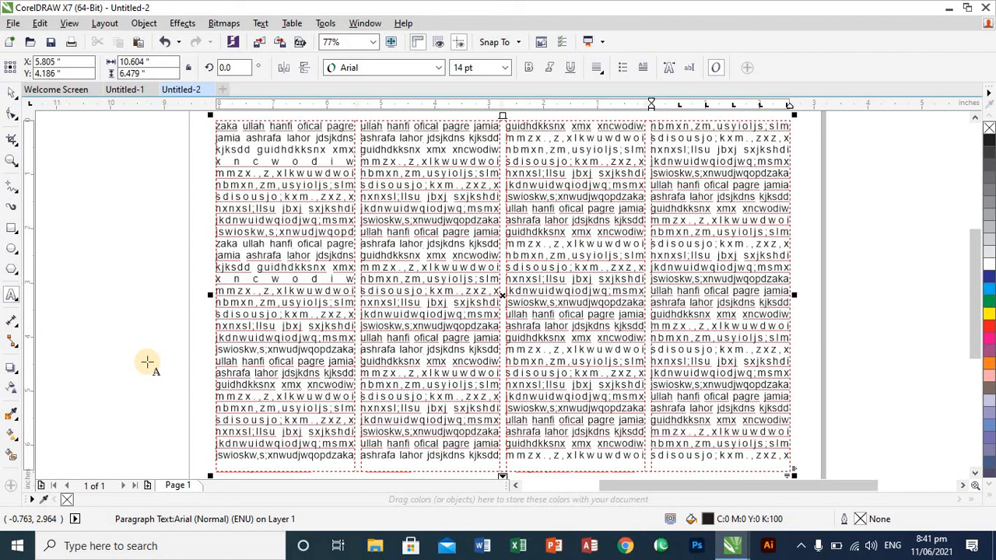
{"action": "left_click", "coordinate": [10, 94]}
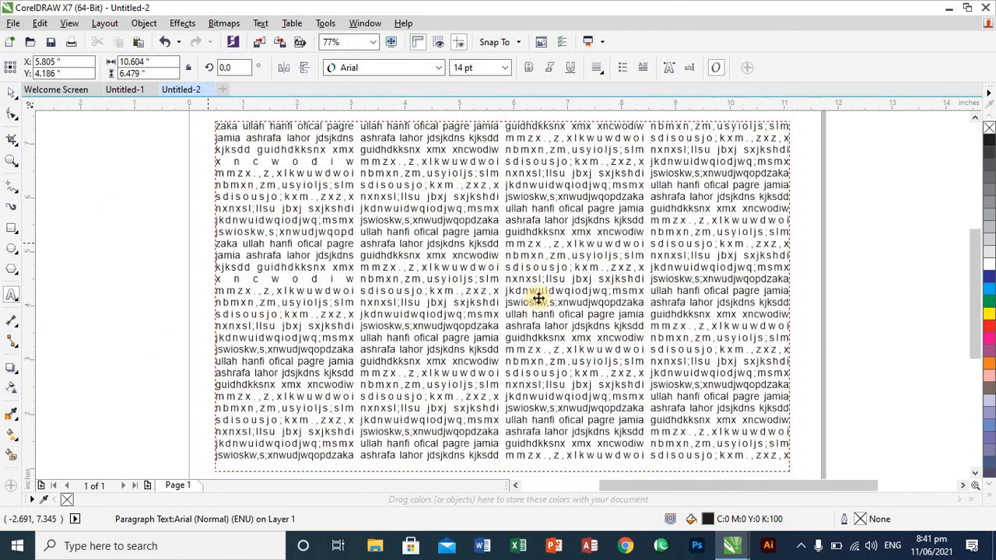
{"action": "left_click", "coordinate": [537, 298]}
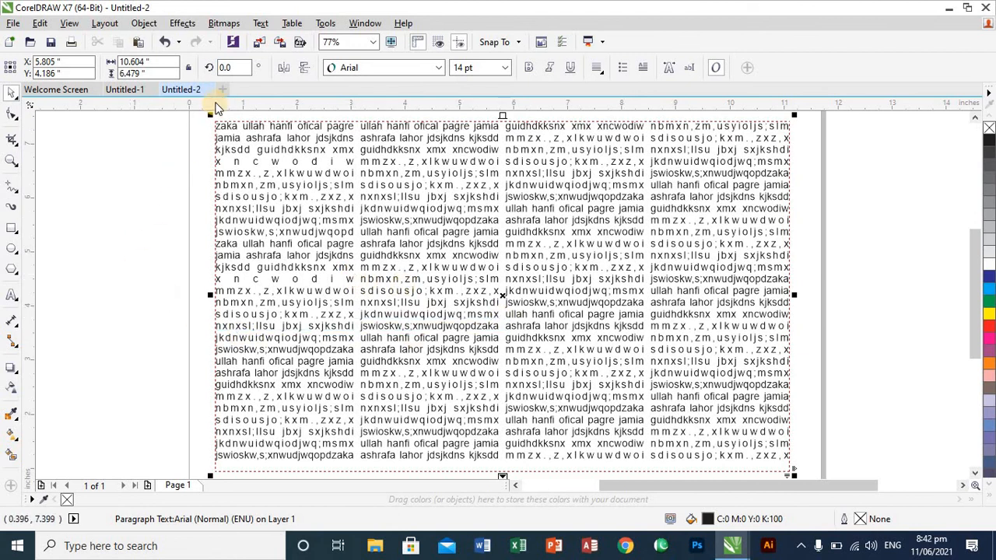
- Create a new one-page A4 document with default settings, set it to landscape orientation and use inches as units
{"action": "left_click", "coordinate": [223, 91]}
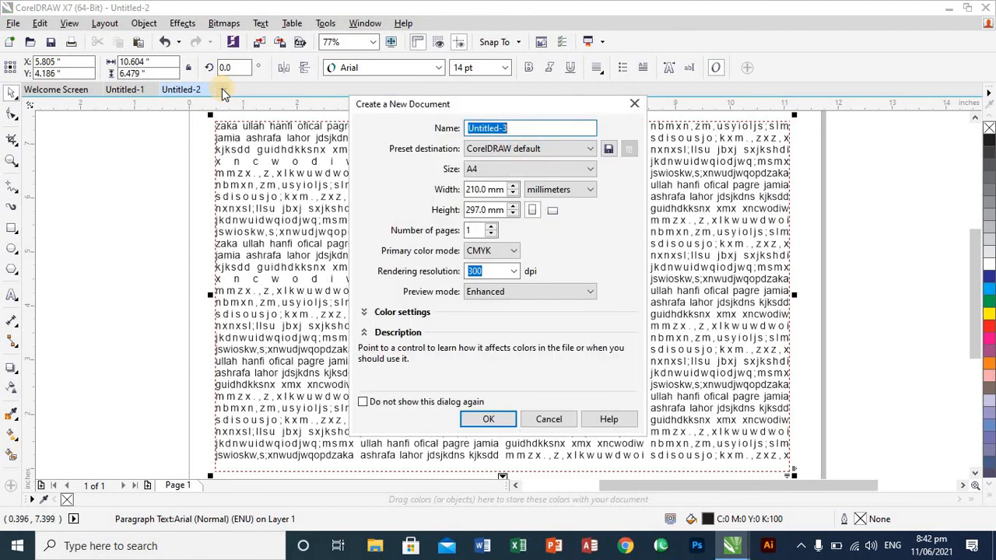
{"action": "key", "text": "Return"}
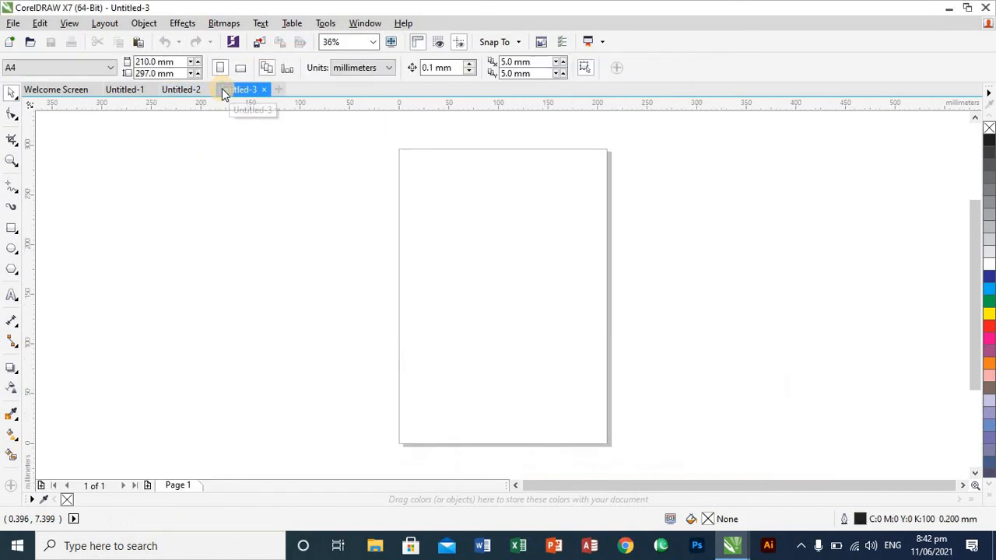
{"action": "left_click", "coordinate": [242, 68]}
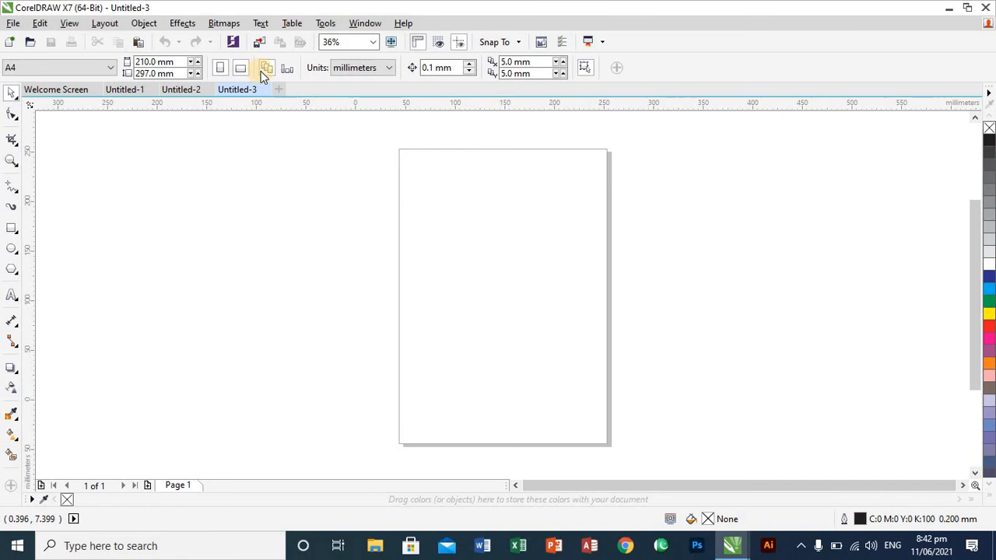
{"action": "left_click", "coordinate": [390, 69]}
{"action": "left_click", "coordinate": [388, 85]}
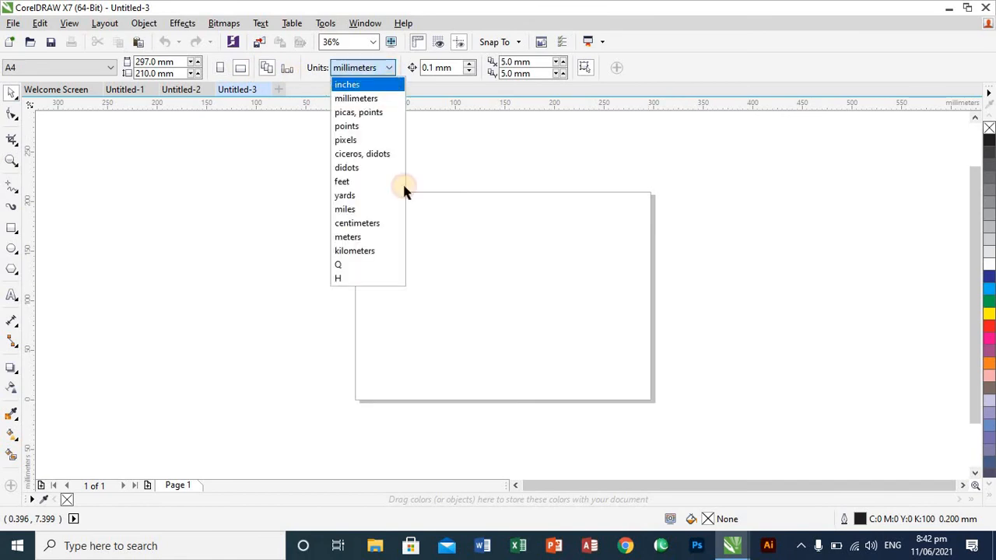
- Switch to Chrome and search Google Images for "baby pic hd"
{"action": "left_click", "coordinate": [625, 545]}
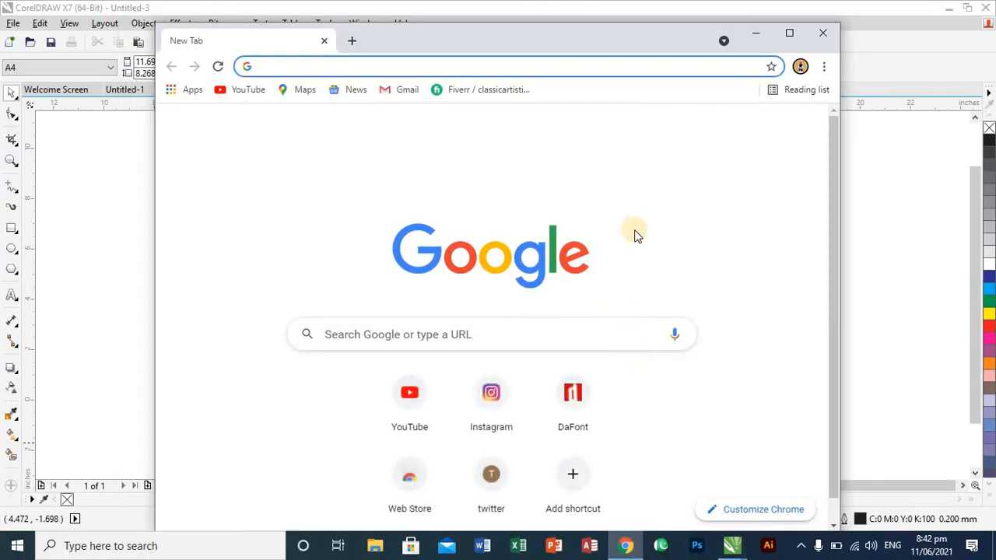
{"action": "left_click", "coordinate": [500, 329]}
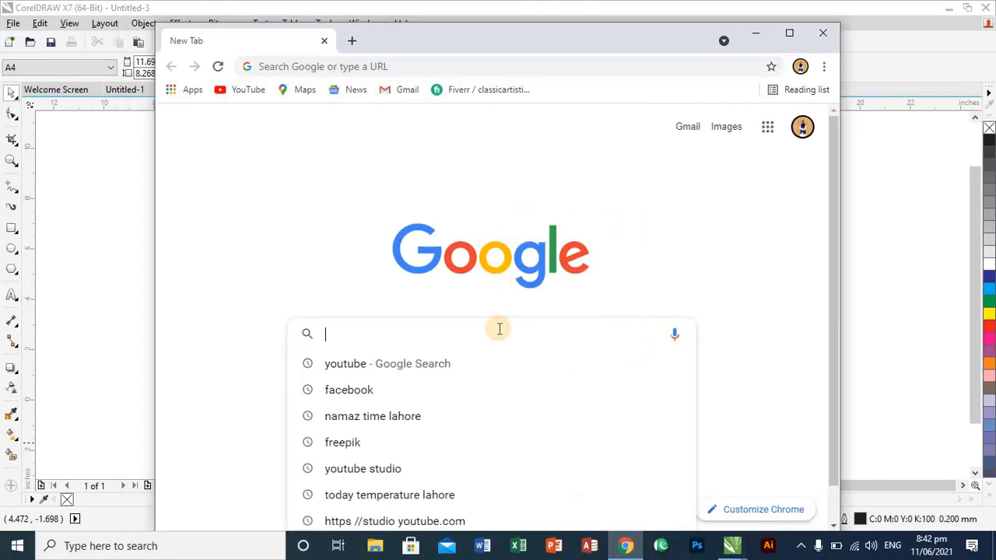
{"action": "type", "text": "baby"}
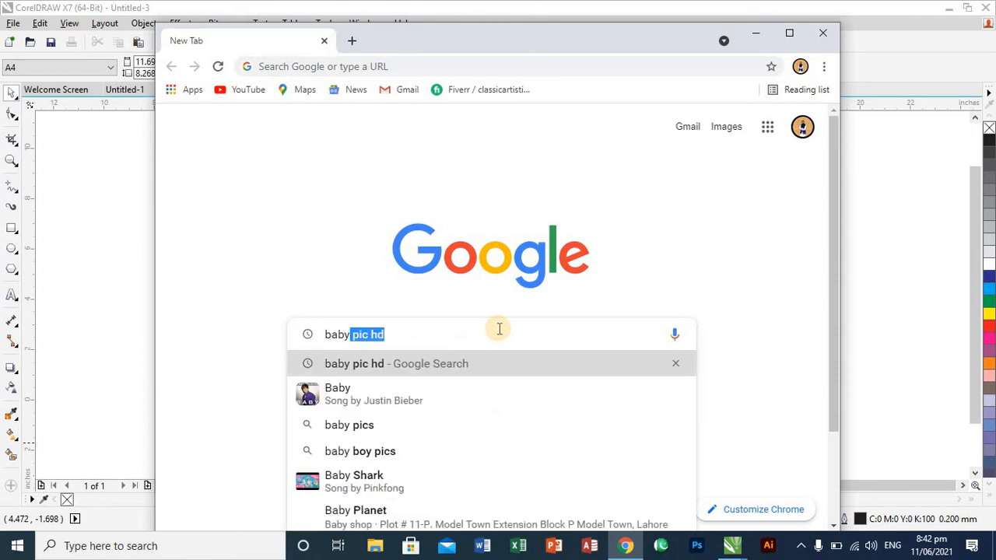
{"action": "key", "text": "Return"}
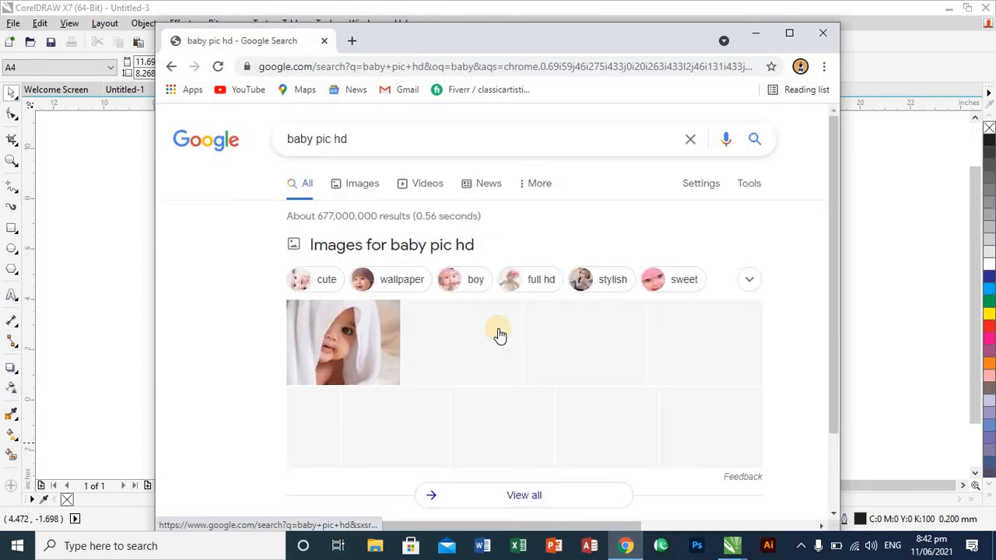
{"action": "left_click", "coordinate": [366, 186]}
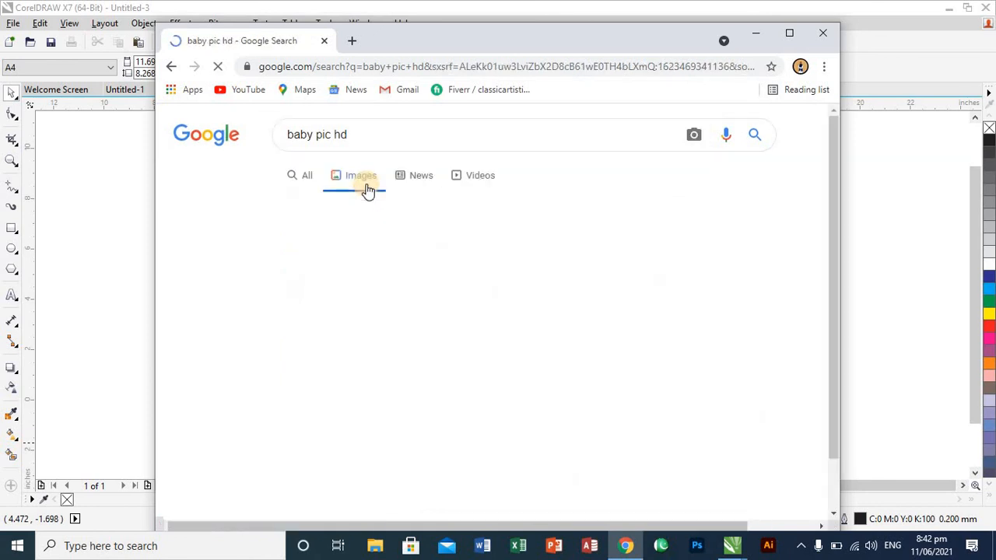
- Find the Baltana "Baby Widescreen Wallpaper 31069" photo through the related images of the Shutterstock result and copy the image
{"action": "scroll", "coordinate": [368, 189], "scroll_direction": "down", "scroll_amount": 3}
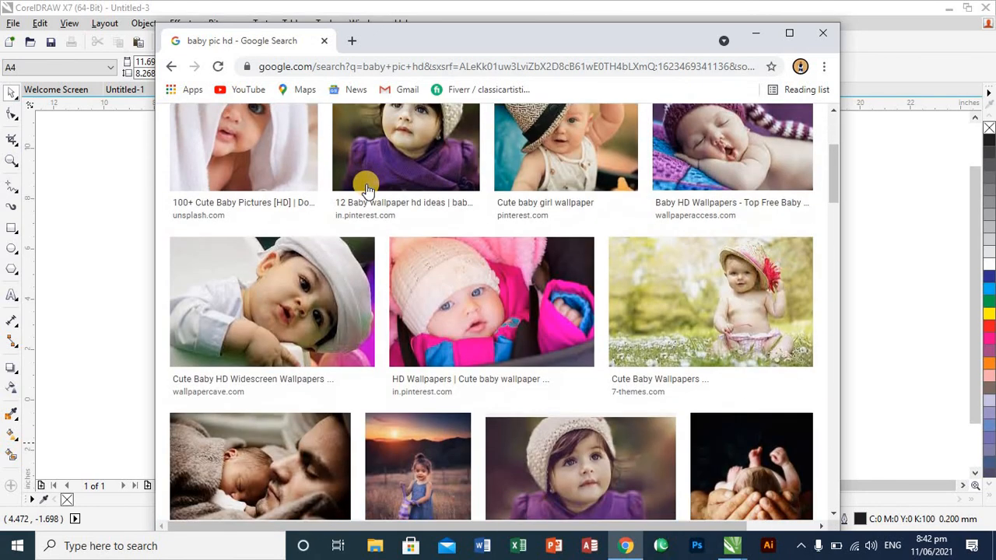
{"action": "scroll", "coordinate": [368, 189], "scroll_direction": "down", "scroll_amount": 10}
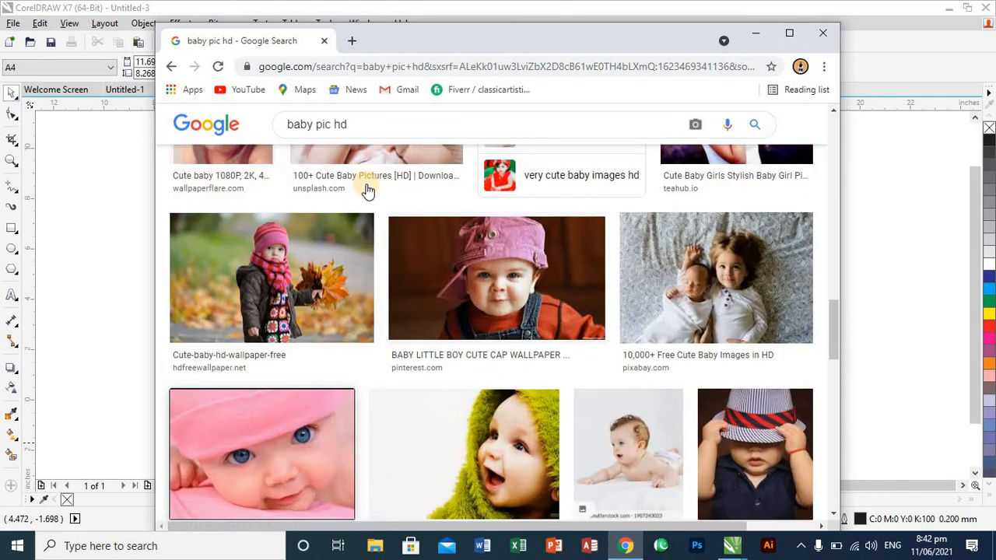
{"action": "left_click", "coordinate": [626, 435]}
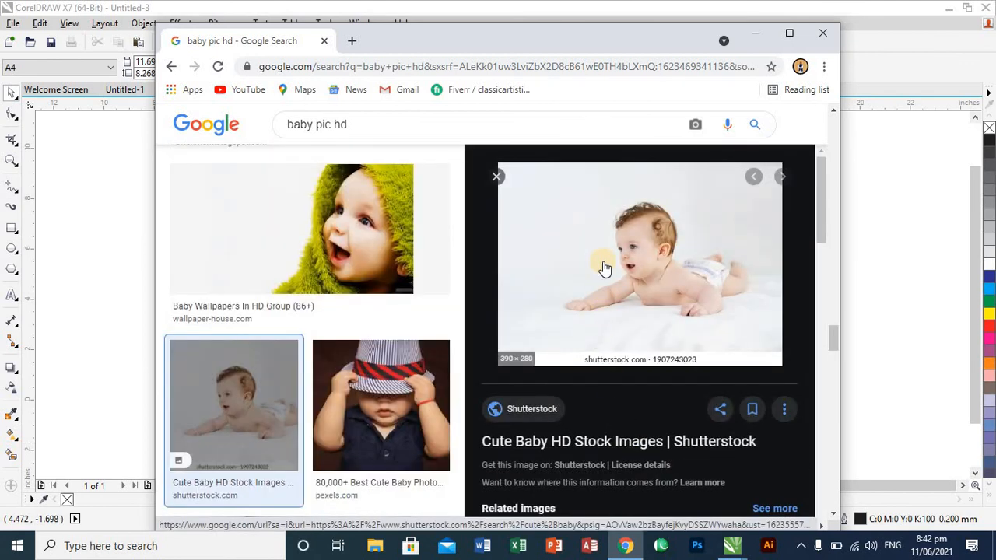
{"action": "scroll", "coordinate": [605, 269], "scroll_direction": "down", "scroll_amount": 3}
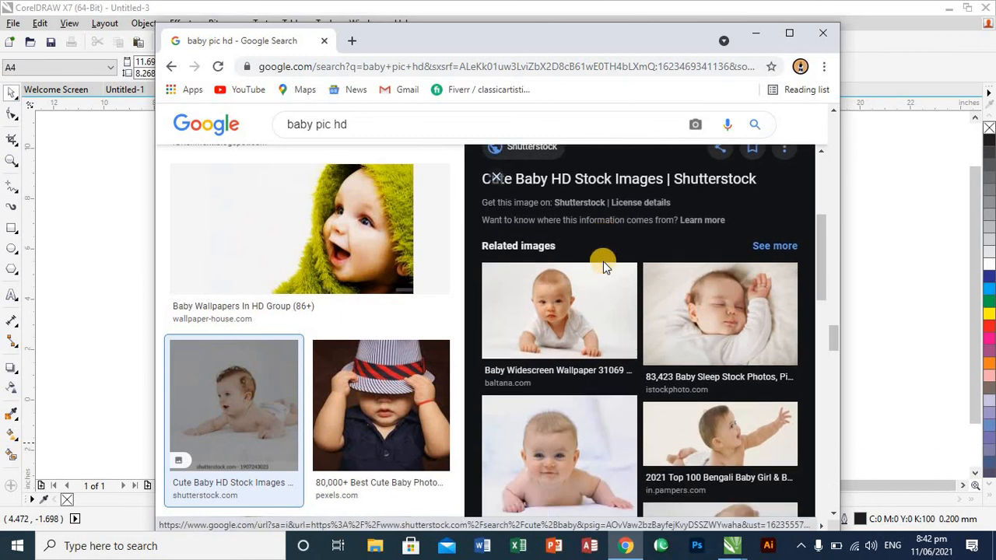
{"action": "left_click", "coordinate": [585, 300]}
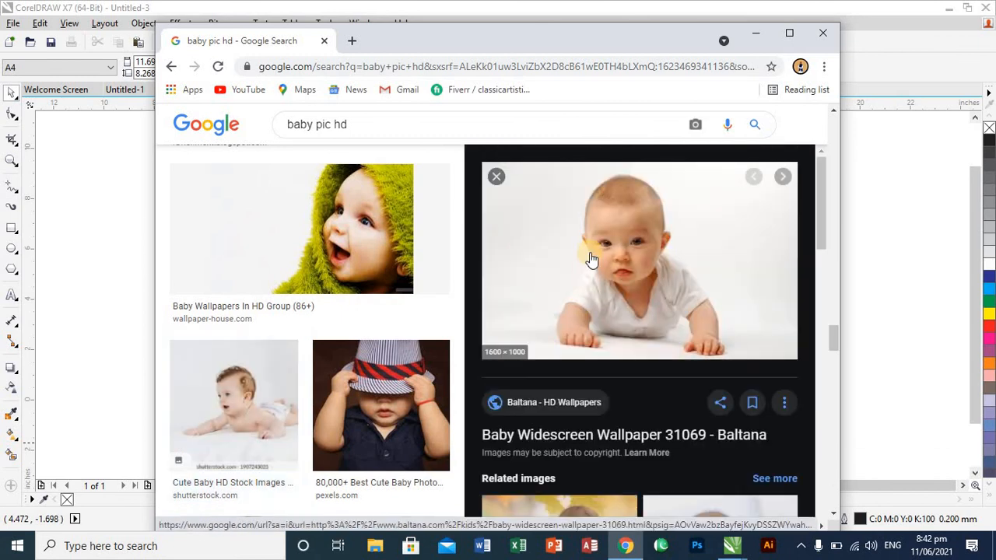
{"action": "right_click", "coordinate": [590, 258]}
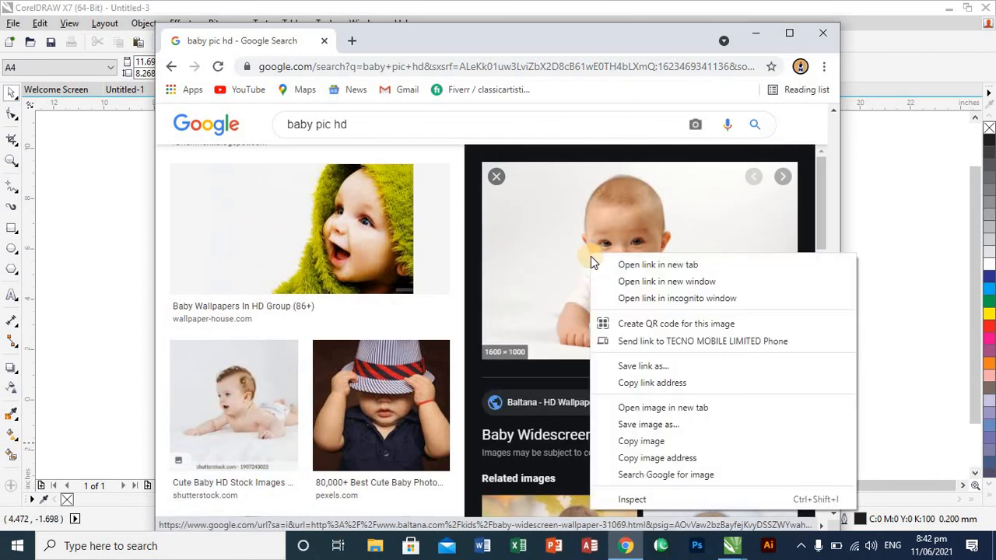
{"action": "left_click", "coordinate": [641, 441]}
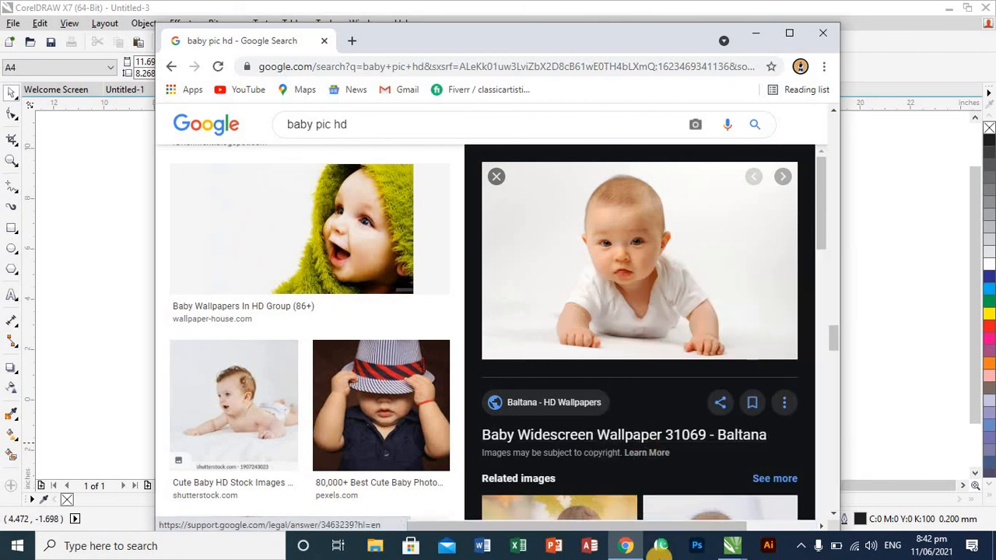
- Switch back to the Untitled-3 document in CorelDRAW and paste the copied baby photo onto the page, leaving it deselected
{"action": "left_click", "coordinate": [739, 552]}
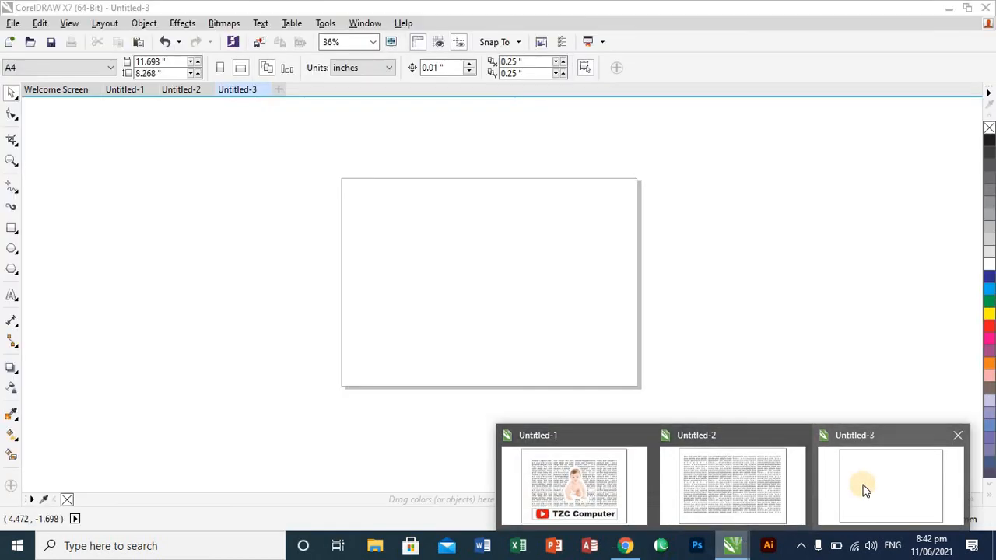
{"action": "left_click", "coordinate": [864, 486]}
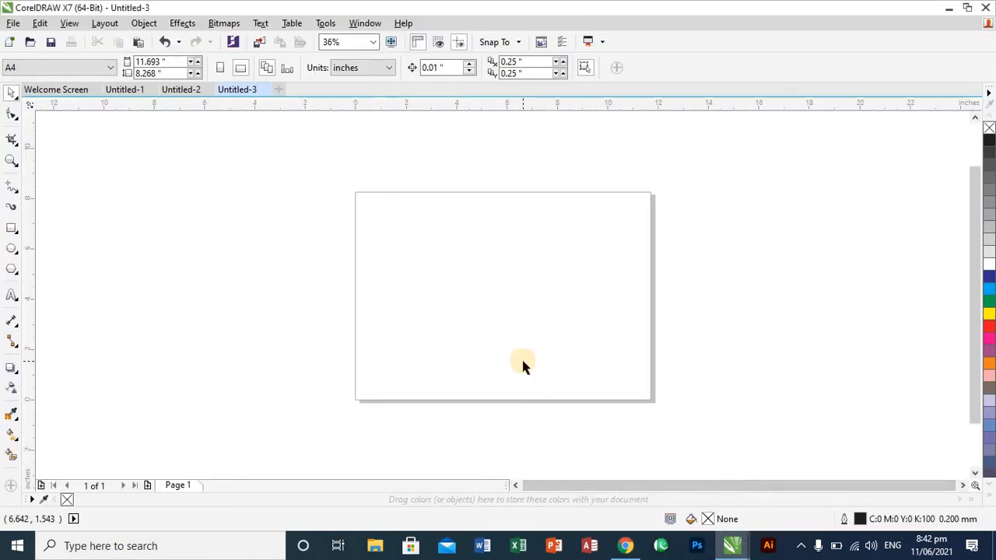
{"action": "key", "text": "ctrl+v"}
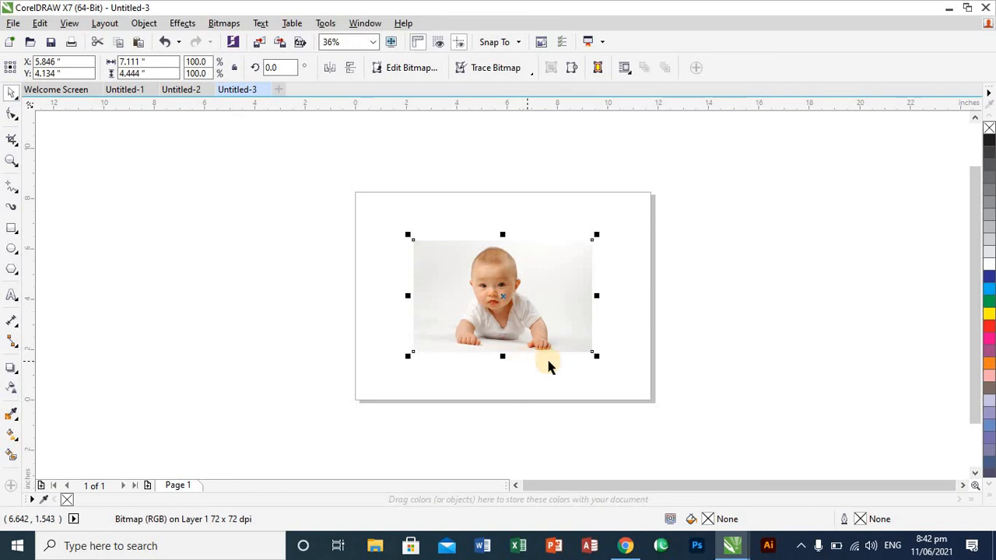
{"action": "key", "text": "shift+F2"}
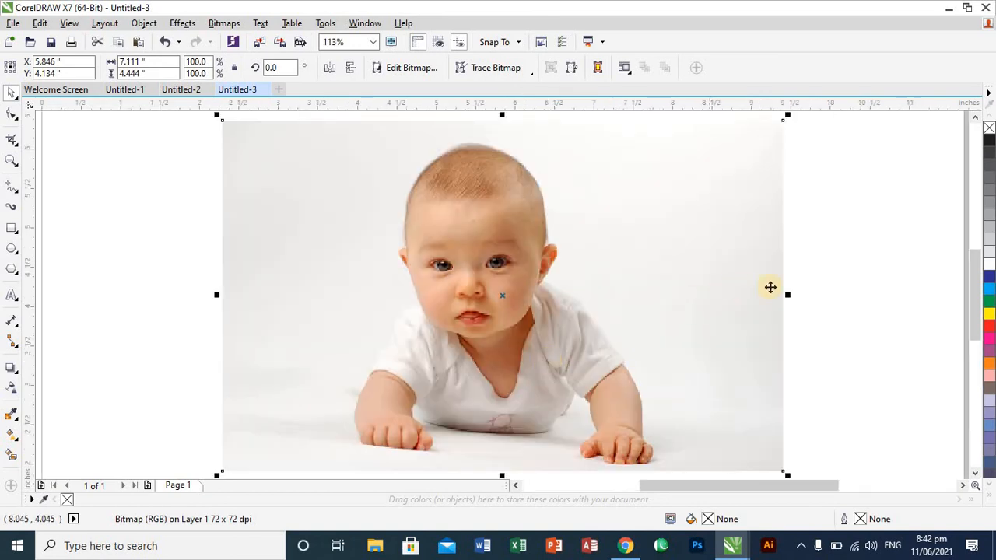
{"action": "left_click", "coordinate": [827, 282]}
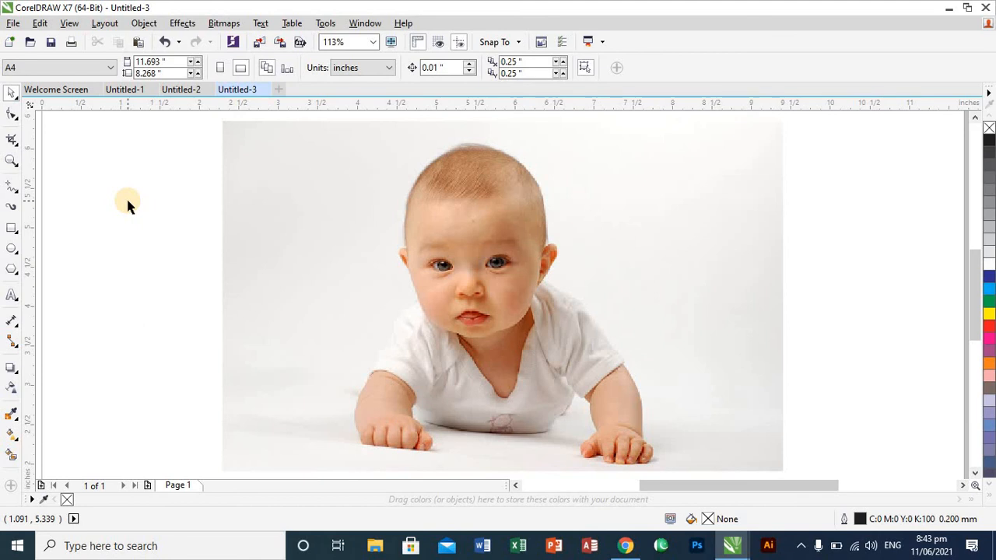
{"action": "left_click", "coordinate": [455, 315]}
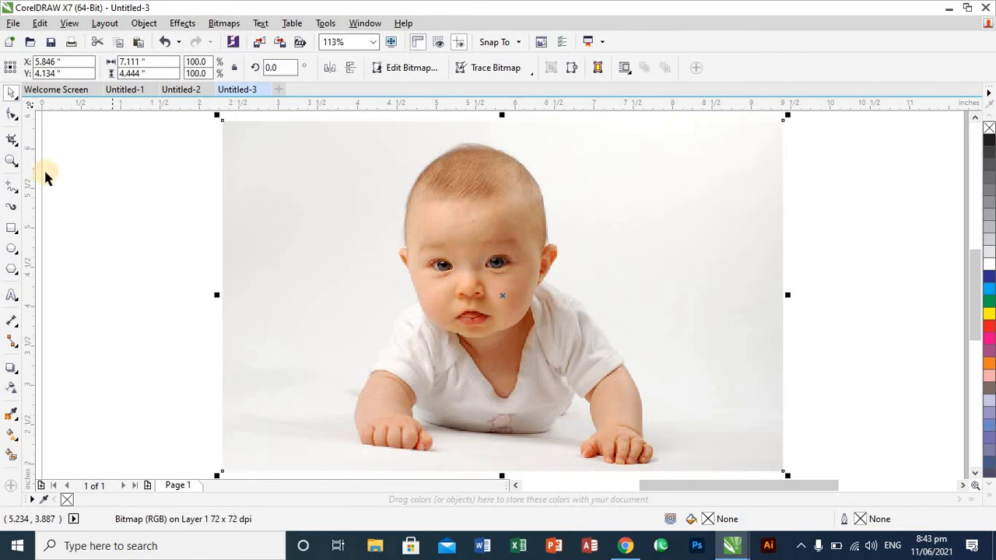
{"action": "left_click", "coordinate": [64, 196]}
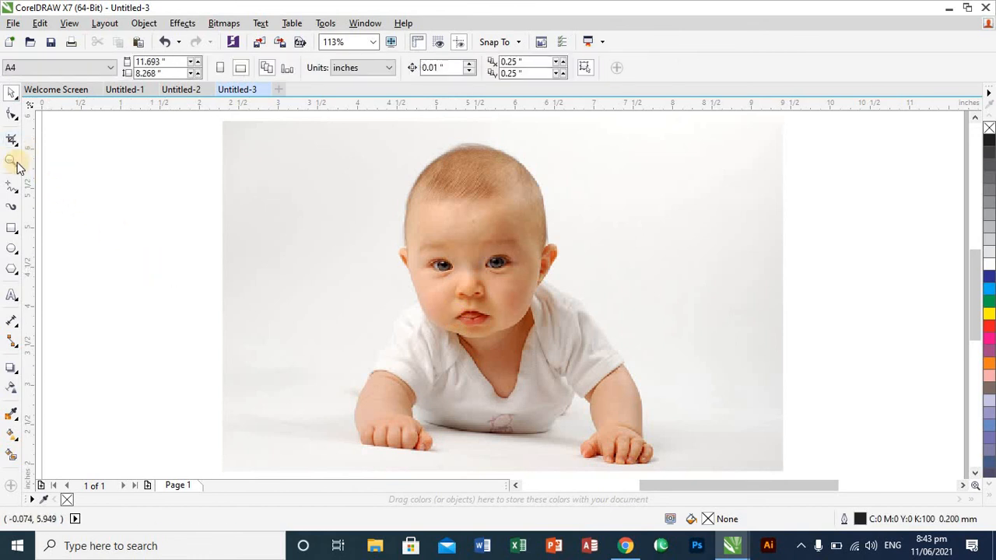
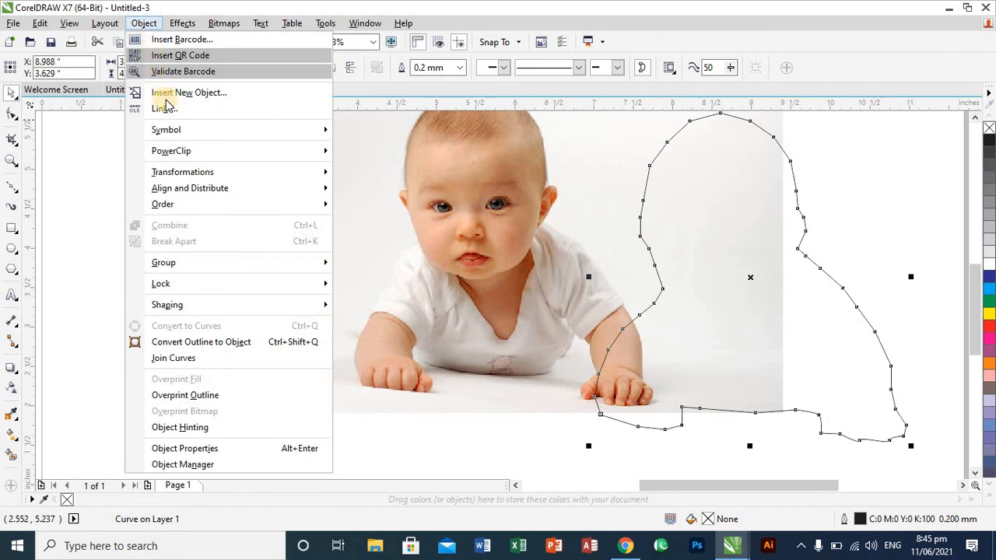
- Place the baby photo inside the traced baby-shaped curve as a PowerClip
{"action": "mouse_move", "coordinate": [185, 159]}
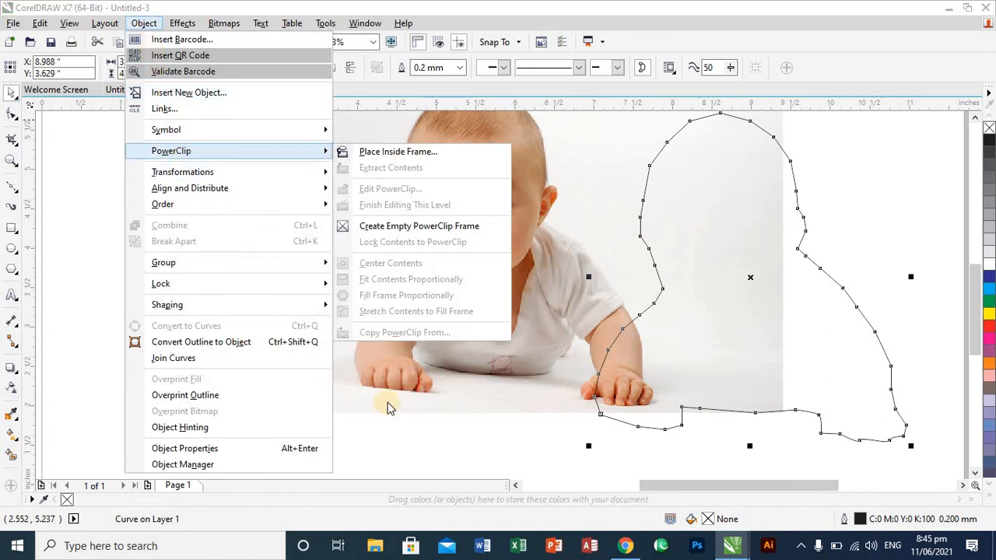
{"action": "left_click", "coordinate": [400, 418]}
{"action": "left_click", "coordinate": [402, 333]}
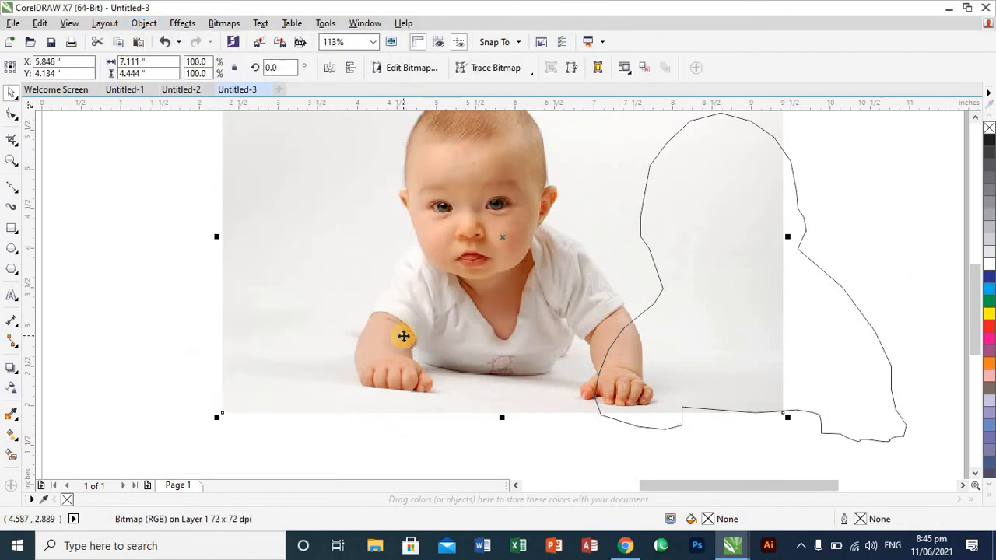
{"action": "left_click", "coordinate": [148, 25]}
{"action": "mouse_move", "coordinate": [171, 150]}
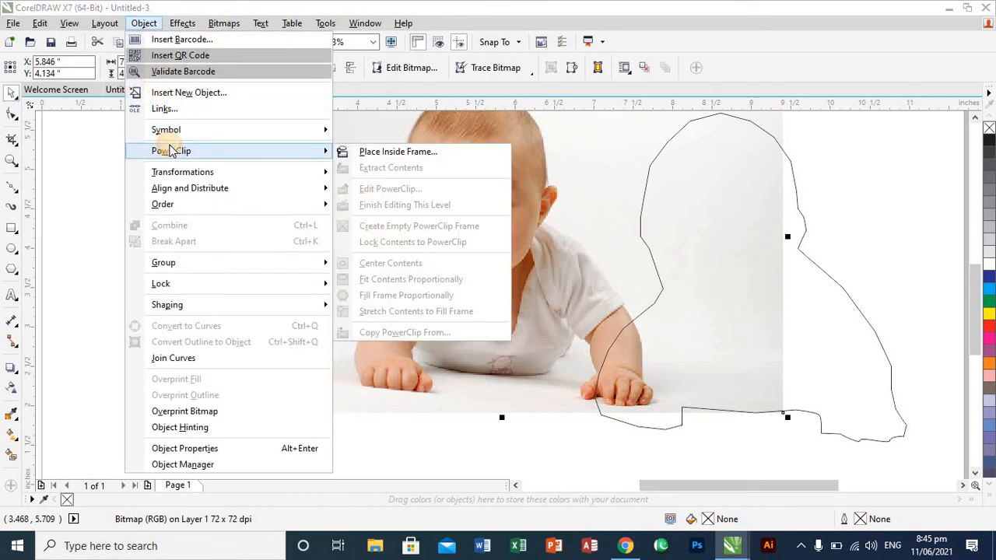
{"action": "left_click", "coordinate": [365, 153]}
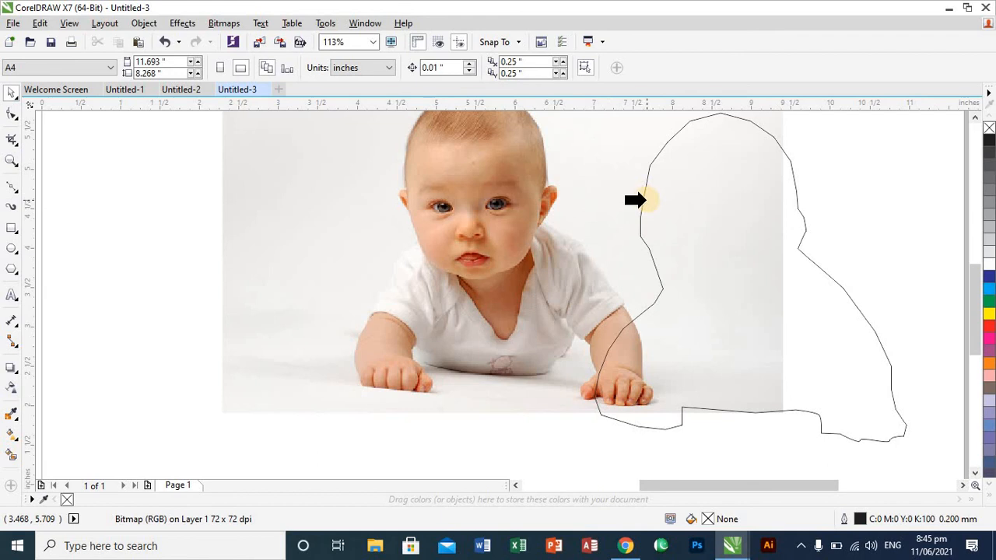
{"action": "left_click", "coordinate": [647, 200]}
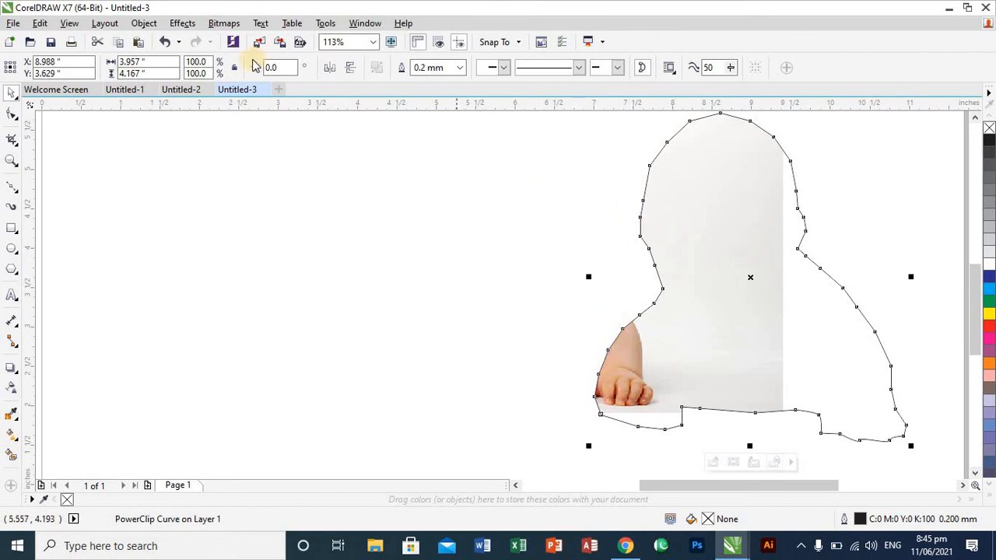
- Edit the PowerClip contents so the photo's baby lines up with the traced outline at about X 8.976, Y 3.72 inches, and finish editing
{"action": "left_click", "coordinate": [154, 24]}
{"action": "mouse_move", "coordinate": [195, 151]}
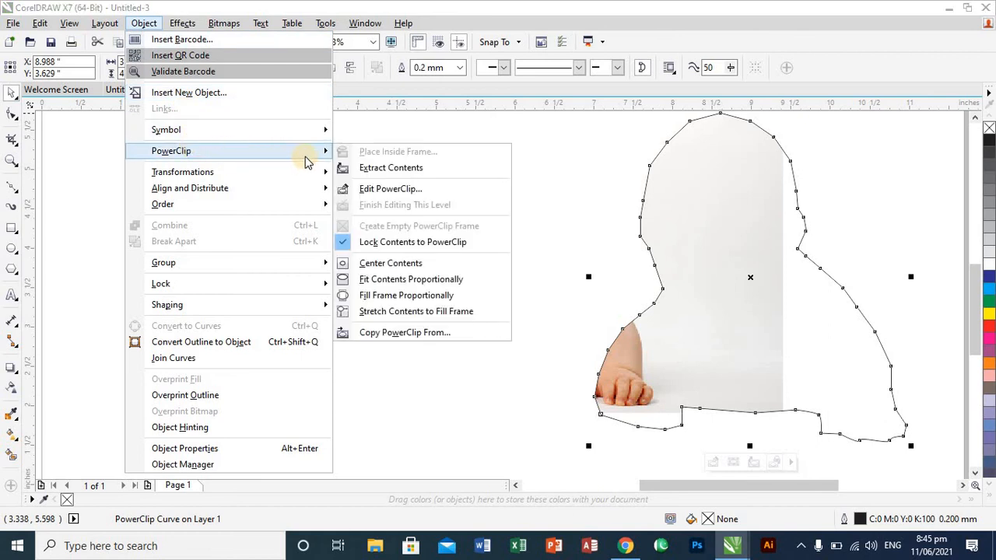
{"action": "left_click", "coordinate": [375, 189]}
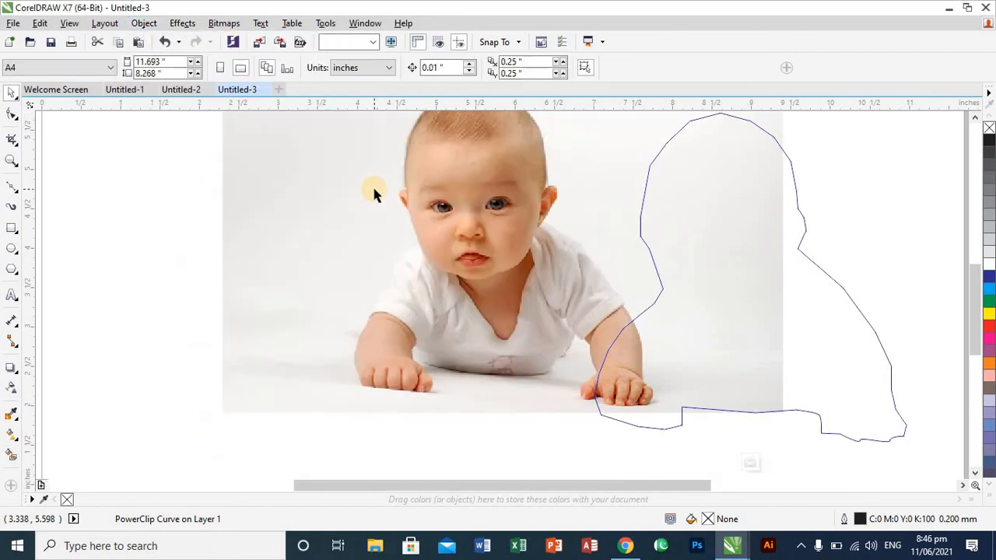
{"action": "left_click_drag", "start_coordinate": [432, 293], "coordinate": [604, 315]}
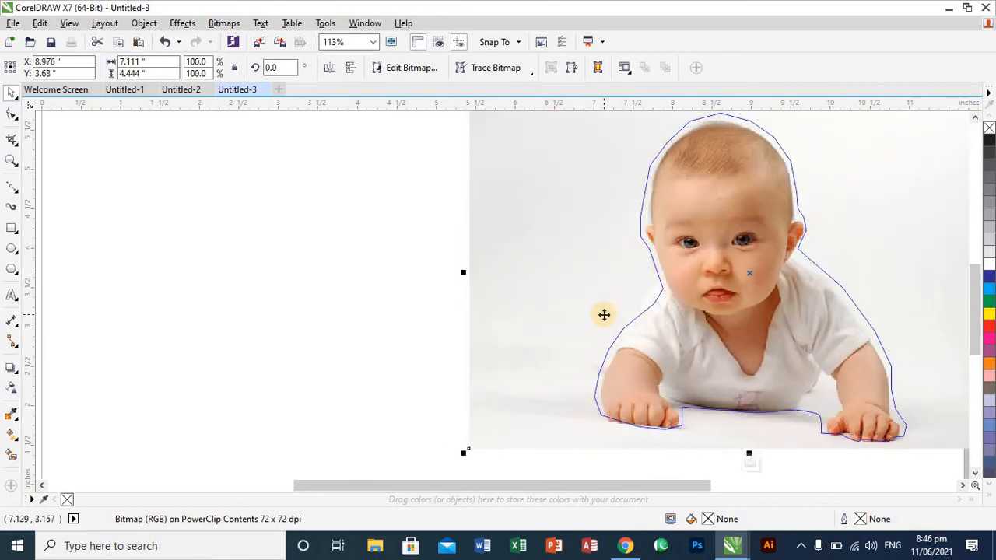
{"action": "key", "text": "Up"}
{"action": "key", "text": "Up"}
{"action": "key", "text": "Up"}
{"action": "key", "text": "Up"}
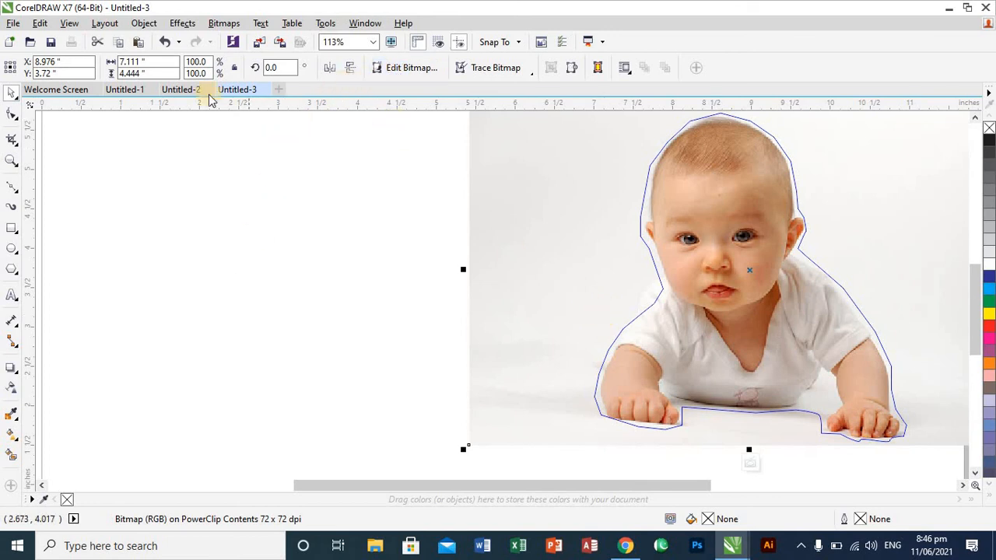
{"action": "left_click", "coordinate": [146, 23]}
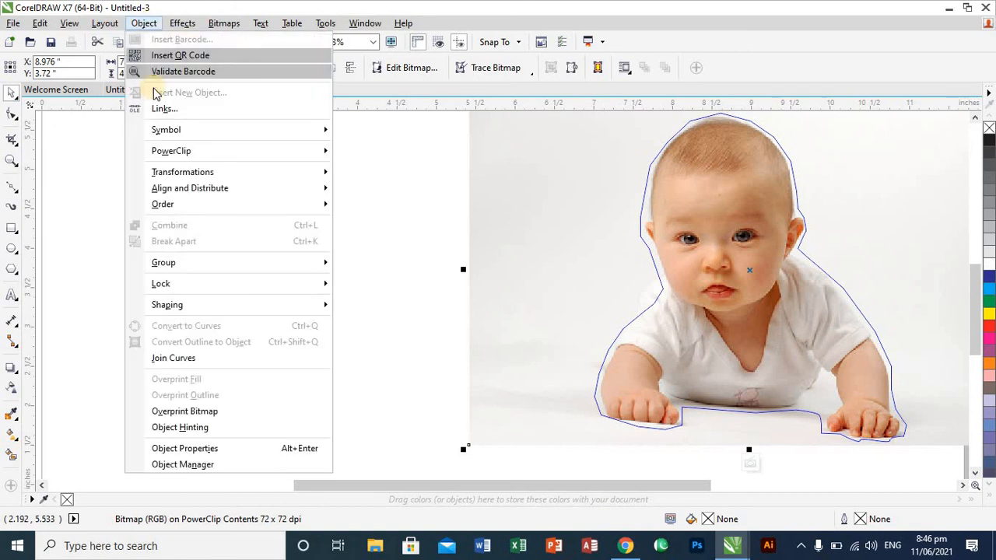
{"action": "mouse_move", "coordinate": [185, 154]}
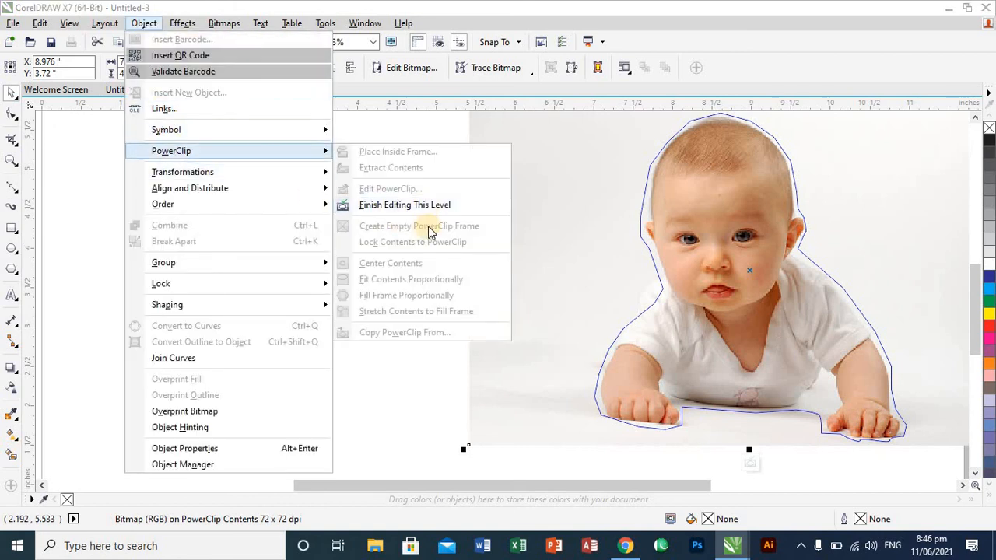
{"action": "left_click", "coordinate": [418, 205]}
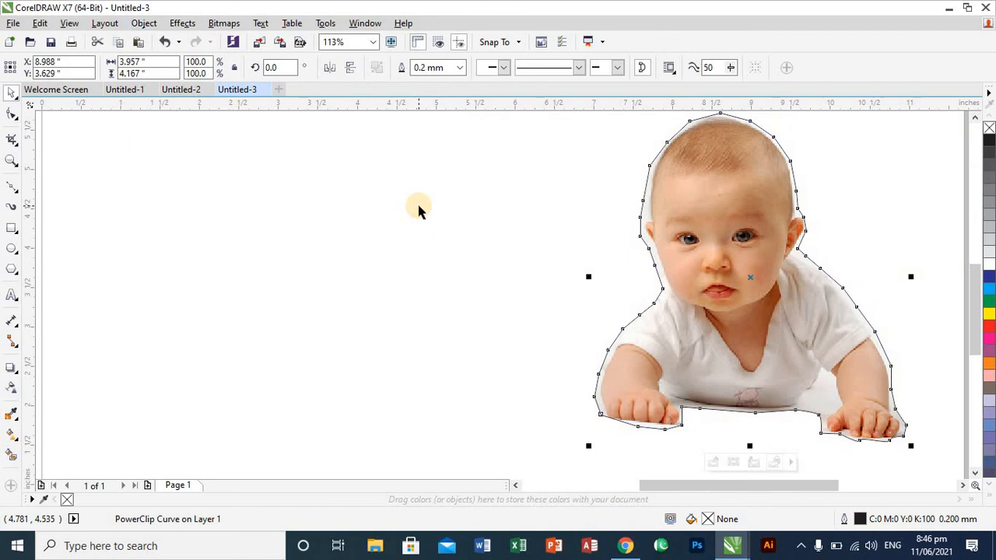
- Move the clipped baby to about X 6.556, Y 3.749 inches and copy it onto the text columns in the Untitled-2 document
{"action": "left_click_drag", "start_coordinate": [788, 330], "coordinate": [589, 344]}
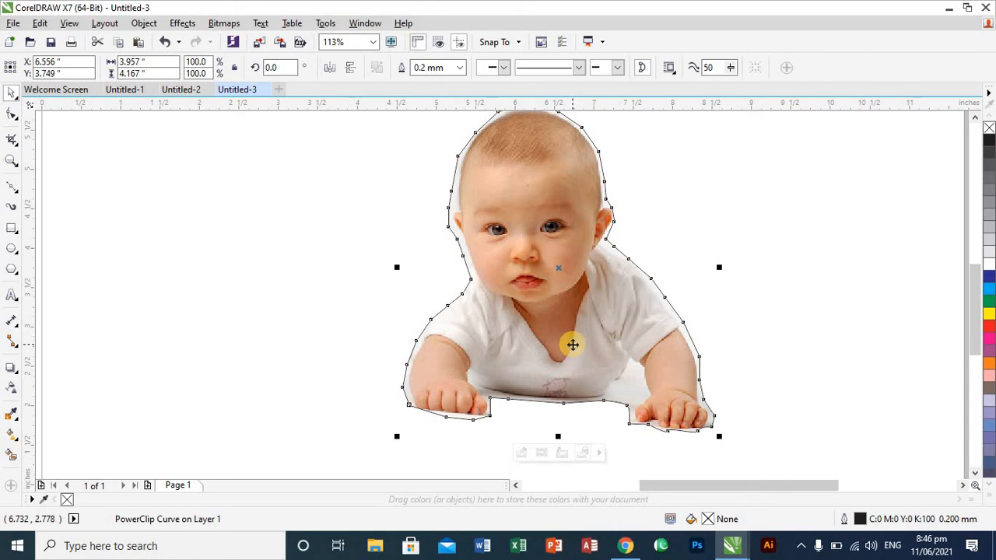
{"action": "left_click", "coordinate": [178, 91]}
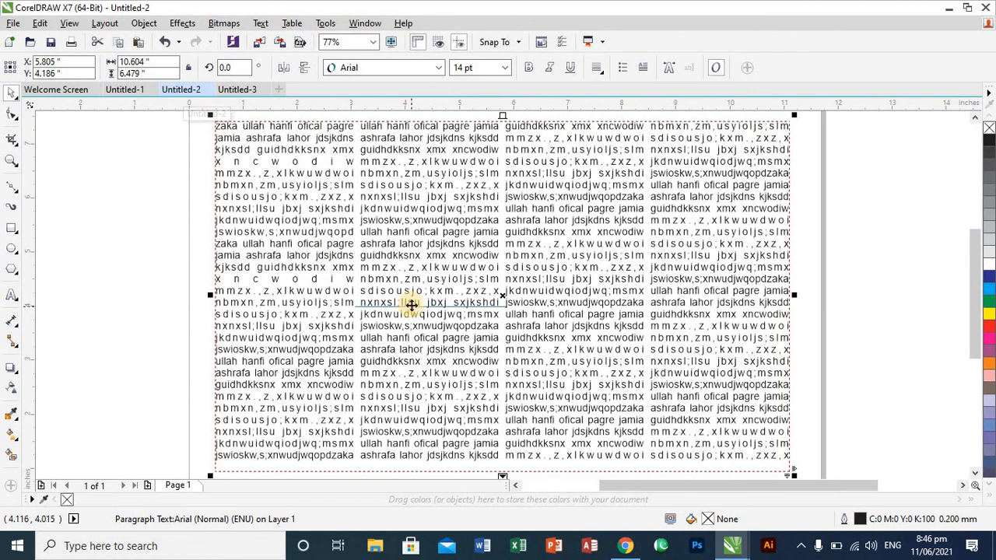
{"action": "key", "text": "ctrl+v"}
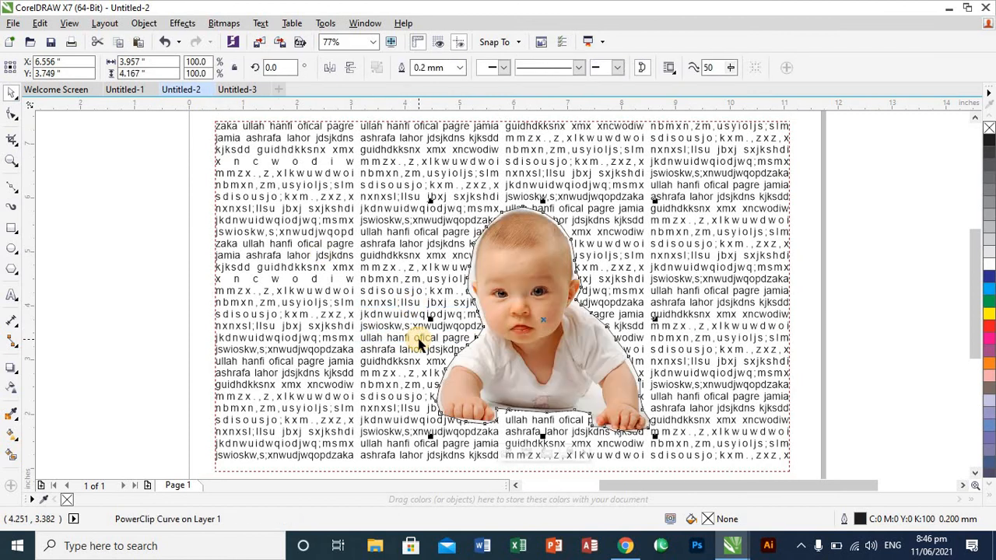
{"action": "left_click", "coordinate": [829, 319]}
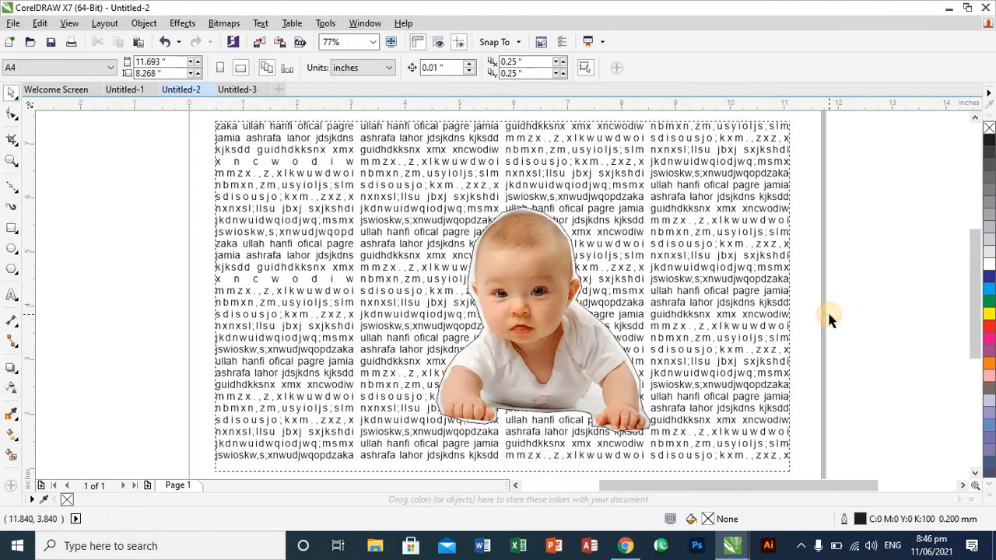
- Check the edge around the baby's head up close, shift the cutout slightly and remove its black outline
{"action": "left_click", "coordinate": [573, 364]}
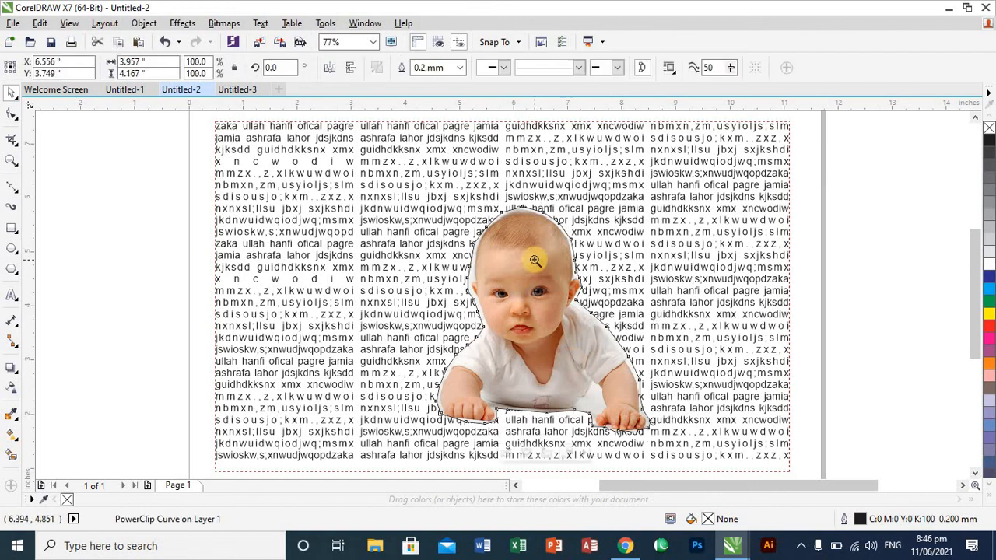
{"action": "key", "text": "z"}
{"action": "left_click_drag", "start_coordinate": [495, 192], "coordinate": [562, 266]}
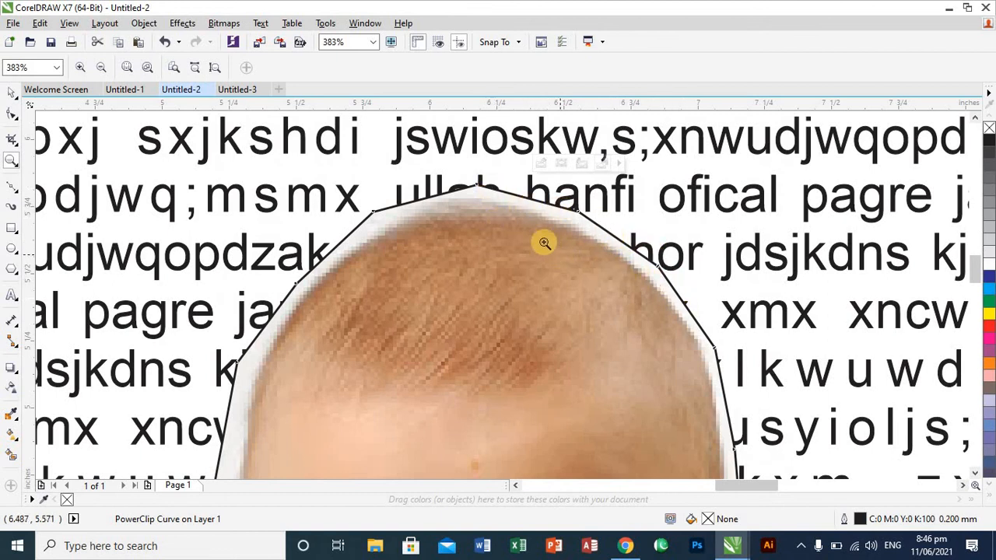
{"action": "left_click_drag", "start_coordinate": [338, 144], "coordinate": [581, 341]}
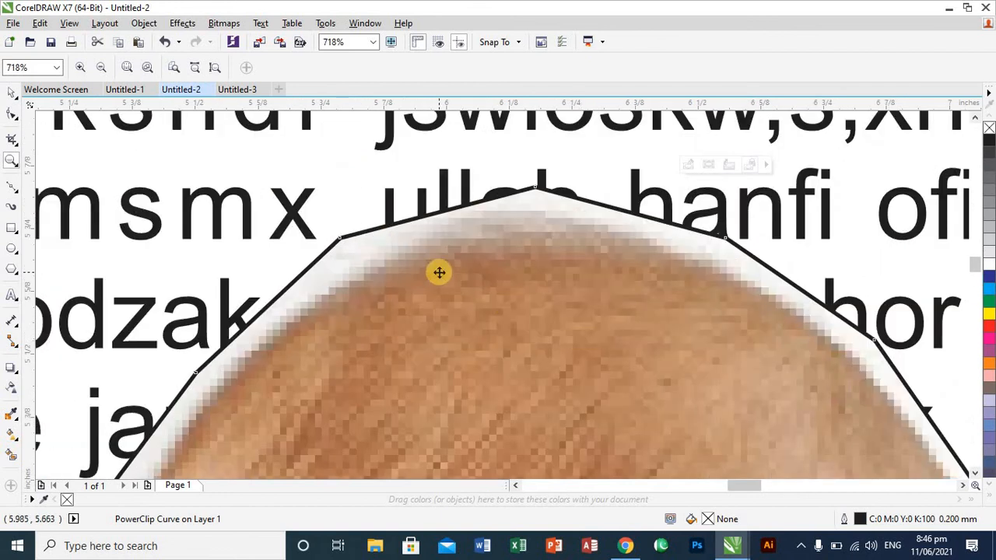
{"action": "key", "text": "space"}
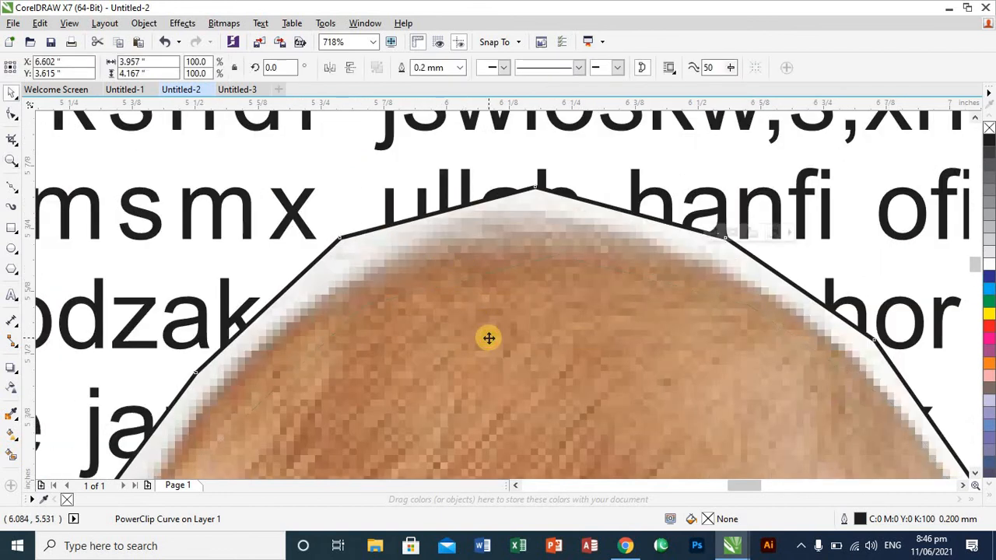
{"action": "mouse_move", "coordinate": [465, 270]}
{"action": "left_mouse_down"}
{"action": "mouse_move", "coordinate": [489, 337]}
{"action": "mouse_move", "coordinate": [469, 289]}
{"action": "mouse_move", "coordinate": [449, 296]}
{"action": "mouse_move", "coordinate": [435, 287]}
{"action": "mouse_move", "coordinate": [452, 278]}
{"action": "left_mouse_up"}
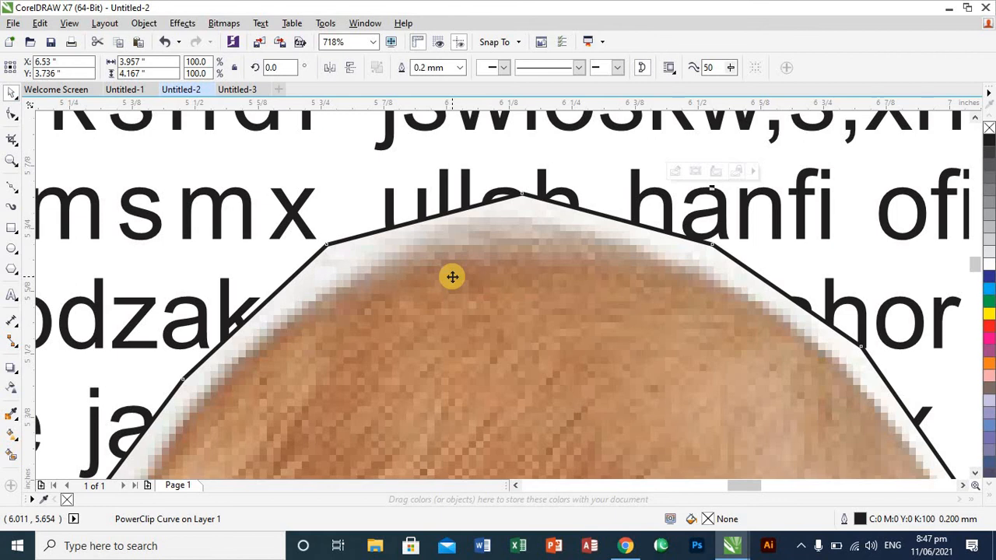
{"action": "key", "text": "F4"}
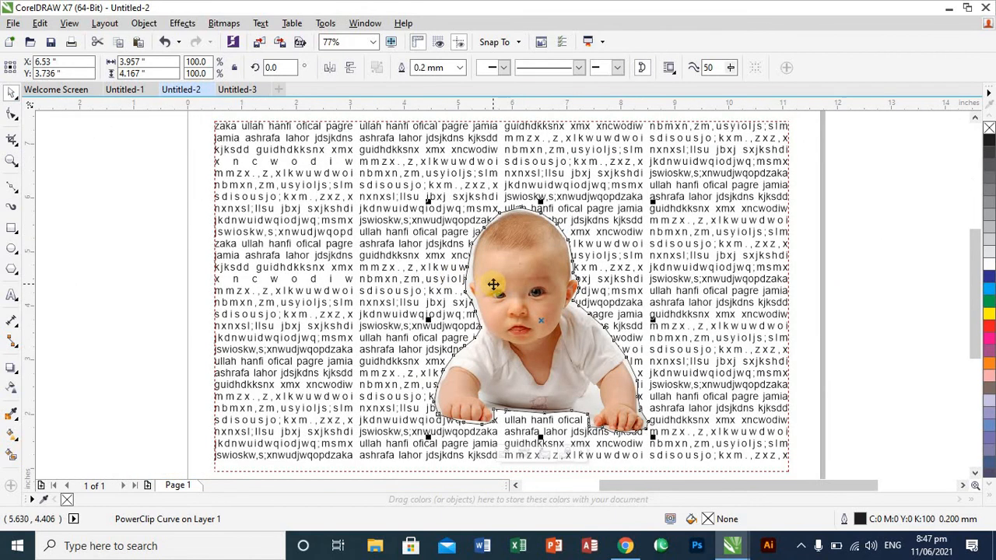
{"action": "right_click", "coordinate": [989, 128]}
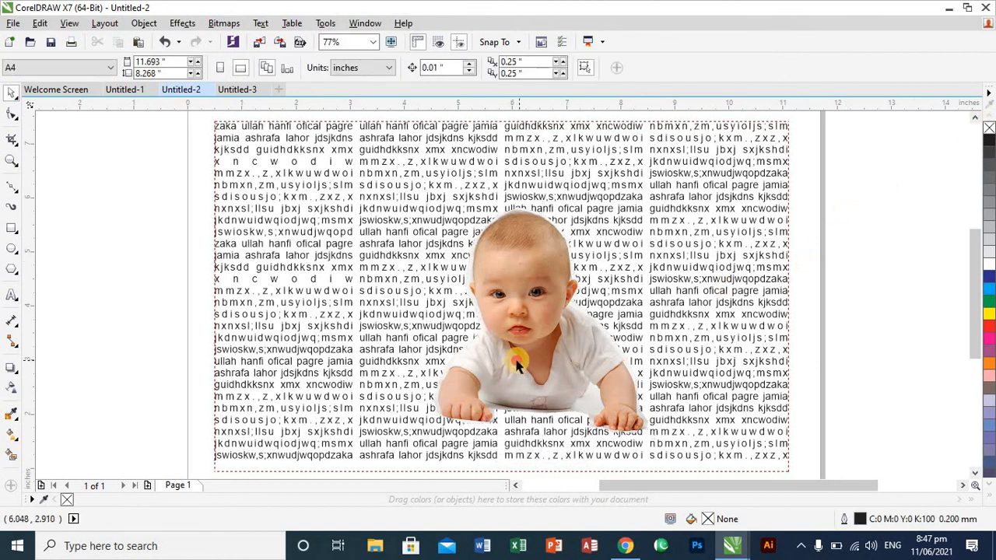
- Move the baby cutout to about X 6.051, Y 3.964 inches and wrap the text around it with the contour Straddle Text style
{"action": "left_click_drag", "start_coordinate": [606, 343], "coordinate": [506, 339]}
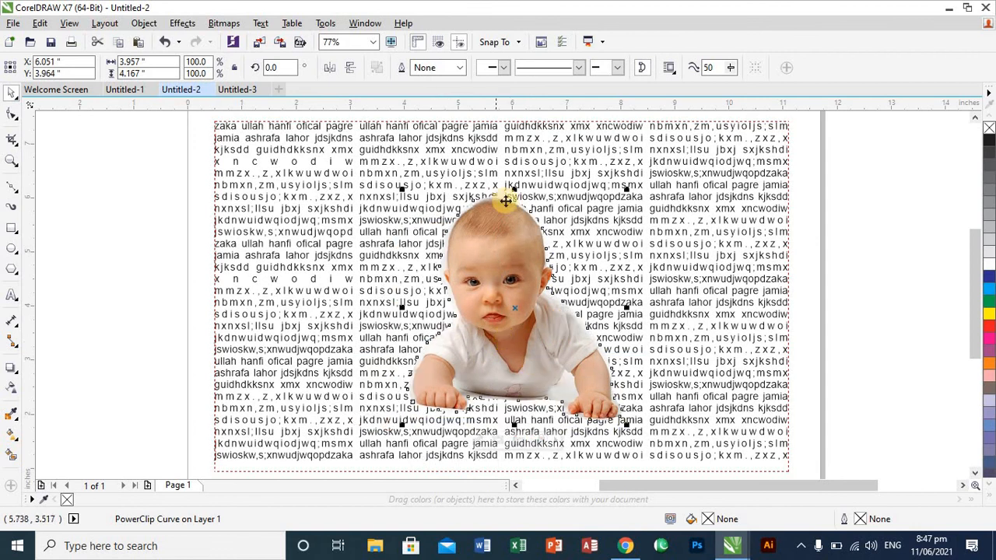
{"action": "left_click", "coordinate": [669, 68]}
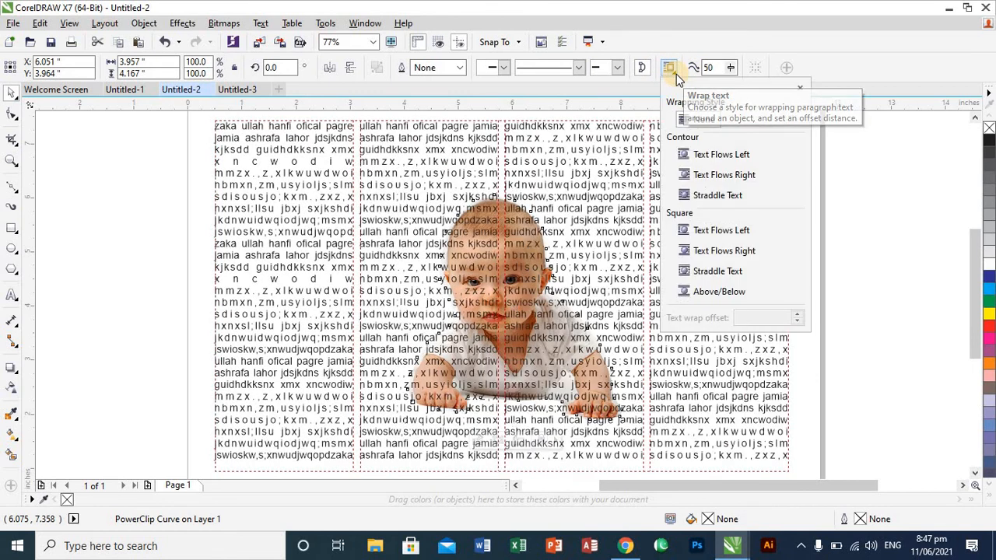
{"action": "left_click", "coordinate": [709, 198]}
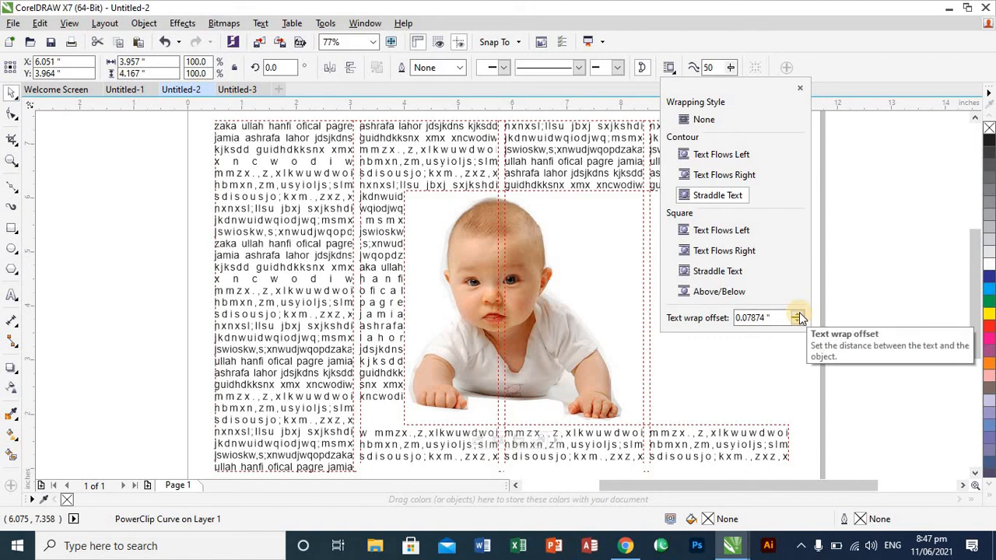
- Try raising the text wrap offset around the baby cutout to 0.17874 inches
{"action": "left_click", "coordinate": [799, 314]}
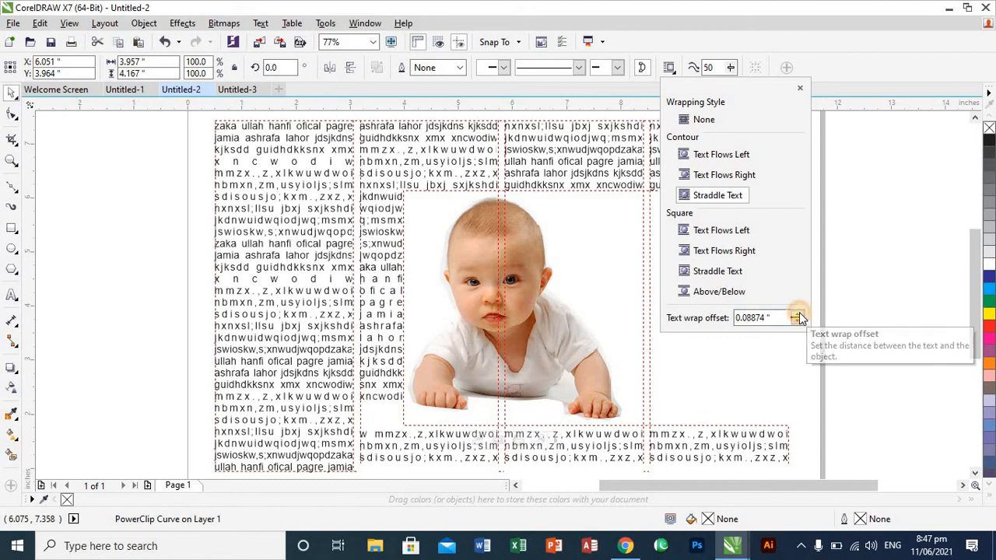
{"action": "left_click", "coordinate": [799, 315]}
{"action": "left_click", "coordinate": [798, 314]}
{"action": "left_click", "coordinate": [797, 315]}
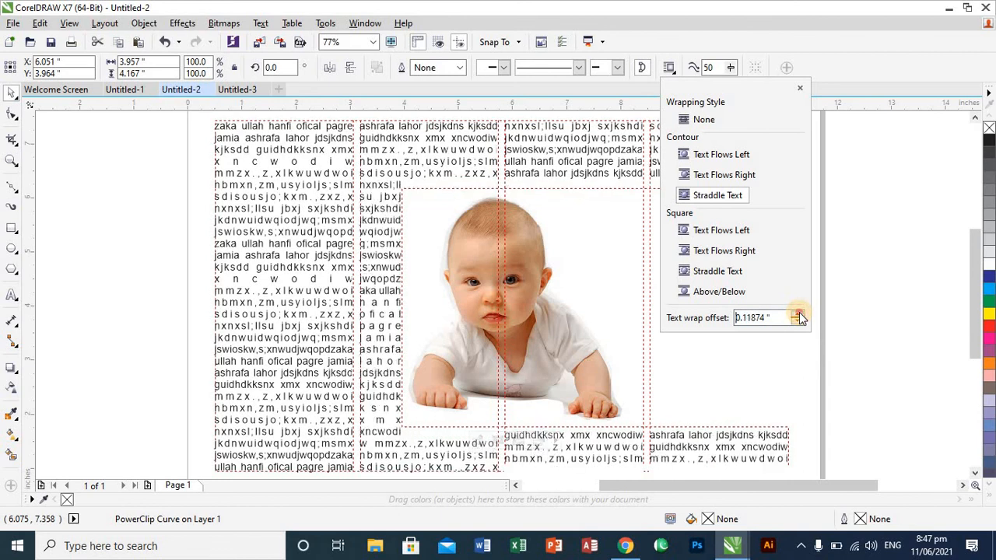
{"action": "left_click", "coordinate": [798, 315]}
{"action": "left_click", "coordinate": [798, 314]}
{"action": "left_click", "coordinate": [798, 315]}
{"action": "left_click", "coordinate": [797, 314]}
{"action": "left_click", "coordinate": [798, 315]}
{"action": "left_click", "coordinate": [798, 316]}
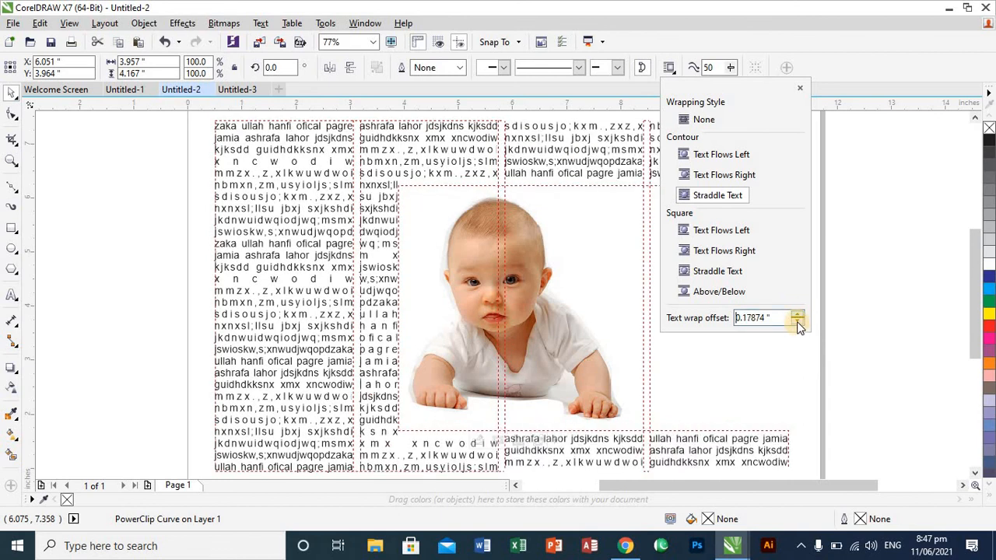
{"action": "left_click", "coordinate": [797, 317]}
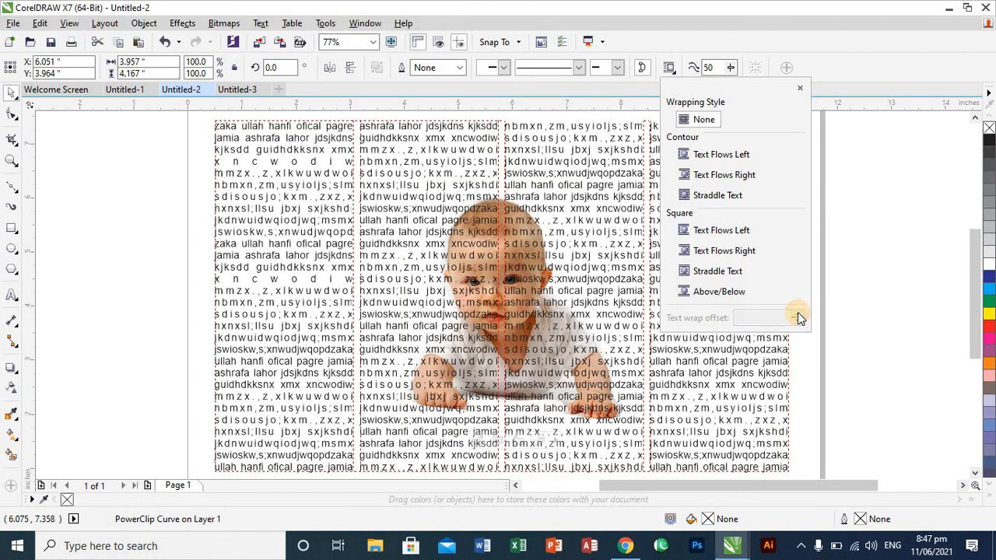
- Reapply contour Straddle Text wrapping to the baby cutout with a text wrap offset of 0.17874 inches
{"action": "left_click", "coordinate": [752, 302]}
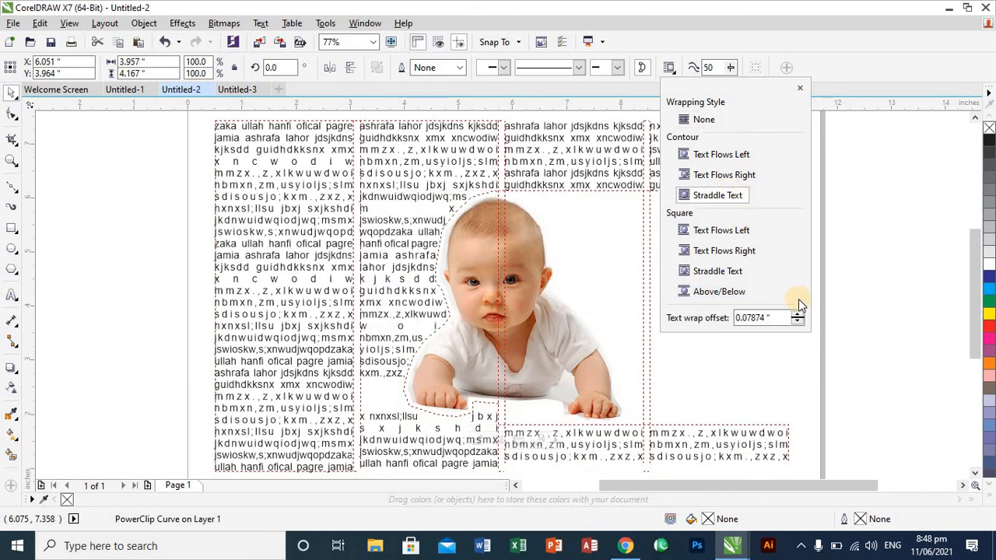
{"action": "left_click", "coordinate": [798, 314]}
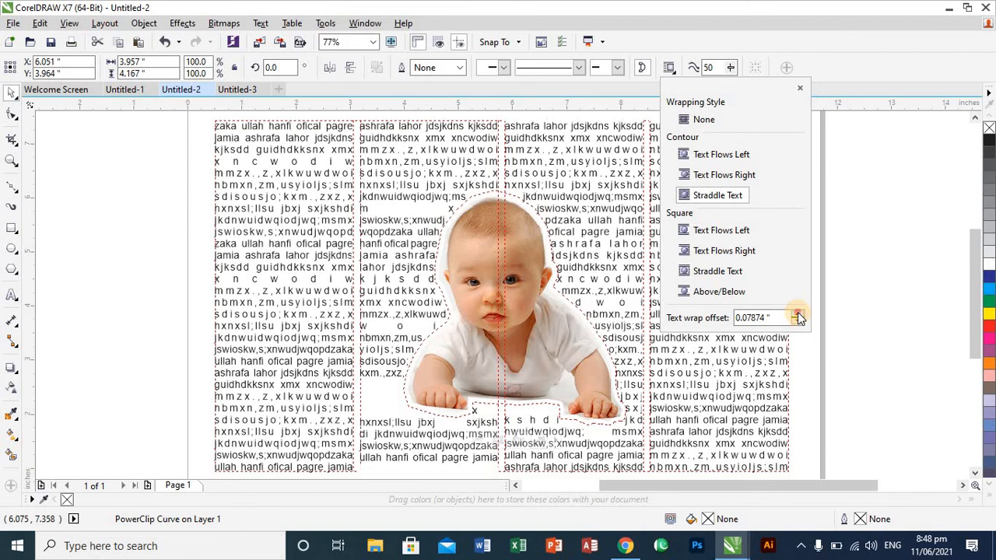
{"action": "left_click", "coordinate": [798, 313]}
{"action": "left_click", "coordinate": [797, 313]}
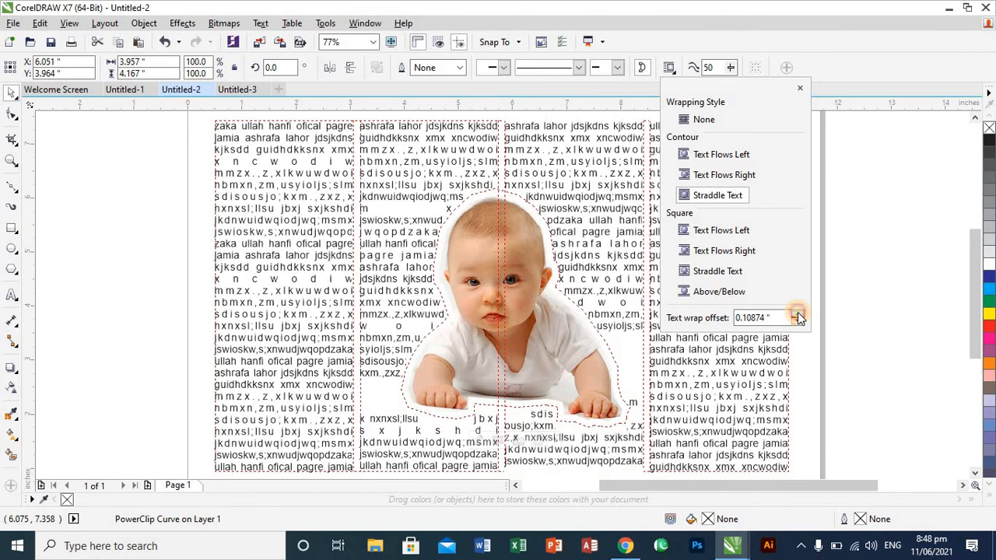
{"action": "left_click", "coordinate": [797, 314]}
{"action": "left_click", "coordinate": [798, 314]}
{"action": "left_click", "coordinate": [798, 314]}
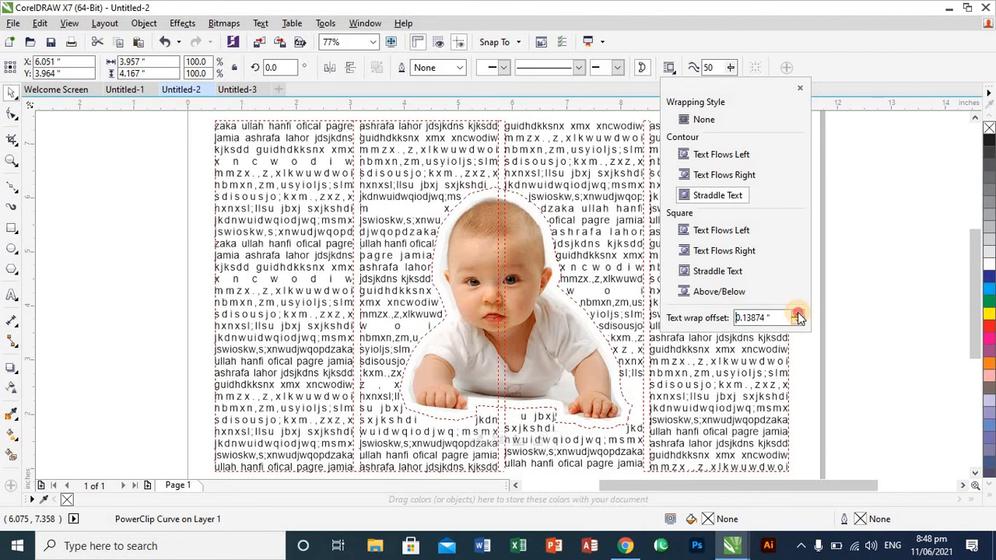
{"action": "left_click", "coordinate": [798, 314]}
{"action": "left_click", "coordinate": [798, 313]}
{"action": "left_click", "coordinate": [797, 314]}
{"action": "left_click", "coordinate": [797, 313]}
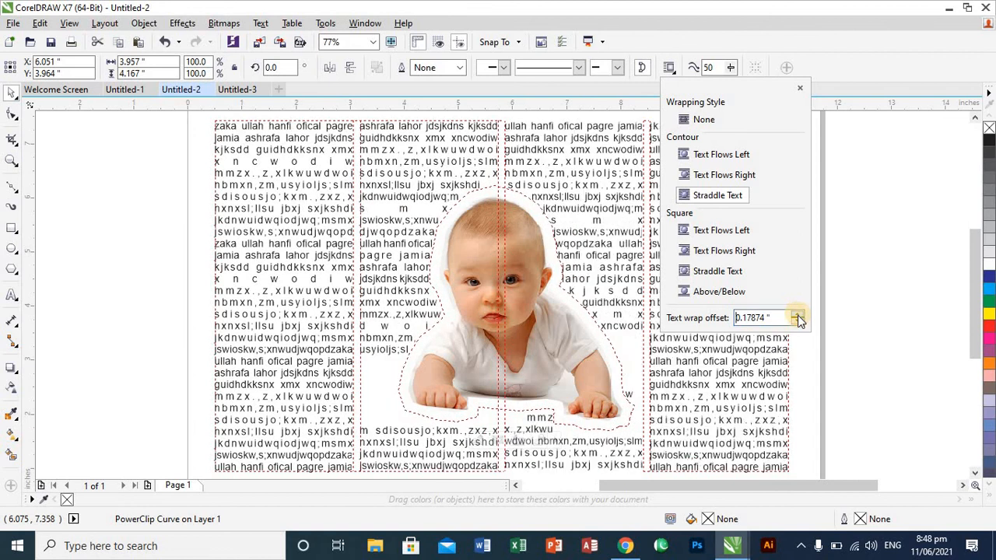
- Try raising the text wrap offset around the baby cutout to 0.35874 inches
{"action": "left_click", "coordinate": [798, 315]}
{"action": "left_click", "coordinate": [798, 319]}
{"action": "left_click", "coordinate": [798, 319]}
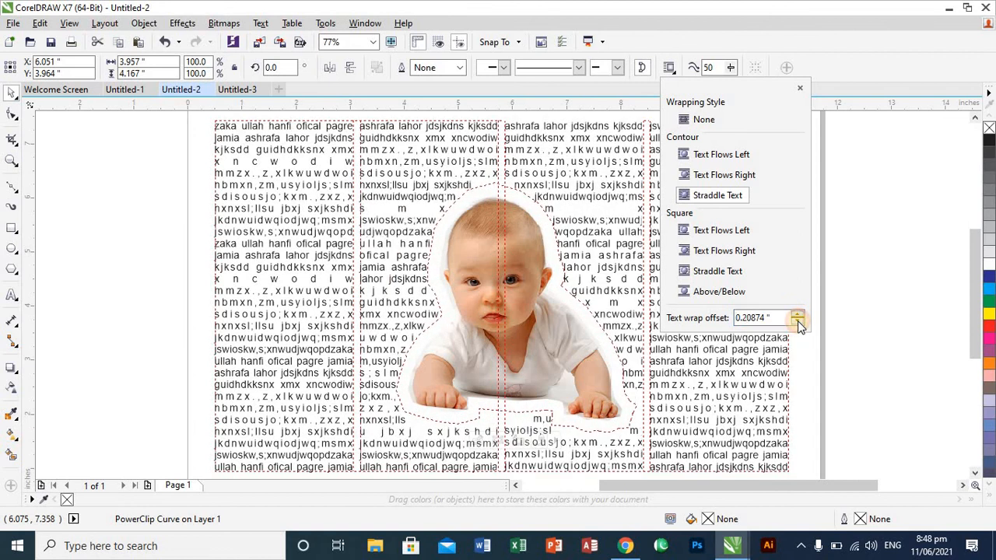
{"action": "left_click", "coordinate": [798, 319]}
{"action": "left_click", "coordinate": [798, 319]}
{"action": "left_click", "coordinate": [798, 319]}
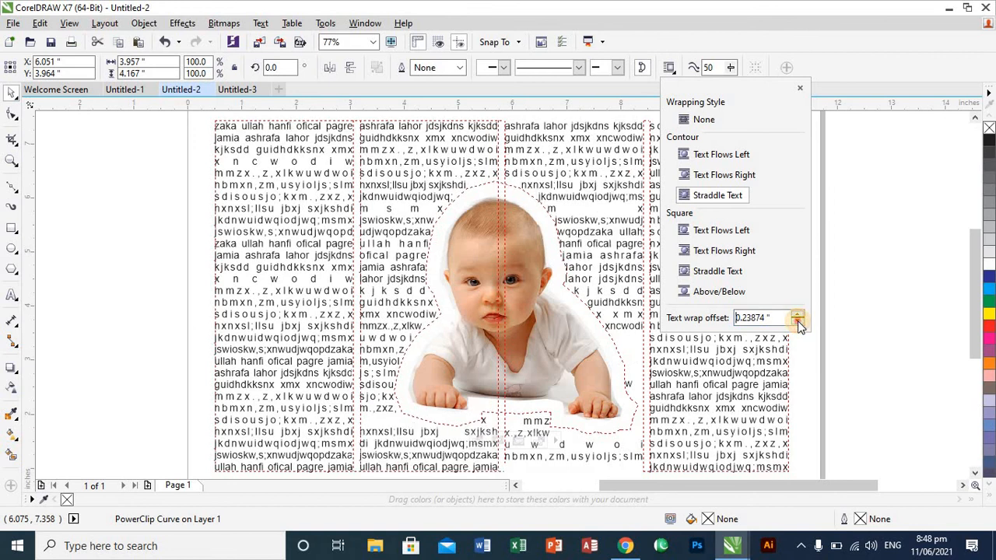
{"action": "left_click", "coordinate": [798, 319]}
{"action": "left_click", "coordinate": [798, 319]}
{"action": "left_click", "coordinate": [798, 319]}
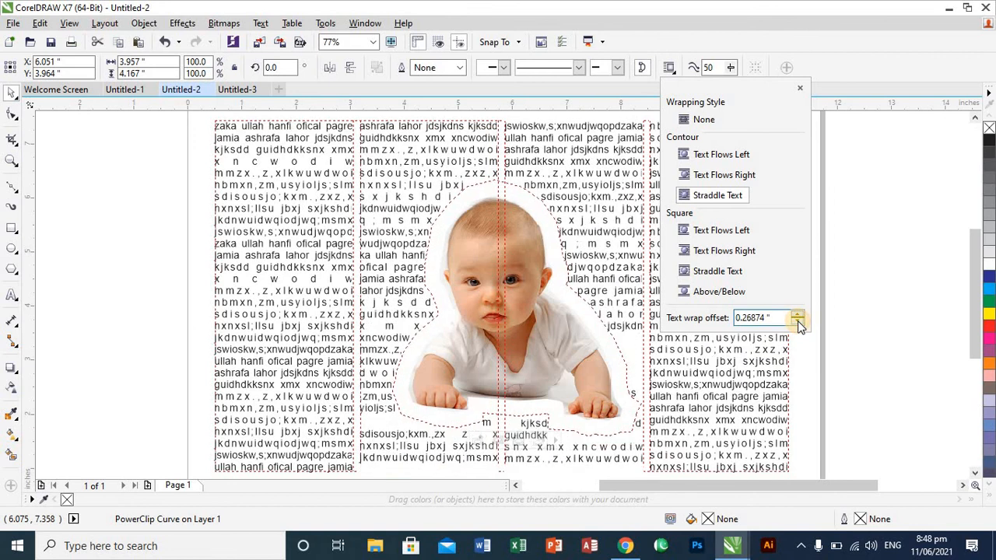
{"action": "left_click", "coordinate": [797, 319]}
{"action": "left_click", "coordinate": [798, 319]}
{"action": "left_click", "coordinate": [798, 319]}
{"action": "left_click", "coordinate": [798, 319]}
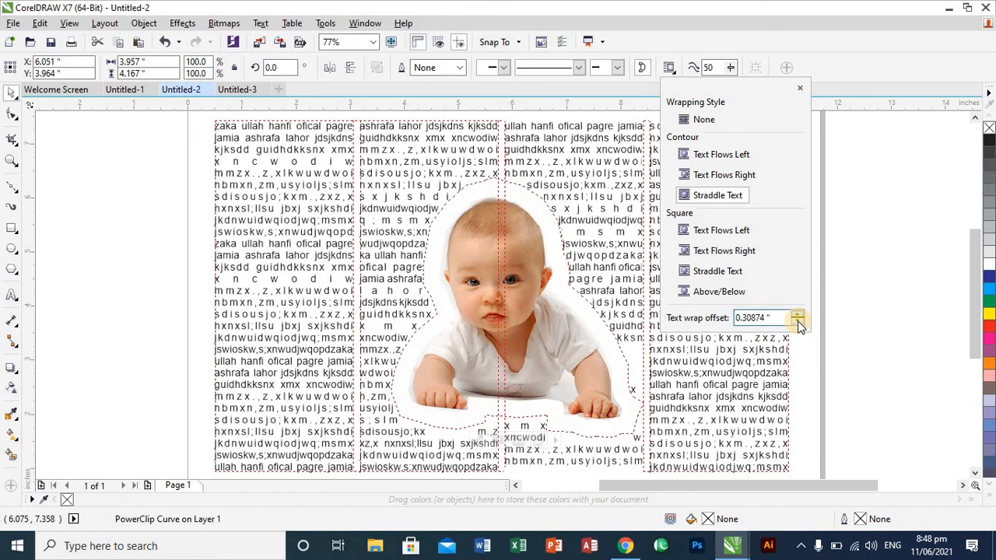
{"action": "left_click", "coordinate": [798, 319]}
{"action": "left_click", "coordinate": [797, 319]}
{"action": "left_click", "coordinate": [798, 319]}
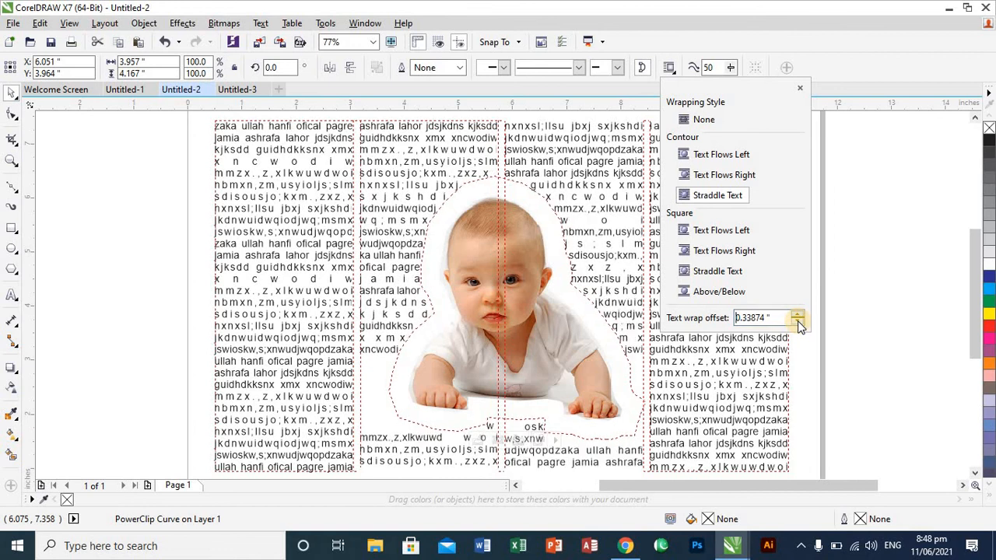
{"action": "left_click", "coordinate": [798, 319]}
{"action": "left_click", "coordinate": [798, 319]}
{"action": "left_click", "coordinate": [798, 319]}
{"action": "left_click", "coordinate": [799, 323]}
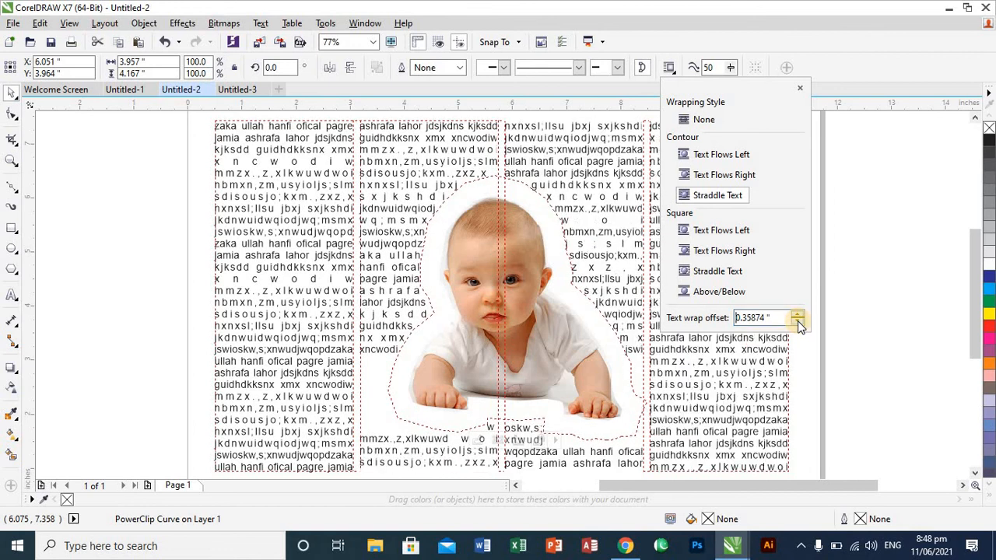
- Lower the text wrap offset around the baby cutout to 0.08874 inches and deselect the cutout
{"action": "left_click", "coordinate": [799, 323]}
{"action": "left_click", "coordinate": [799, 323]}
{"action": "left_click", "coordinate": [796, 313]}
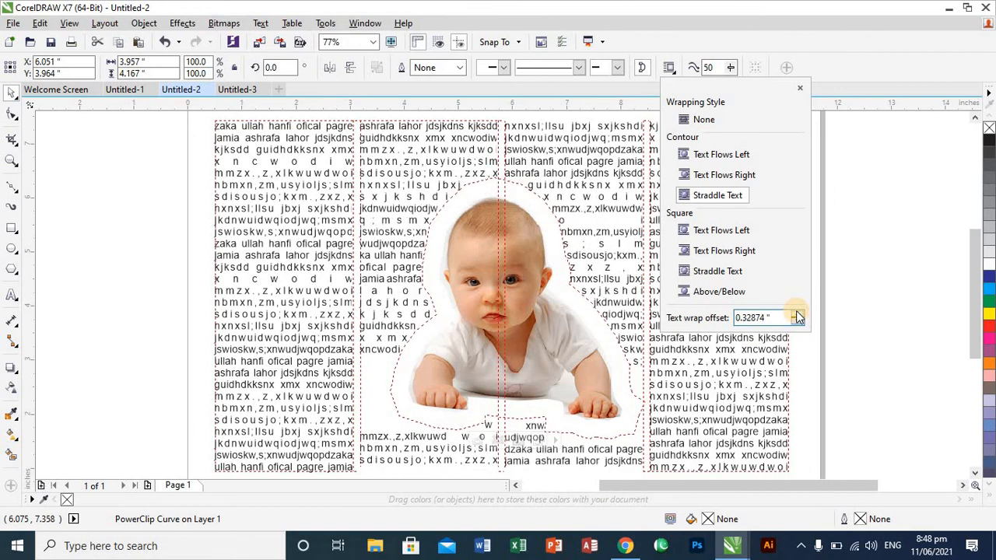
{"action": "left_click", "coordinate": [797, 314]}
{"action": "left_click", "coordinate": [796, 313]}
{"action": "left_click", "coordinate": [797, 314]}
{"action": "left_click", "coordinate": [798, 320]}
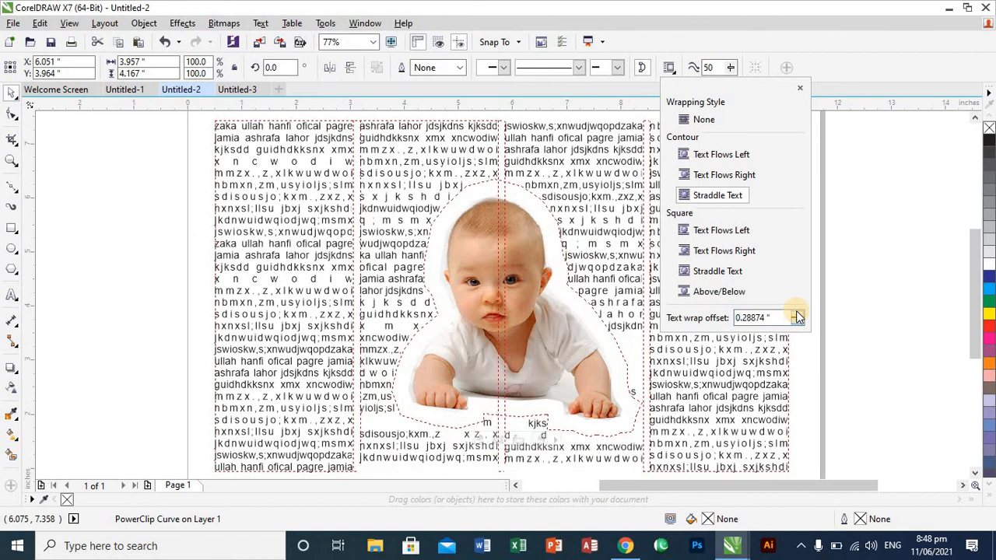
{"action": "left_click", "coordinate": [797, 319]}
{"action": "left_click", "coordinate": [797, 320]}
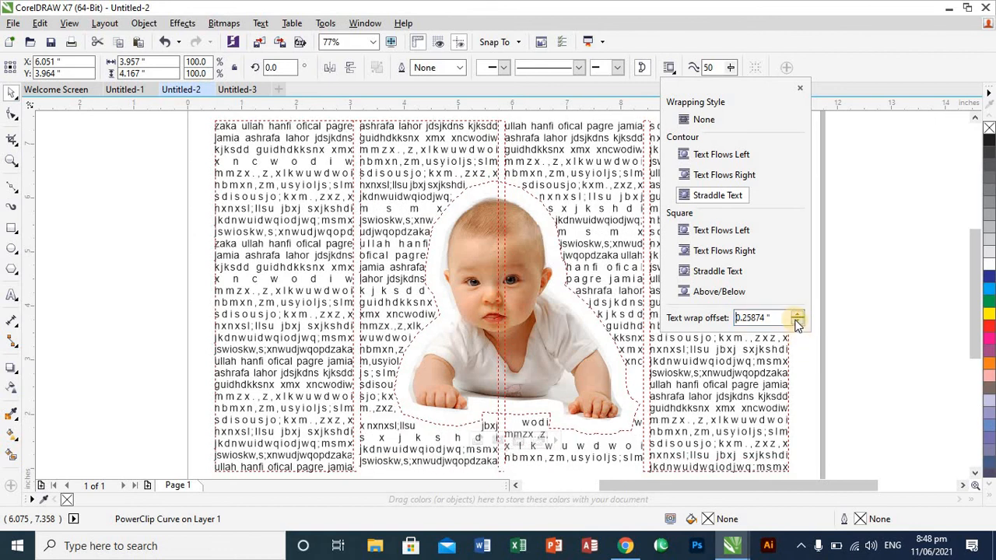
{"action": "left_click", "coordinate": [798, 321]}
{"action": "left_click", "coordinate": [797, 321]}
{"action": "left_click", "coordinate": [797, 321]}
{"action": "left_click", "coordinate": [798, 321]}
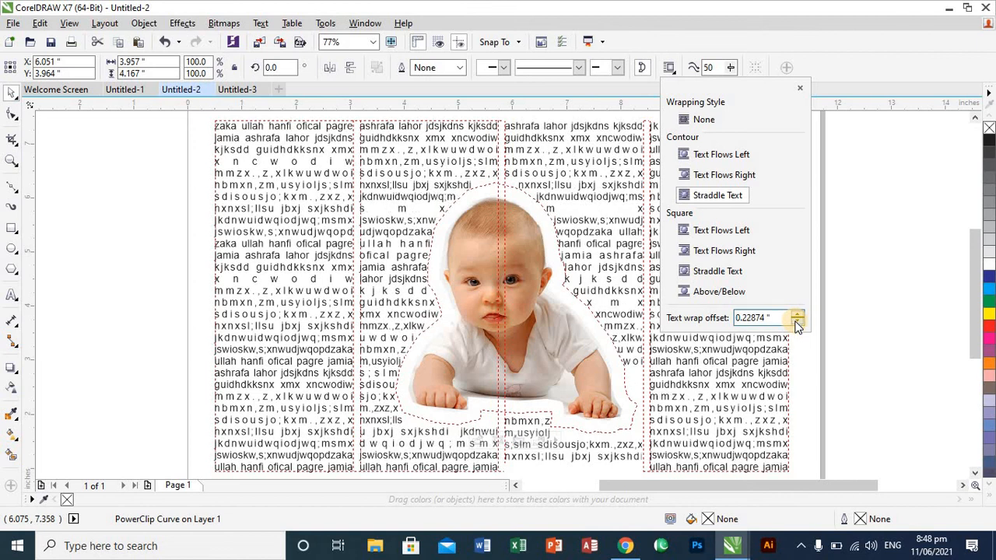
{"action": "left_click", "coordinate": [798, 322]}
{"action": "left_click", "coordinate": [797, 321]}
{"action": "left_click", "coordinate": [798, 322]}
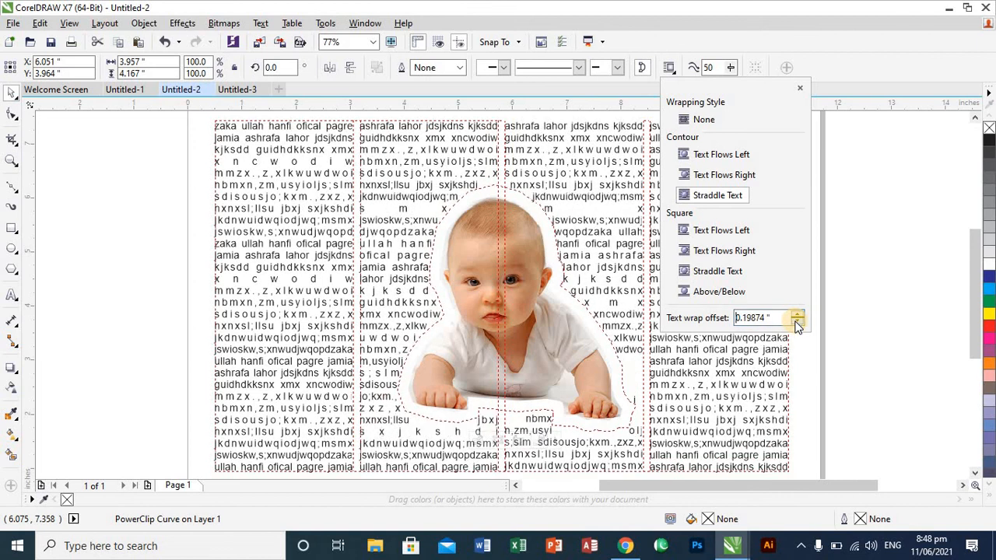
{"action": "left_click", "coordinate": [797, 322]}
{"action": "left_click", "coordinate": [798, 322]}
{"action": "left_click", "coordinate": [798, 321]}
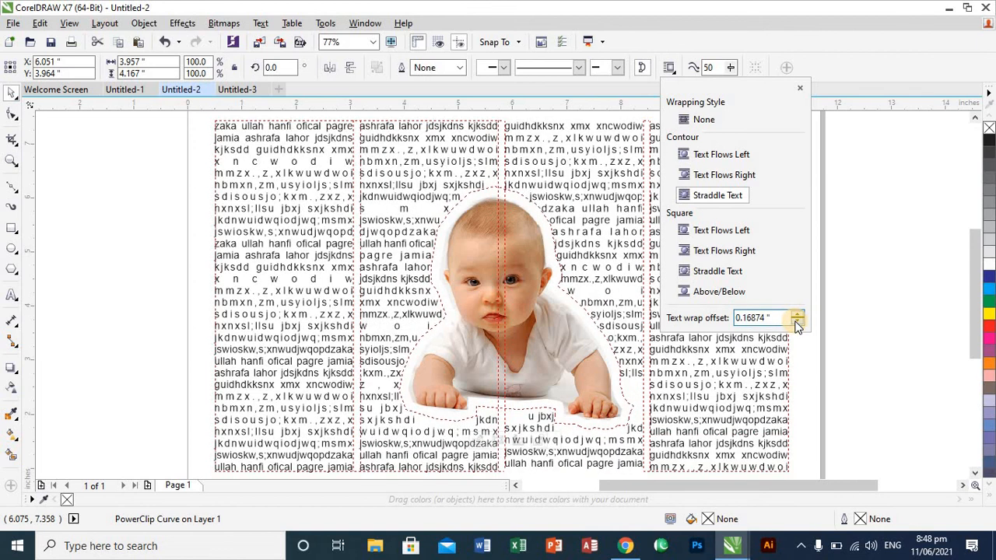
{"action": "left_click", "coordinate": [798, 321]}
{"action": "left_click", "coordinate": [797, 321]}
{"action": "left_click", "coordinate": [798, 322]}
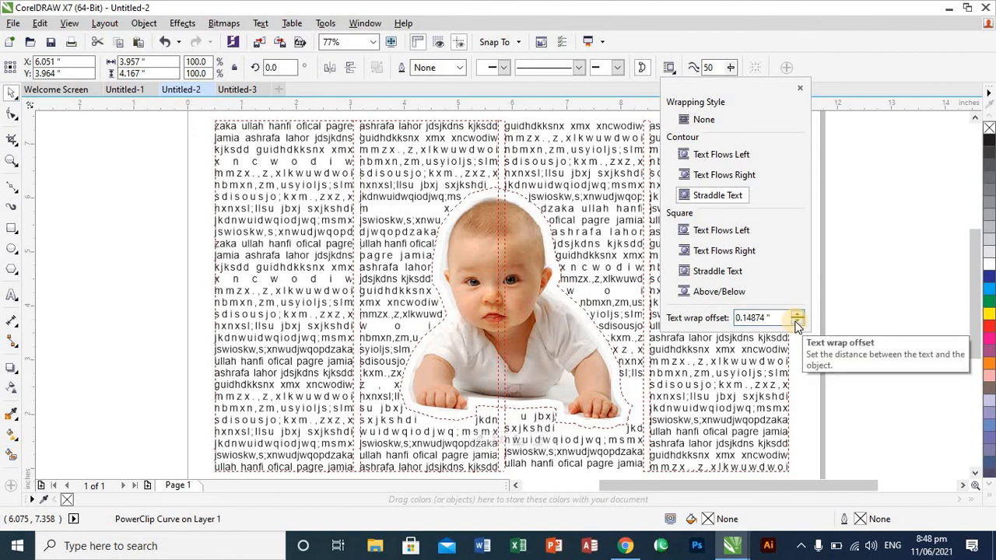
{"action": "left_click", "coordinate": [796, 323]}
{"action": "left_click", "coordinate": [796, 322]}
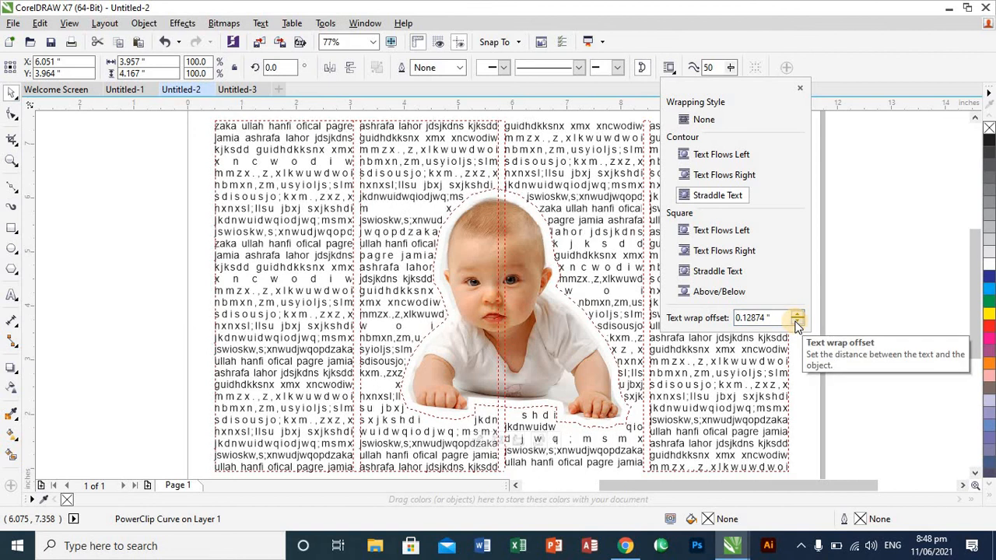
{"action": "left_click", "coordinate": [796, 322]}
{"action": "left_click", "coordinate": [796, 323]}
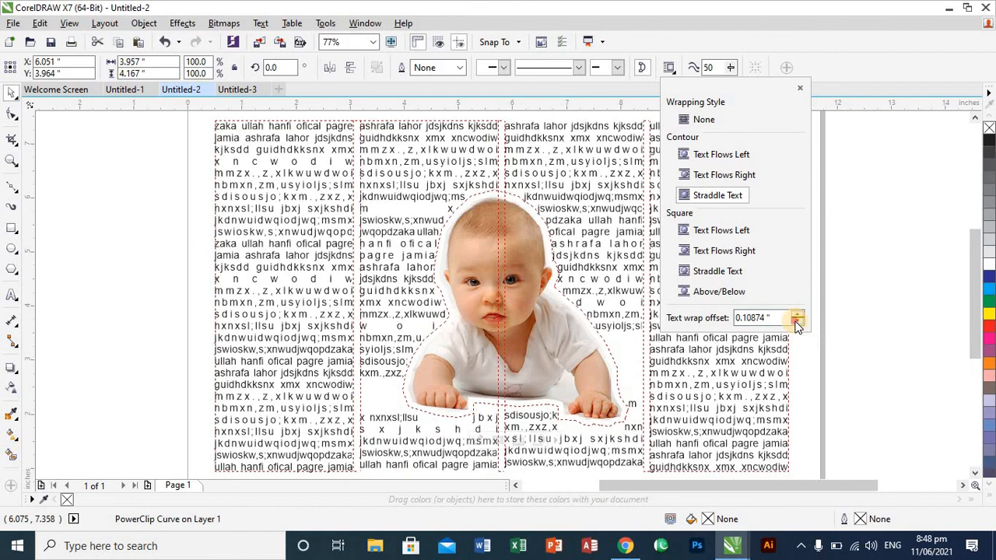
{"action": "left_click", "coordinate": [796, 322]}
{"action": "left_click", "coordinate": [796, 322]}
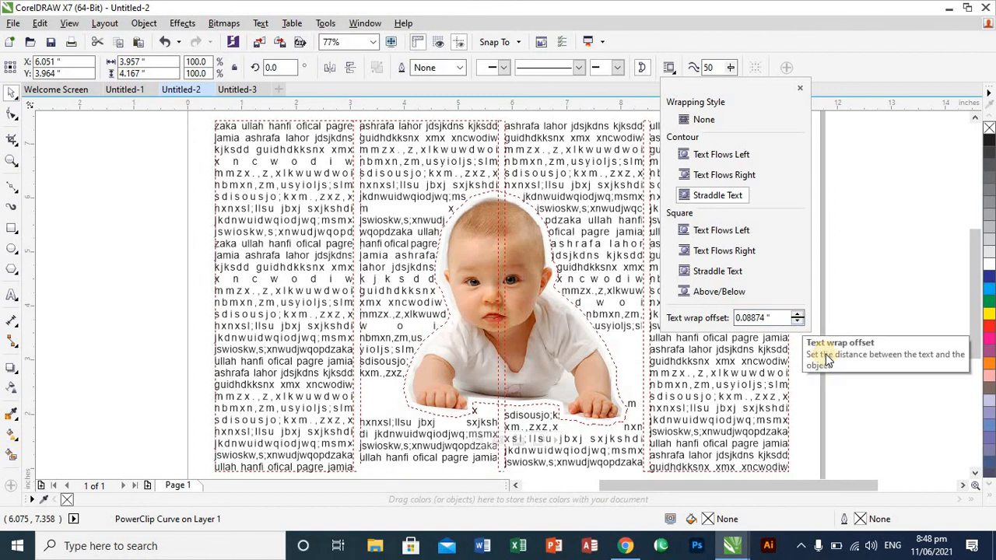
{"action": "left_click", "coordinate": [844, 295]}
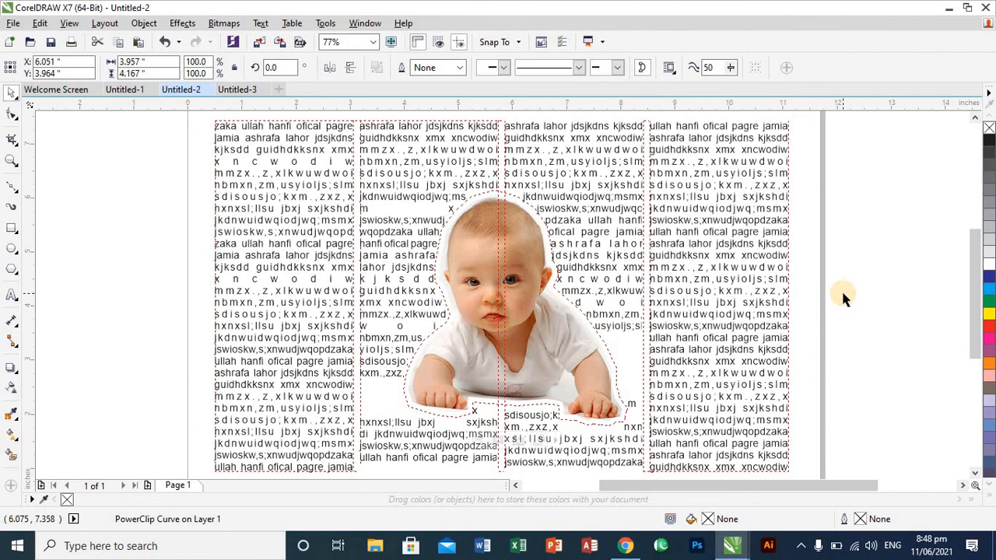
{"action": "left_click", "coordinate": [872, 308]}
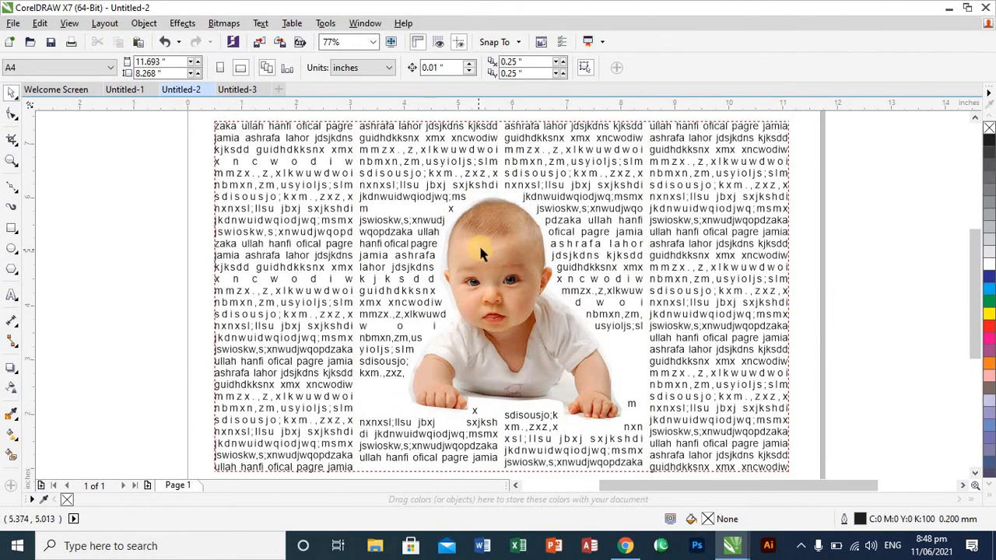
- Move the baby cutout across the text to X 6.719, Y 3.91 inches and delete it from the page
{"action": "left_click_drag", "start_coordinate": [481, 249], "coordinate": [525, 249]}
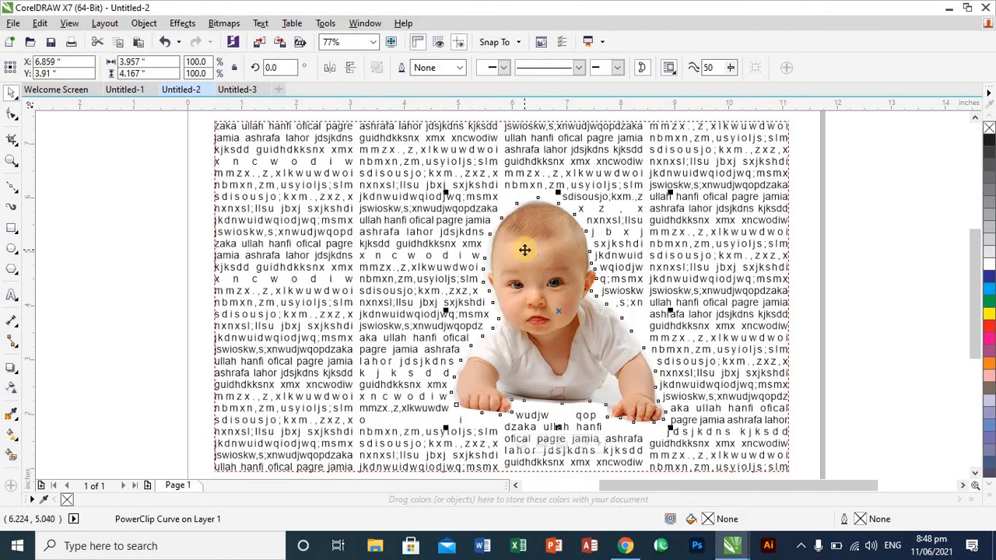
{"action": "left_click_drag", "start_coordinate": [524, 249], "coordinate": [520, 250]}
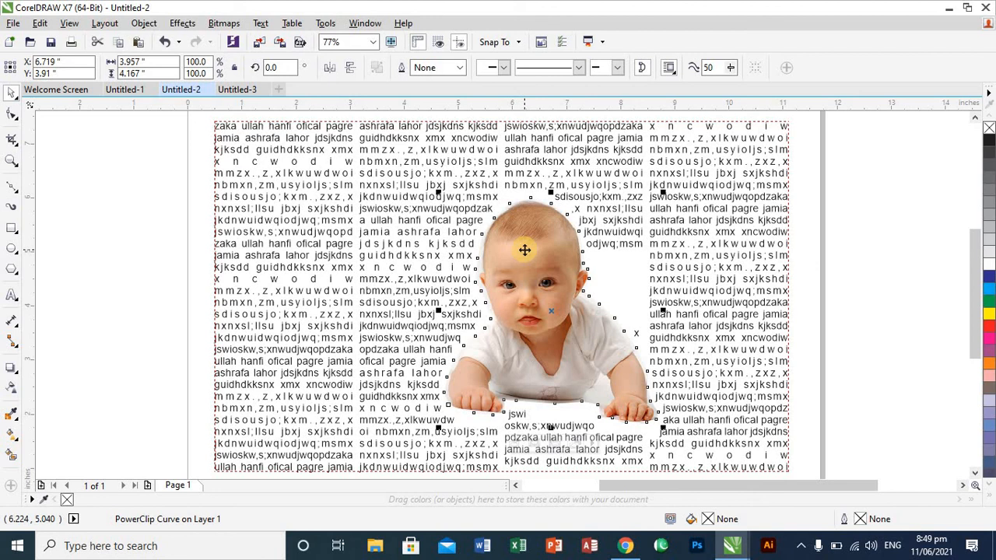
{"action": "key", "text": "Delete"}
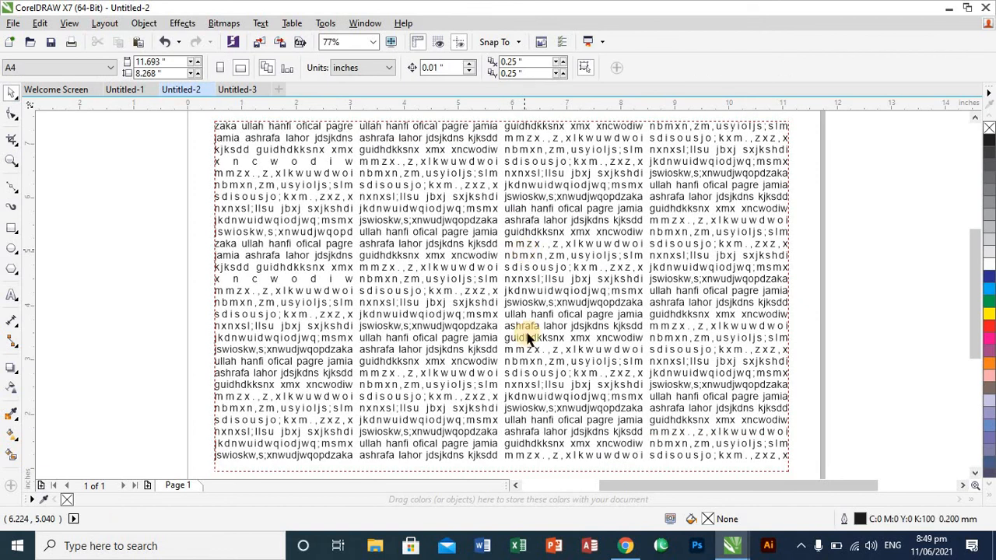
- Switch to Chrome and search Google Images for "baby pic hd png"
{"action": "left_click", "coordinate": [622, 547]}
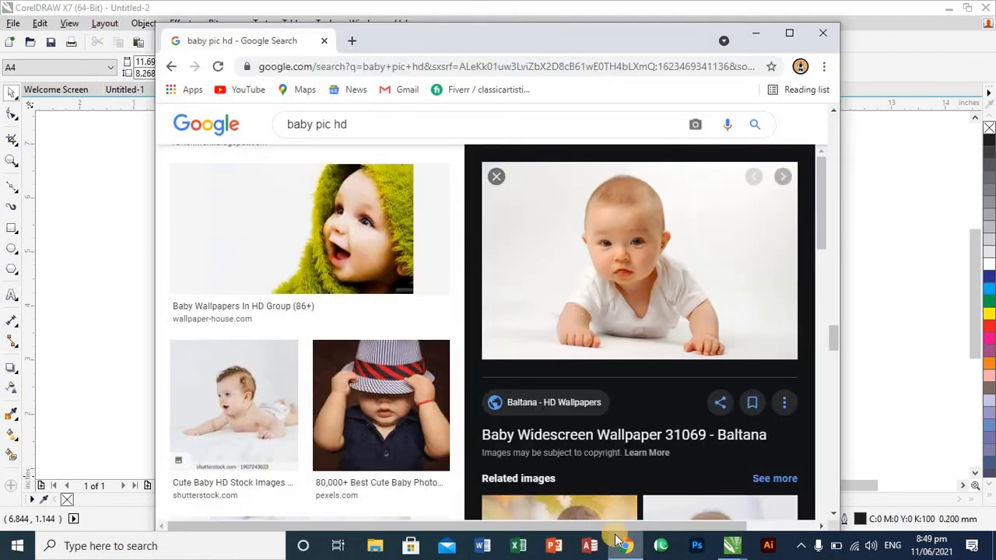
{"action": "left_click", "coordinate": [423, 117]}
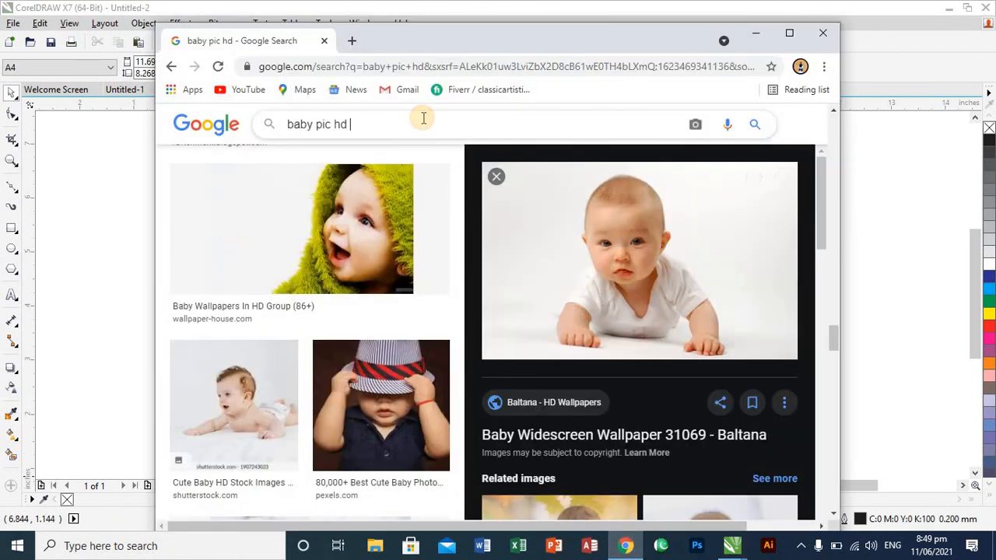
{"action": "type", "text": "pn"}
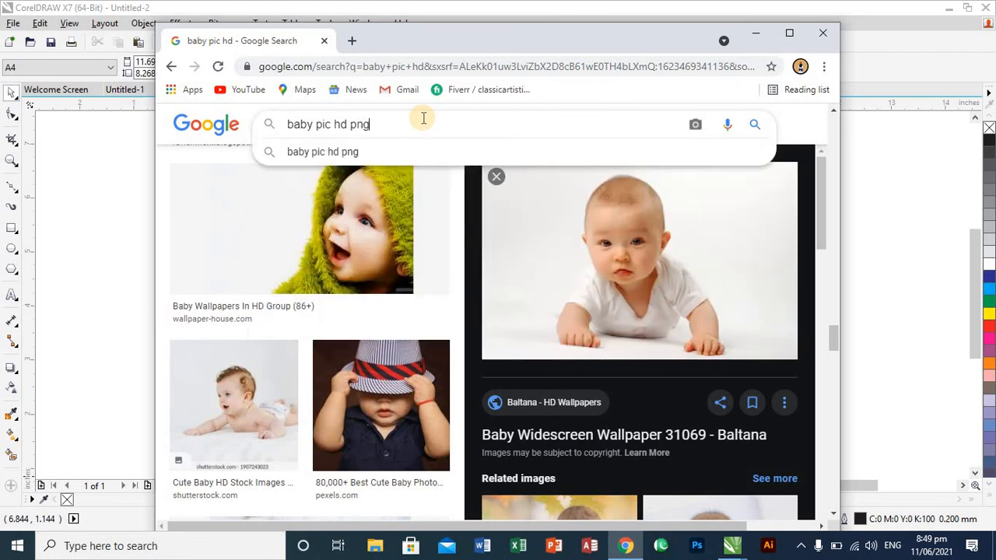
{"action": "type", "text": "g"}
{"action": "key", "text": "Return"}
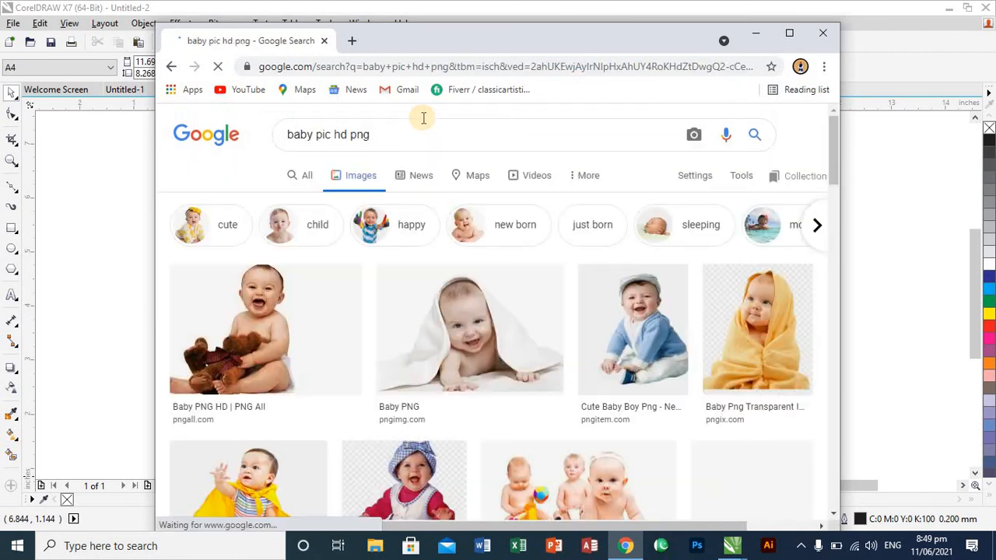
- Compare enlarged previews of several baby results, including the teddy bear, white towel, three babies and yellow cape pictures, in a maximized window
{"action": "left_click", "coordinate": [316, 296]}
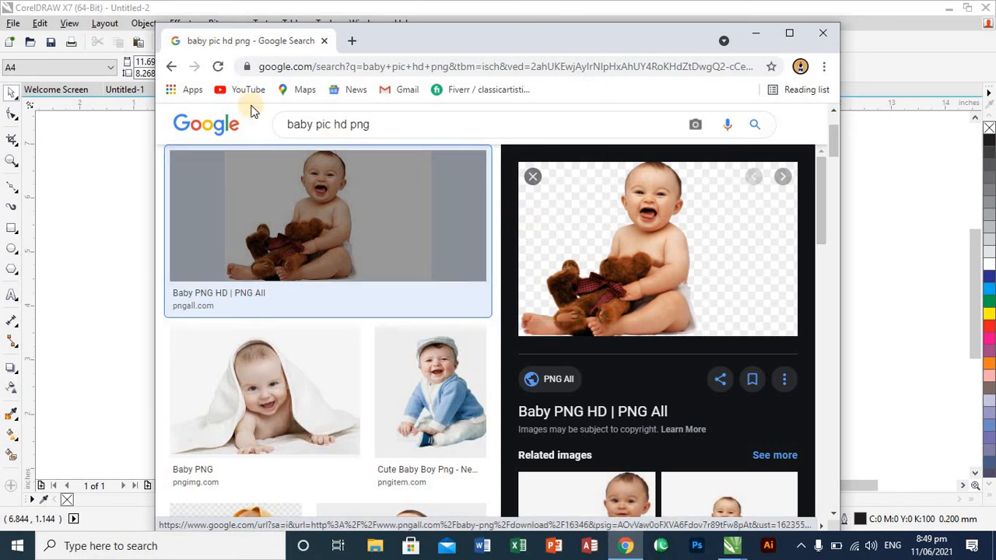
{"action": "left_click", "coordinate": [169, 70]}
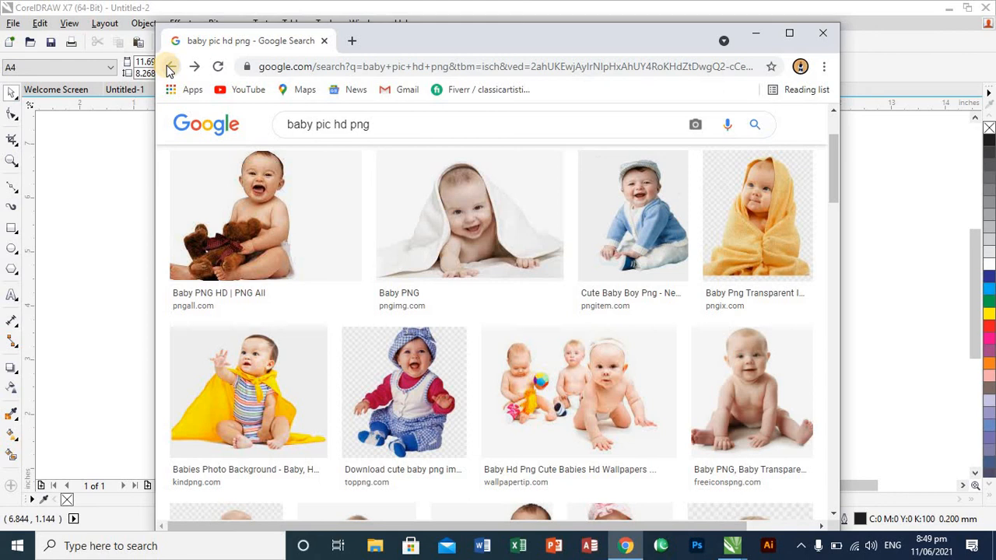
{"action": "left_click", "coordinate": [788, 37]}
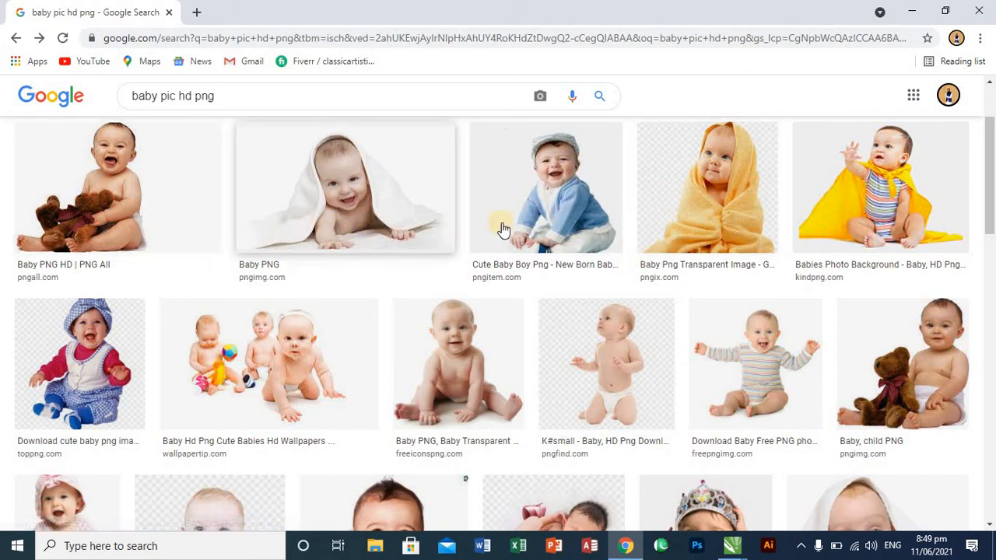
{"action": "left_click", "coordinate": [379, 204]}
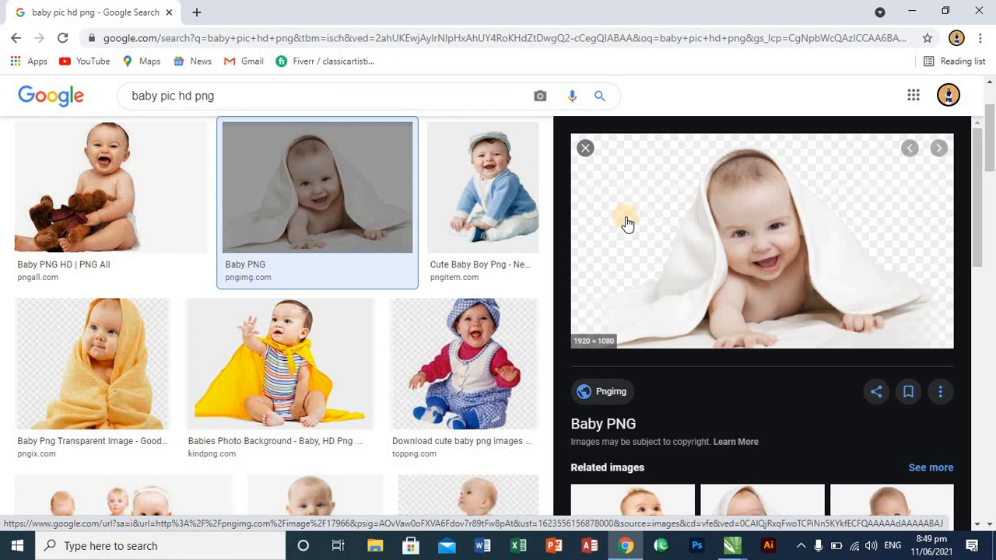
{"action": "left_click", "coordinate": [14, 39]}
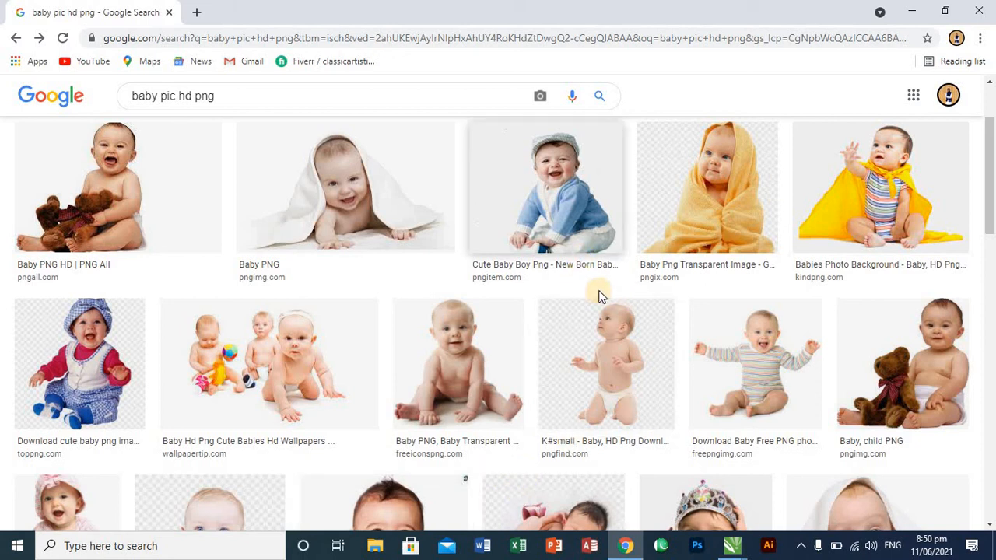
{"action": "left_click", "coordinate": [173, 324]}
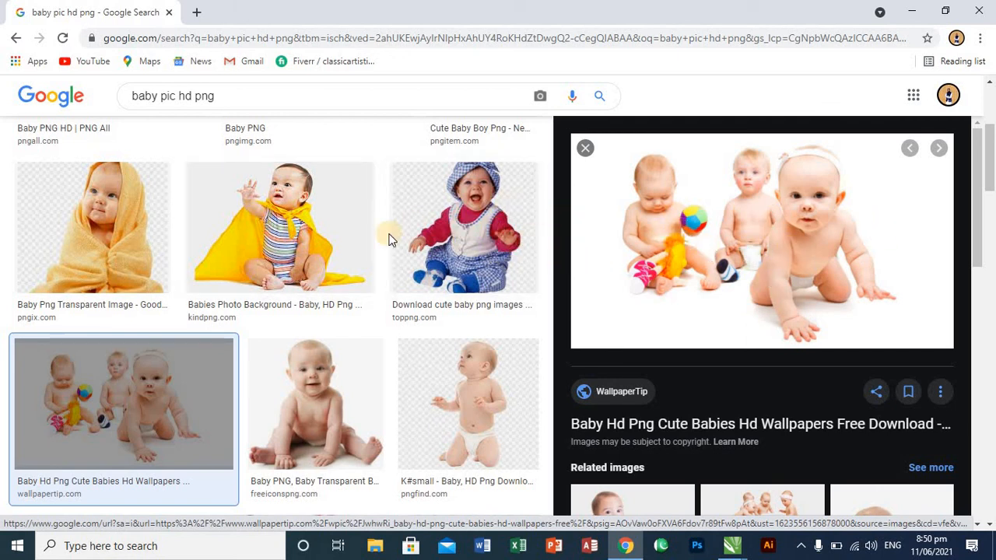
{"action": "left_click", "coordinate": [347, 238]}
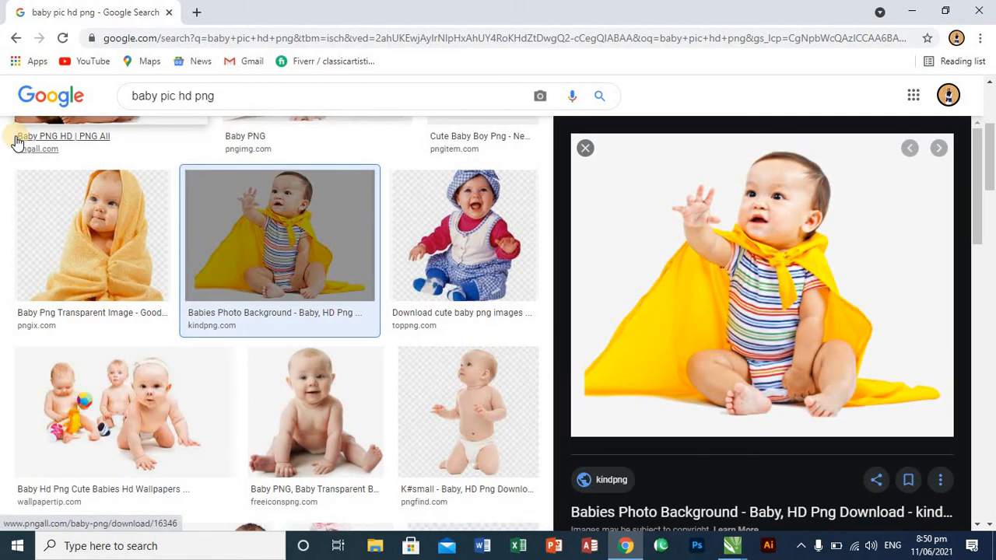
- Preview the baby with the teddy bear from the search results and save it as the PNG image unnamed (3)
{"action": "scroll", "coordinate": [216, 179], "scroll_direction": "up", "scroll_amount": 3}
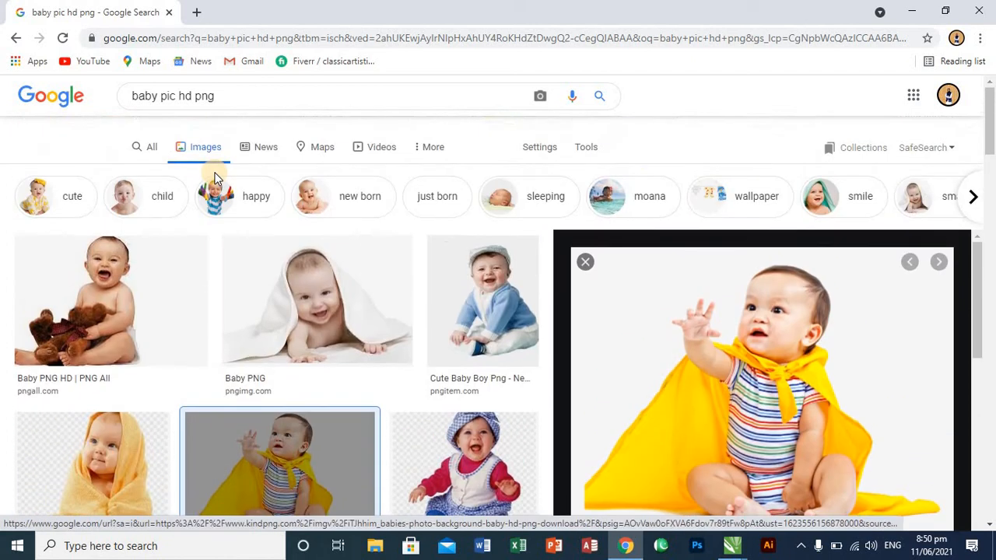
{"action": "left_click", "coordinate": [105, 289]}
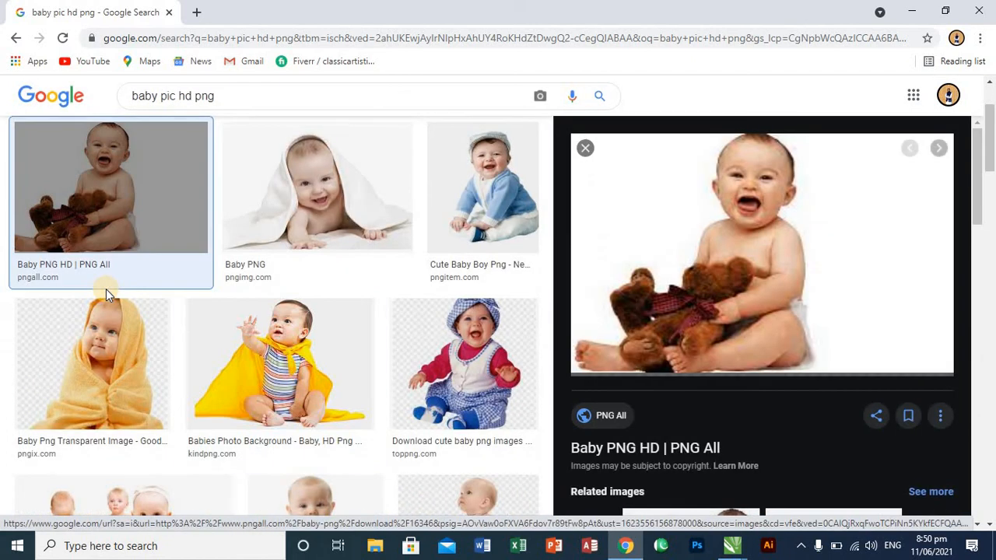
{"action": "right_click", "coordinate": [688, 277]}
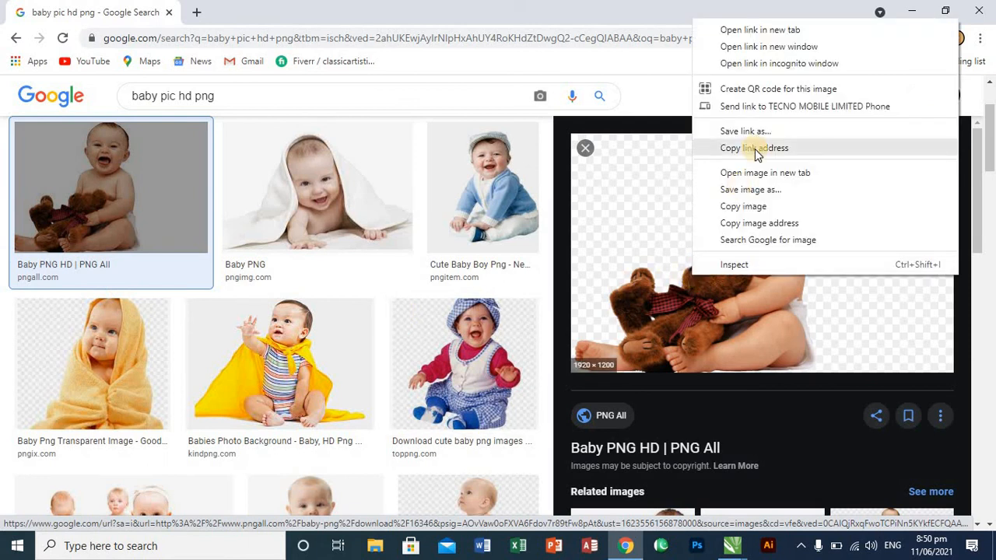
{"action": "left_click", "coordinate": [751, 190]}
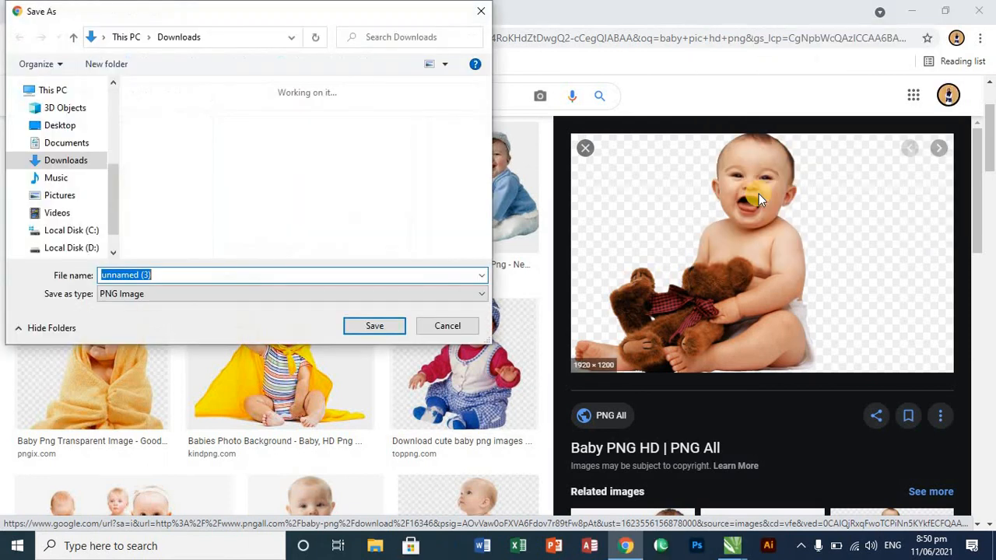
{"action": "key", "text": "Return"}
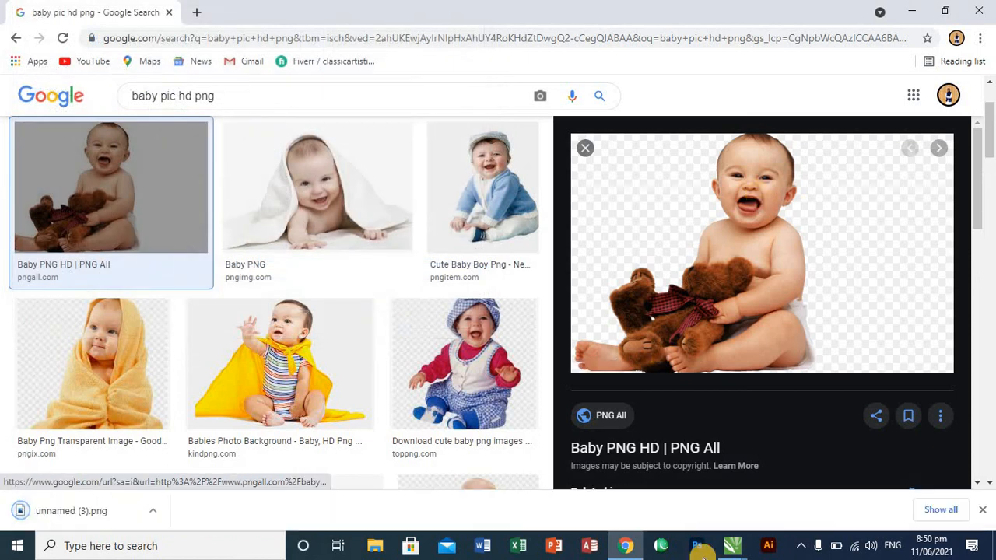
- Switch to CorelDRAW's Untitled-2, bring in unnamed (3) from File Explorer, and position the baby over the text at X 6.23, Y 4.491 inches
{"action": "left_click", "coordinate": [732, 544]}
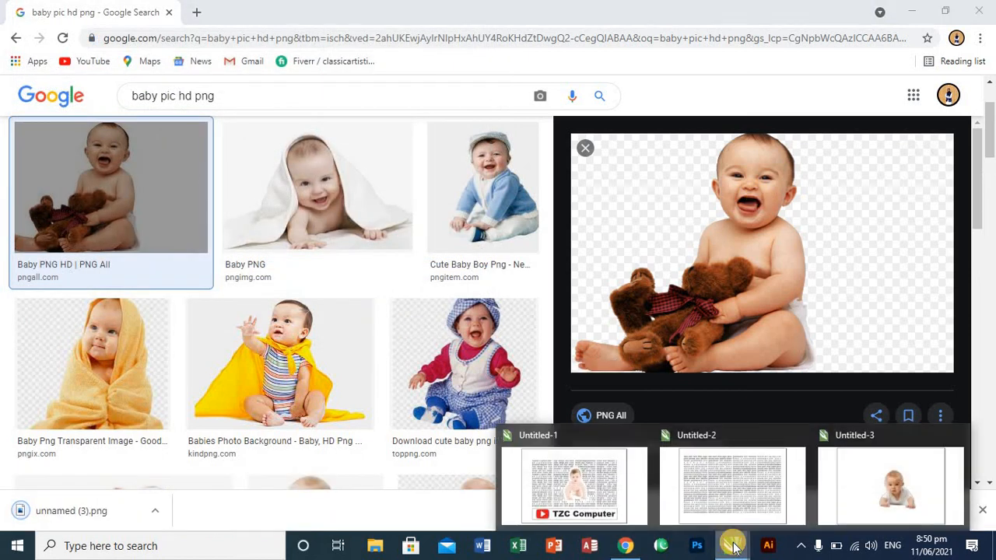
{"action": "left_click", "coordinate": [716, 514]}
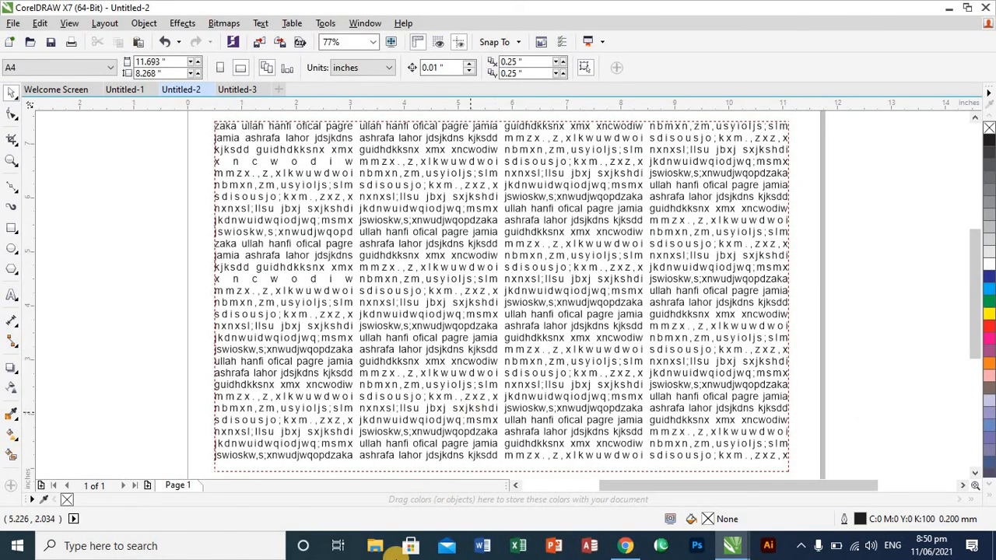
{"action": "left_click", "coordinate": [378, 547]}
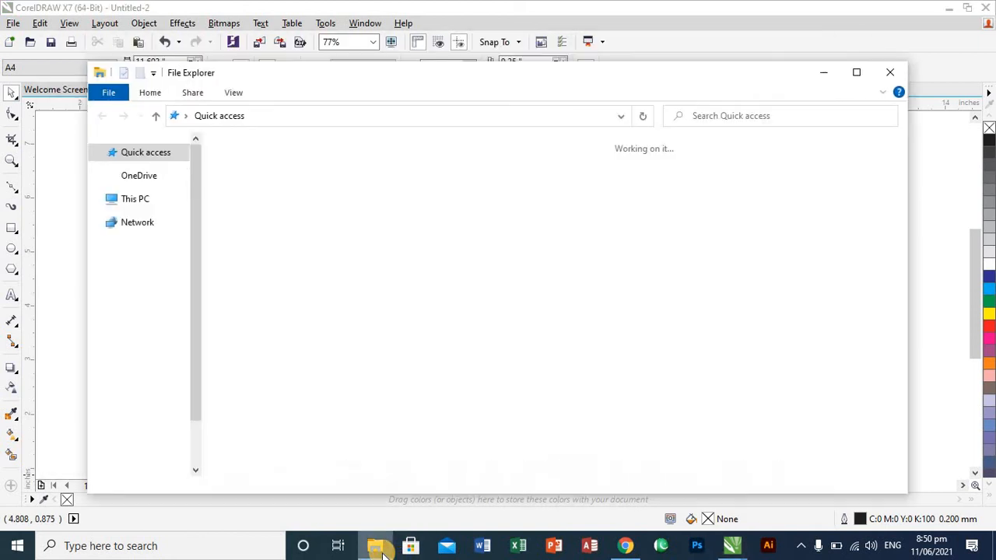
{"action": "left_click", "coordinate": [312, 297]}
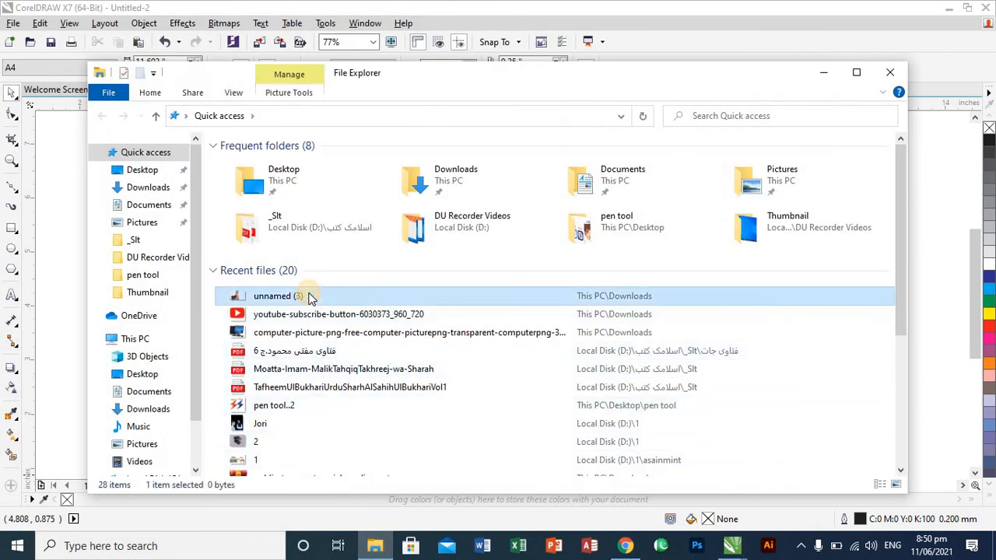
{"action": "mouse_move", "coordinate": [572, 388]}
{"action": "left_mouse_down"}
{"action": "mouse_move", "coordinate": [685, 458]}
{"action": "mouse_move", "coordinate": [740, 548]}
{"action": "mouse_move", "coordinate": [688, 548]}
{"action": "mouse_move", "coordinate": [741, 553]}
{"action": "mouse_move", "coordinate": [638, 467]}
{"action": "mouse_move", "coordinate": [518, 308]}
{"action": "left_mouse_up"}
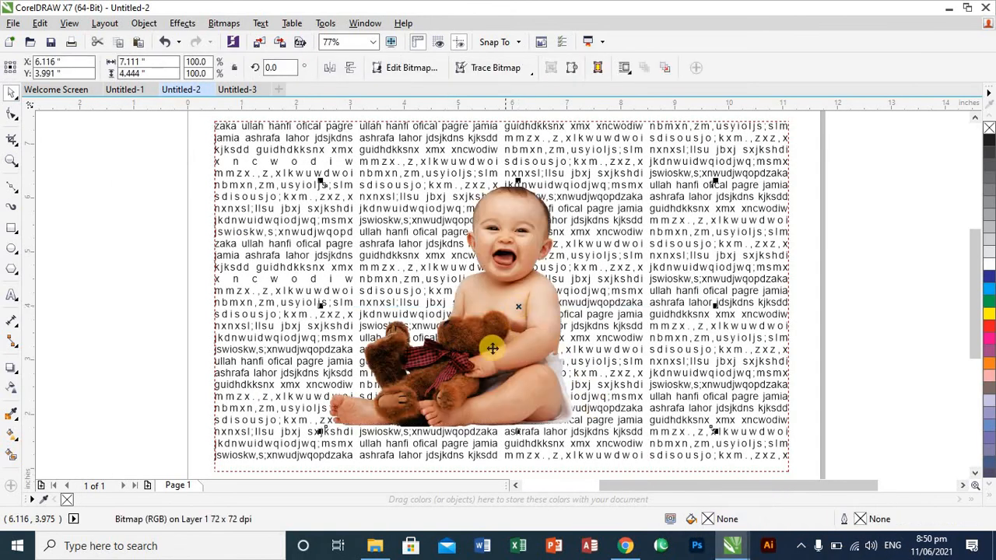
{"action": "left_click_drag", "start_coordinate": [495, 345], "coordinate": [509, 313]}
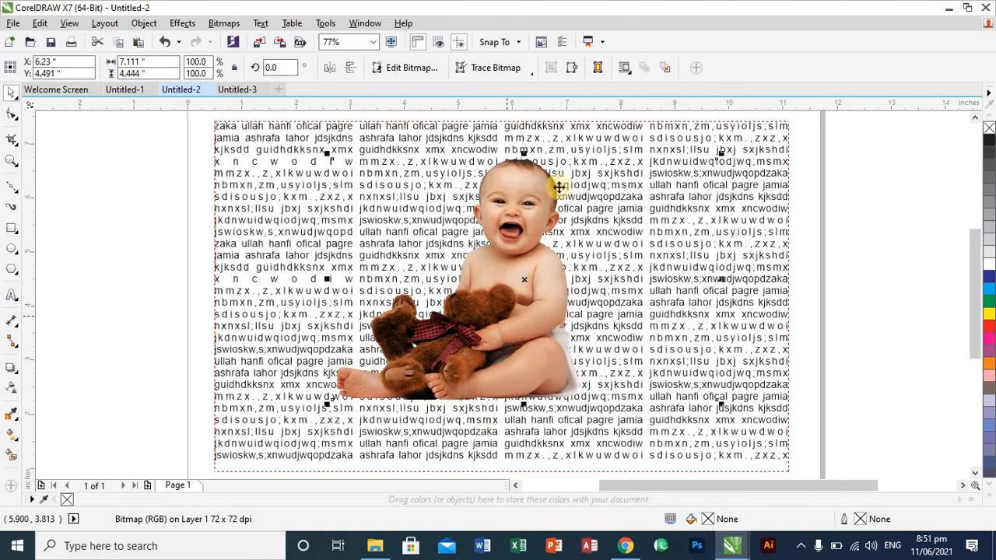
- Wrap the column text around the teddy bear baby with contour Straddle Text and try the square Text Flows Right style
{"action": "left_click", "coordinate": [629, 71]}
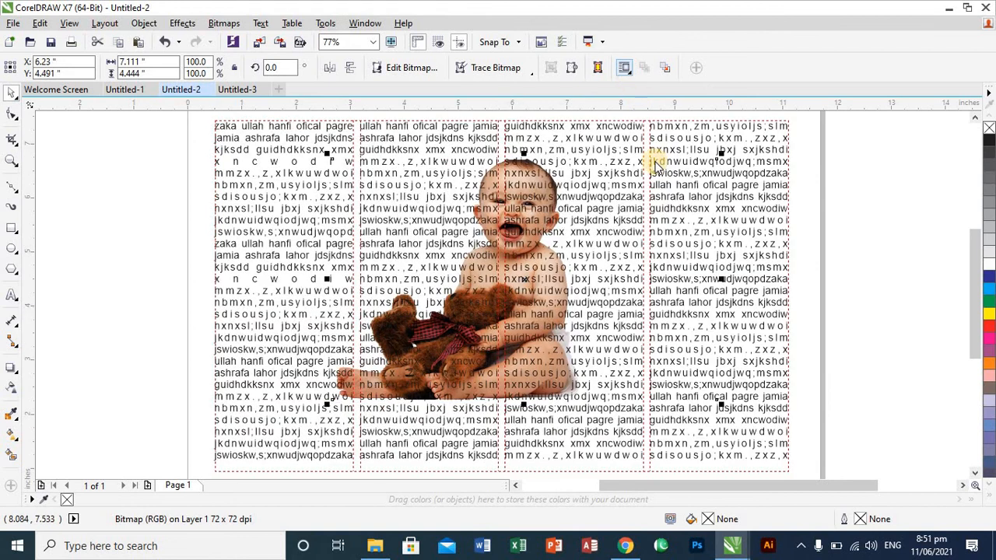
{"action": "left_click", "coordinate": [679, 175]}
{"action": "left_click", "coordinate": [681, 198]}
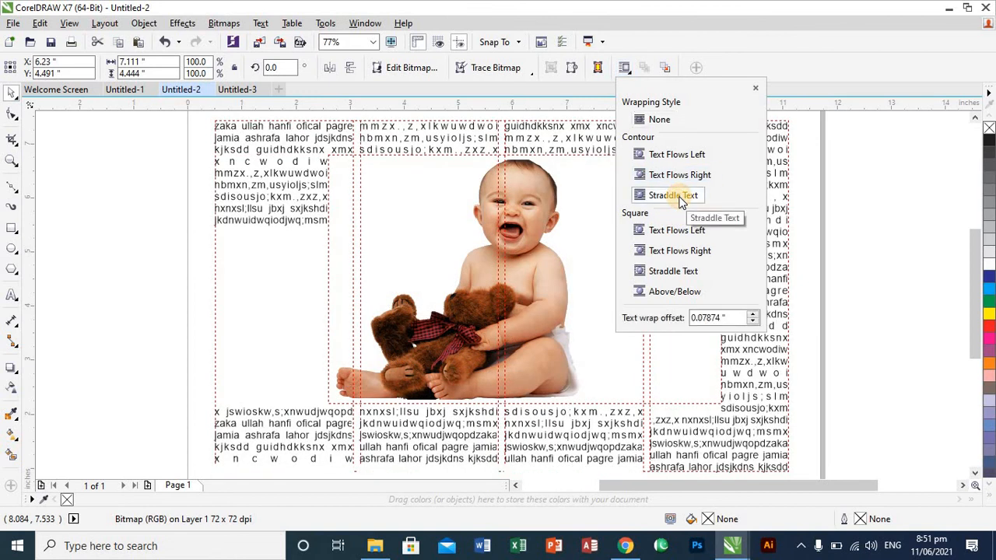
{"action": "left_click", "coordinate": [860, 234]}
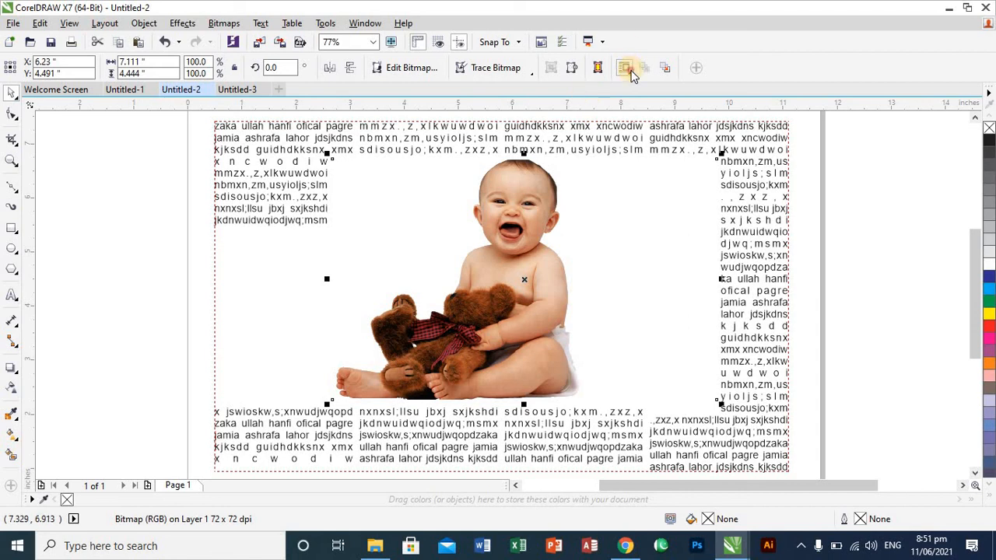
{"action": "left_click", "coordinate": [625, 68]}
{"action": "left_click", "coordinate": [676, 194]}
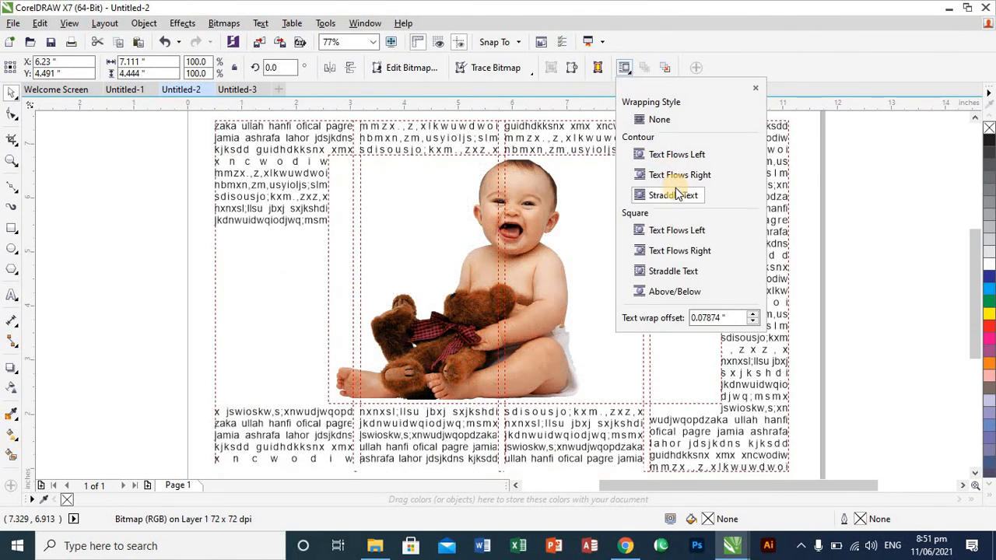
{"action": "left_click", "coordinate": [680, 251]}
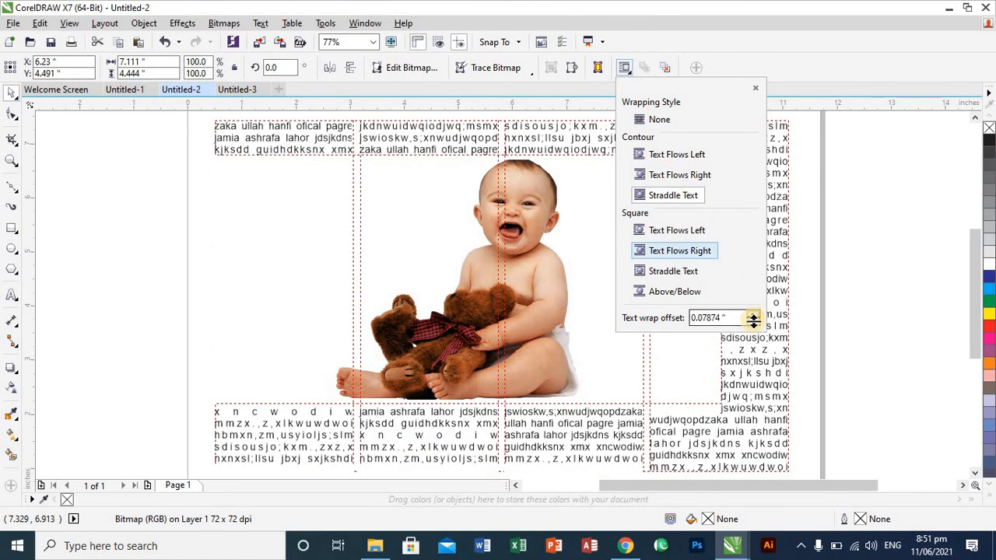
- Lower the teddy bear baby's text wrap offset to -0.21126 inches
{"action": "left_click", "coordinate": [752, 323]}
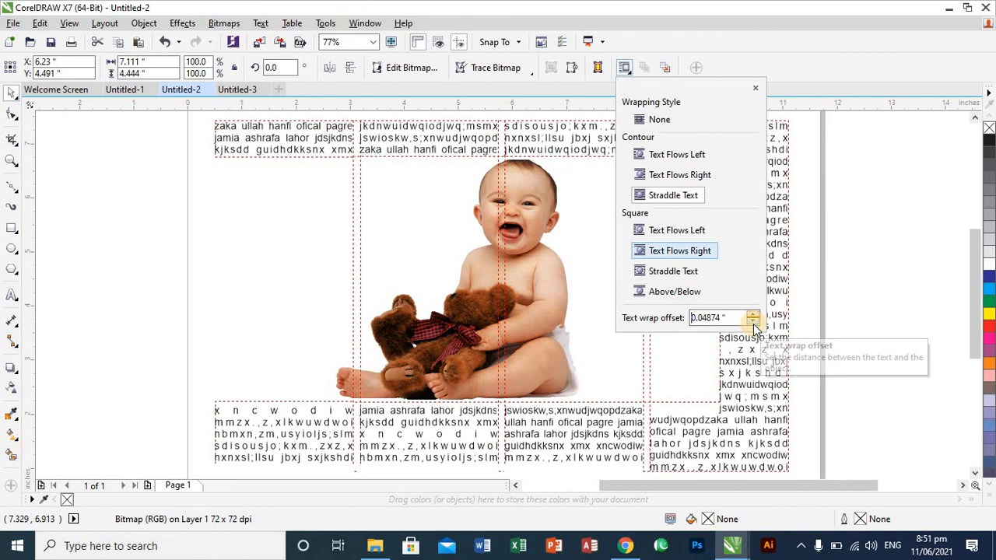
{"action": "left_click", "coordinate": [753, 323]}
{"action": "left_click", "coordinate": [753, 323]}
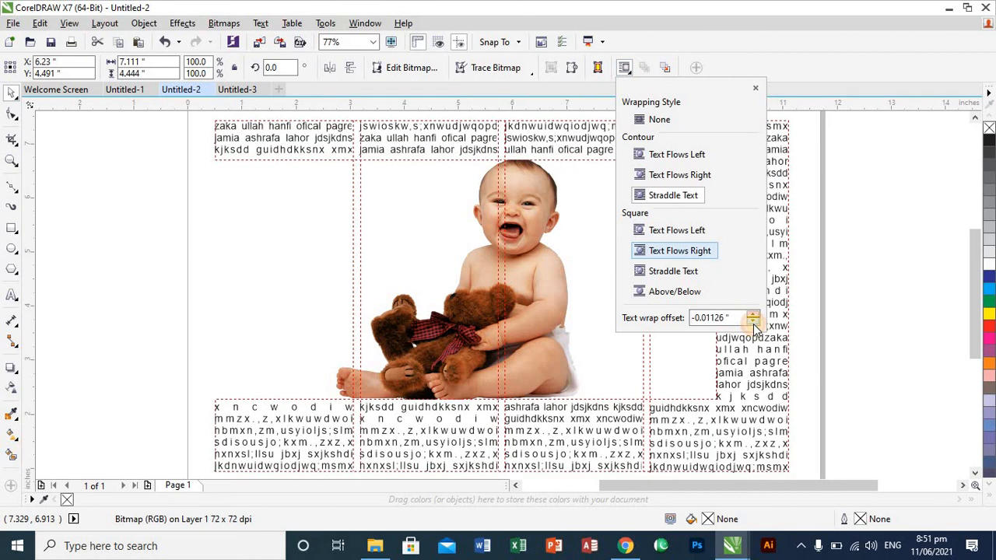
{"action": "left_click", "coordinate": [753, 323]}
{"action": "left_click", "coordinate": [753, 323]}
{"action": "left_click", "coordinate": [752, 323]}
{"action": "left_click", "coordinate": [752, 323]}
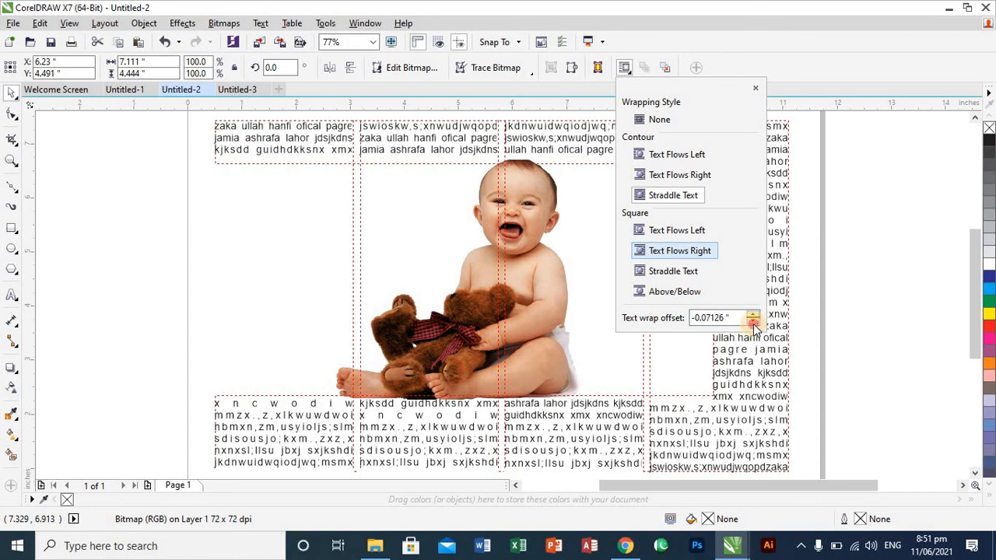
{"action": "left_click", "coordinate": [752, 323]}
{"action": "left_click", "coordinate": [753, 323]}
{"action": "left_click", "coordinate": [753, 323]}
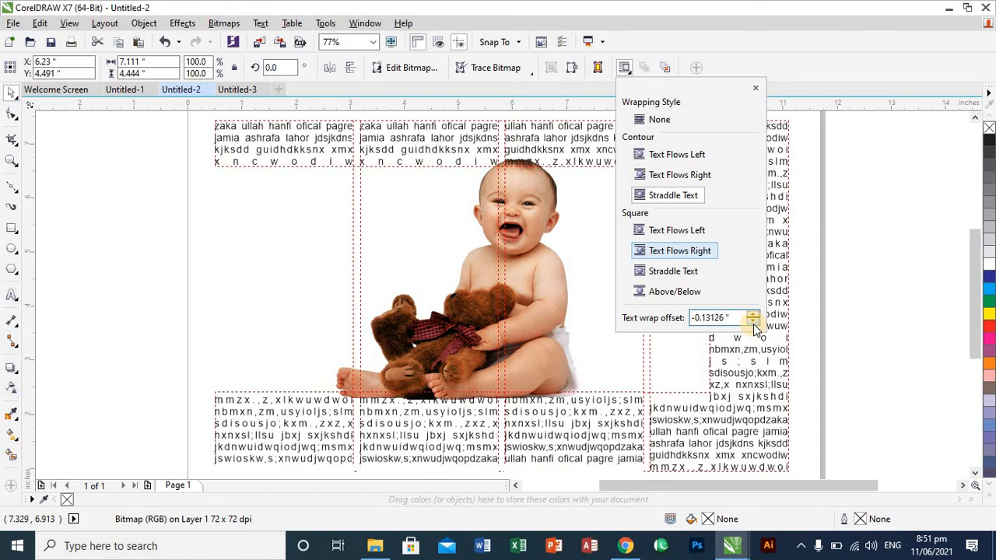
{"action": "left_click", "coordinate": [752, 323]}
{"action": "left_click", "coordinate": [753, 323]}
{"action": "left_click", "coordinate": [753, 323]}
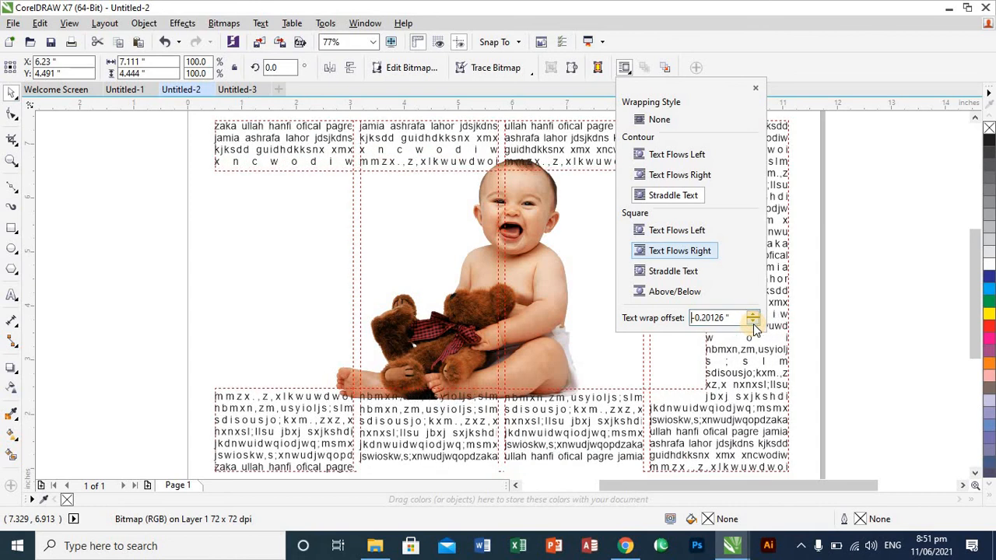
{"action": "left_click", "coordinate": [753, 323]}
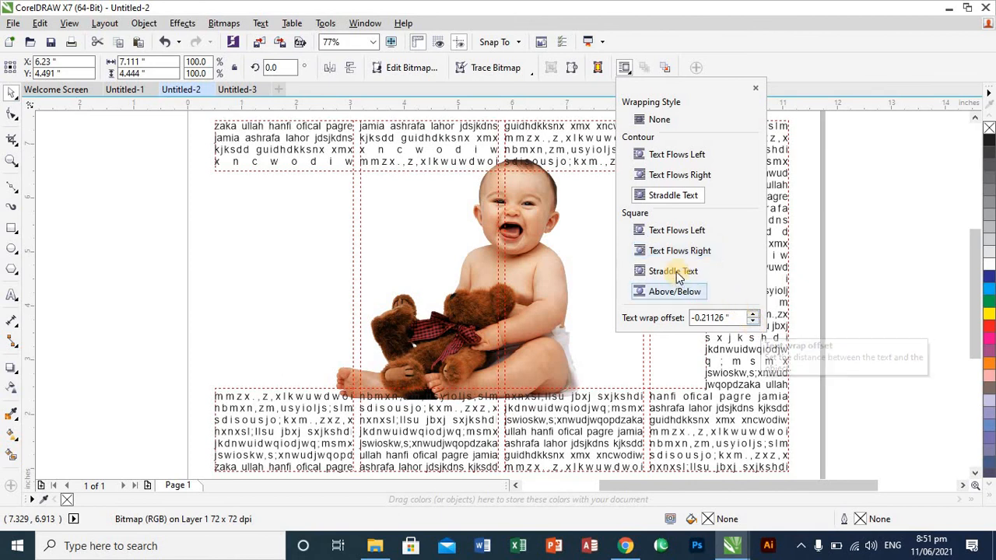
- Try the square Text Flows Left style, choose contour Straddle Text again, and move the baby to X 6.324, Y 4.262 inches
{"action": "left_click", "coordinate": [675, 231]}
{"action": "left_click", "coordinate": [683, 196]}
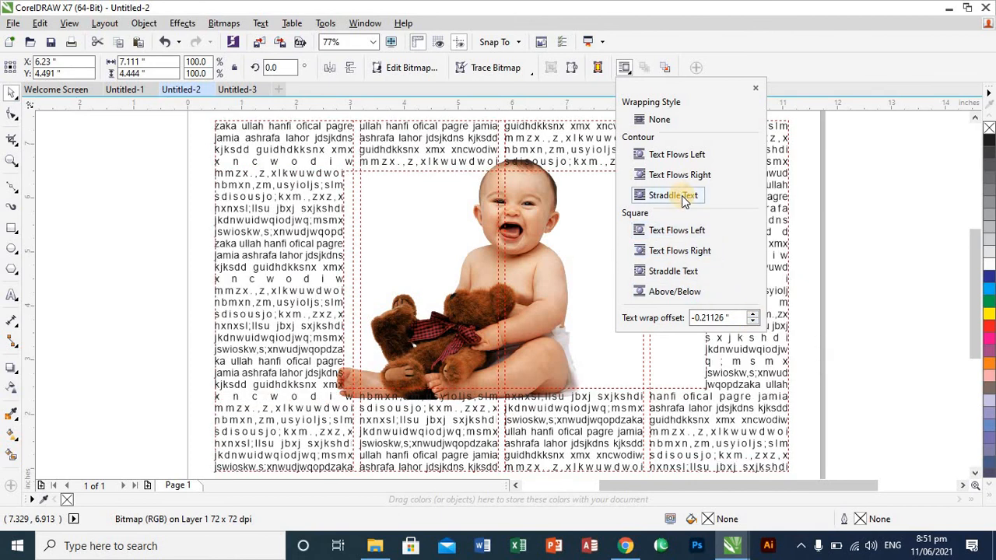
{"action": "left_click", "coordinate": [669, 235]}
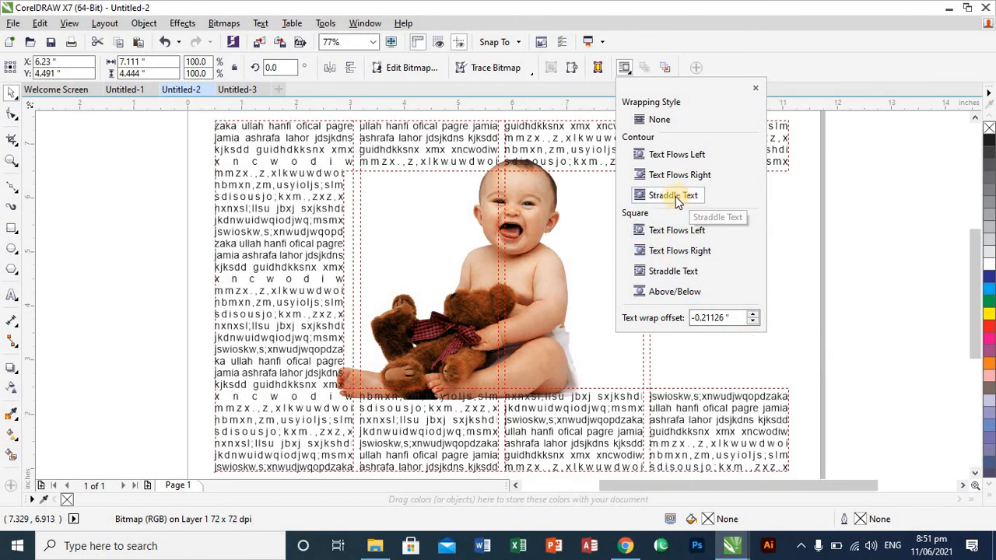
{"action": "left_click", "coordinate": [677, 196]}
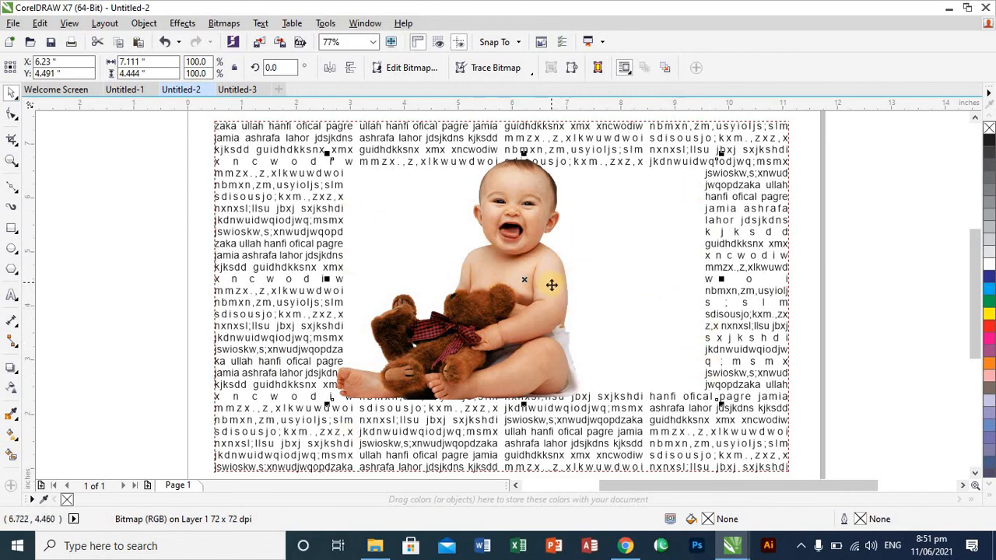
{"action": "mouse_move", "coordinate": [551, 285]}
{"action": "left_mouse_down"}
{"action": "mouse_move", "coordinate": [569, 347]}
{"action": "mouse_move", "coordinate": [562, 282]}
{"action": "left_mouse_up"}
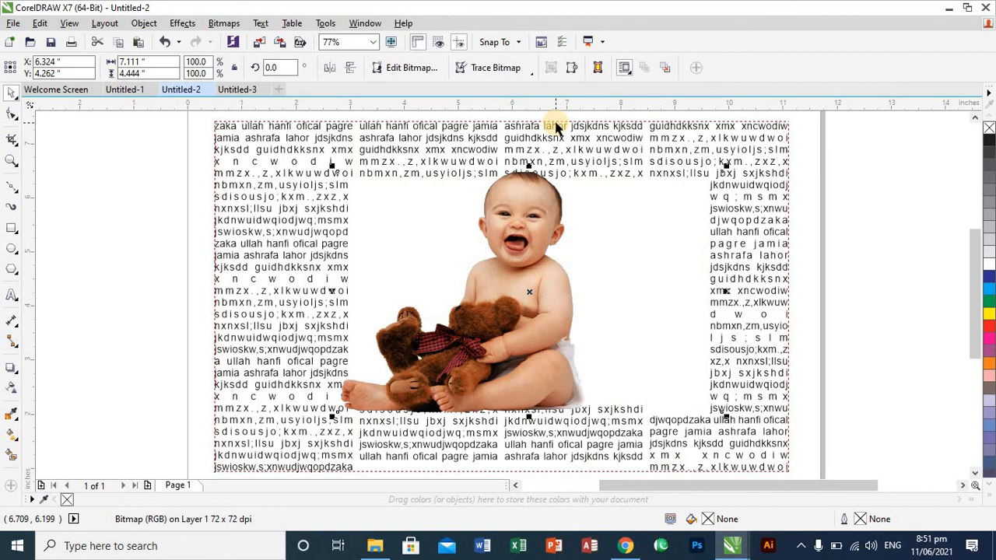
- Delete the teddy bear baby, and undo back past its import and the deletion of the original baby cutout
{"action": "key", "text": "Delete"}
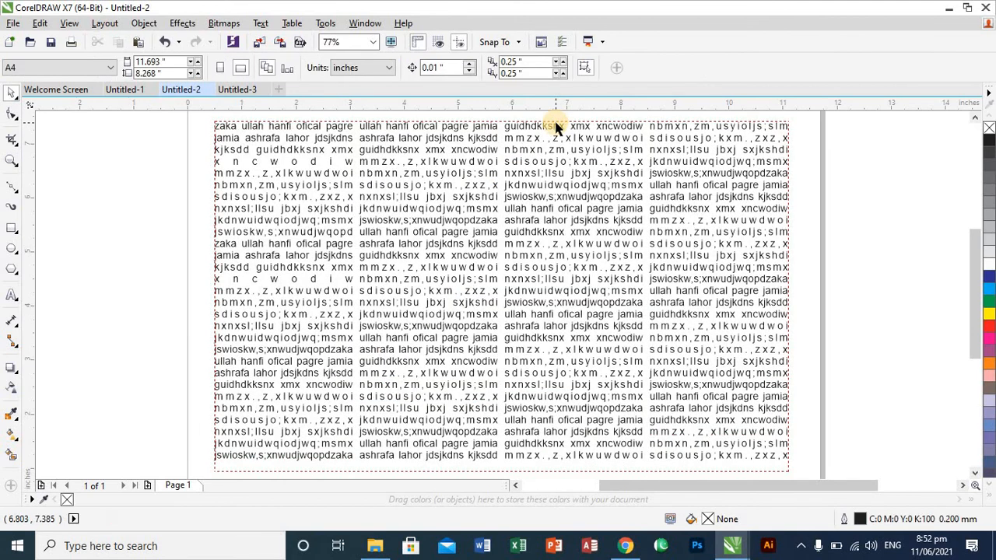
{"action": "key", "text": "ctrl+z"}
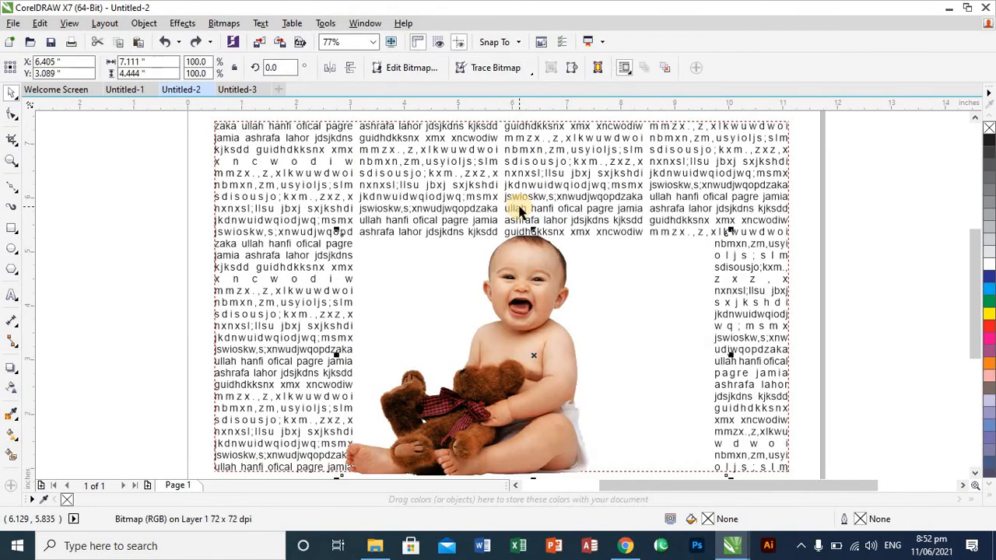
{"action": "key", "text": "ctrl+z"}
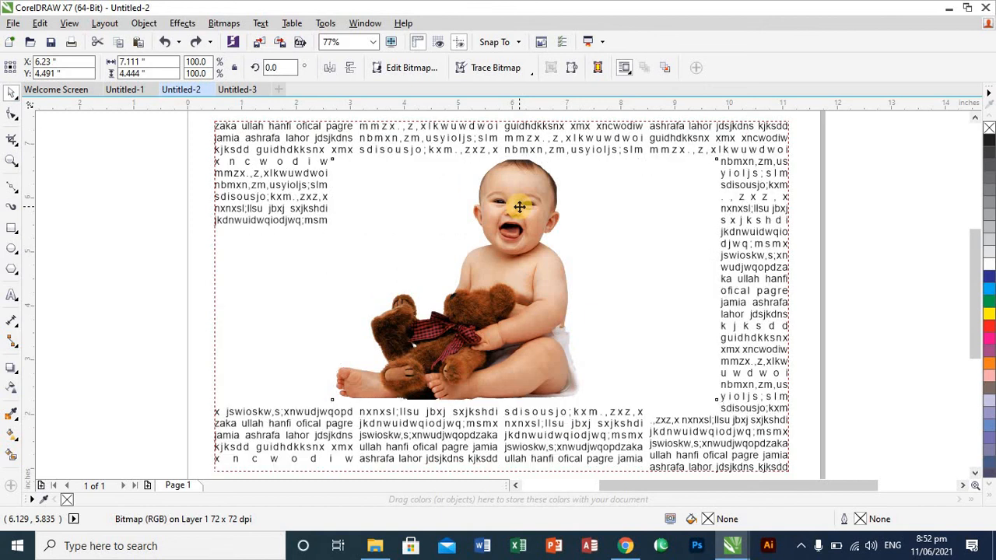
{"action": "key", "text": "ctrl+z"}
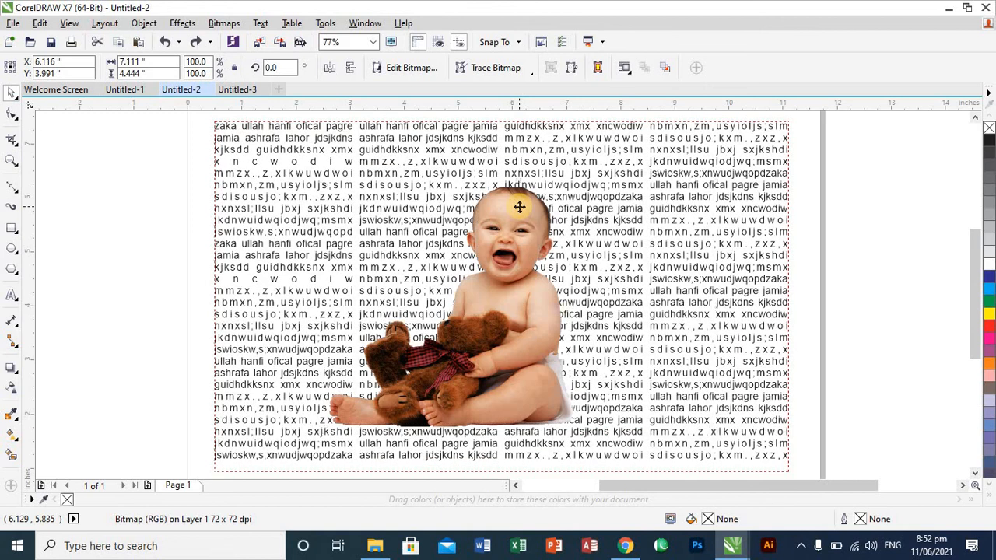
{"action": "key", "text": "ctrl+z"}
{"action": "key", "text": "ctrl+z"}
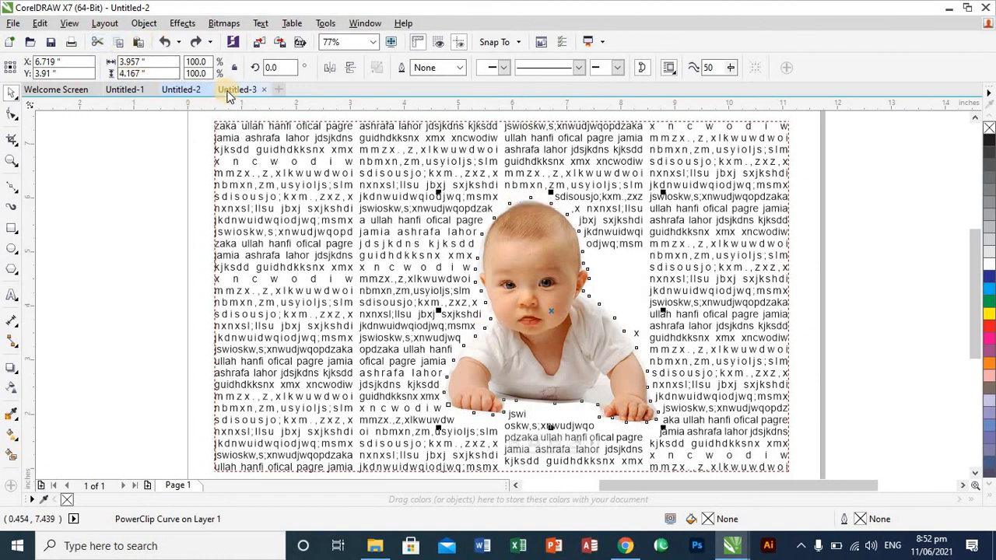
- View the baby cutout in Untitled-3 and the newspaper page in Untitled-1
{"action": "left_click", "coordinate": [227, 90]}
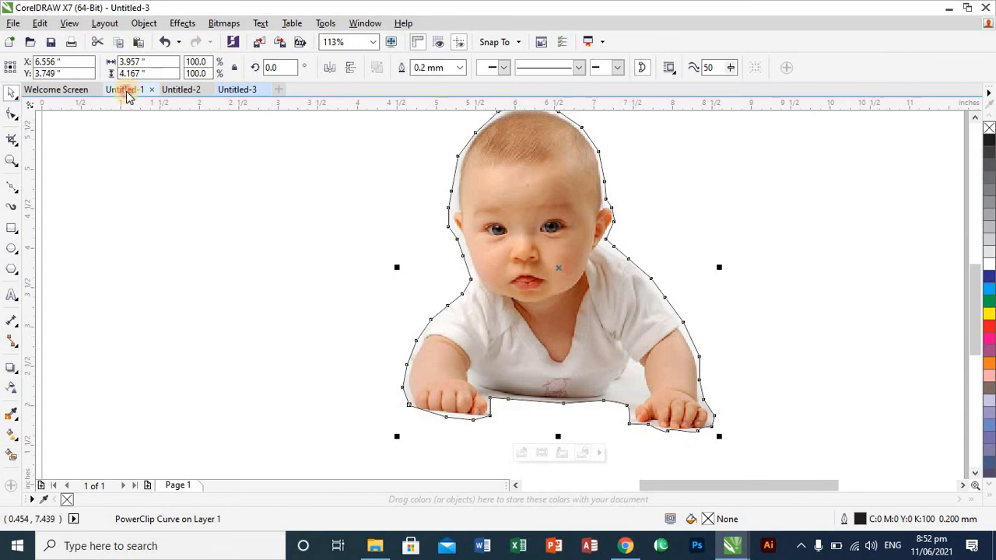
{"action": "left_click", "coordinate": [126, 91]}
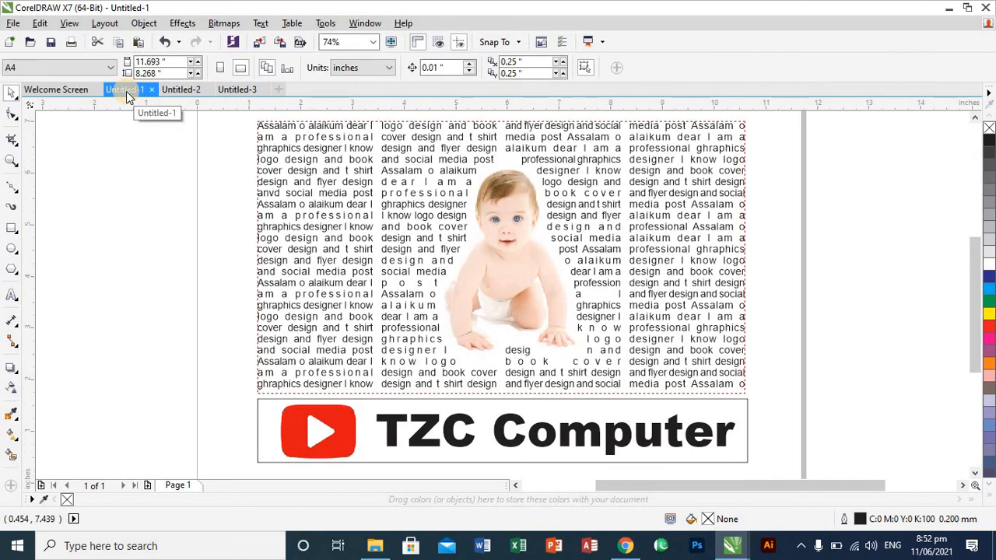